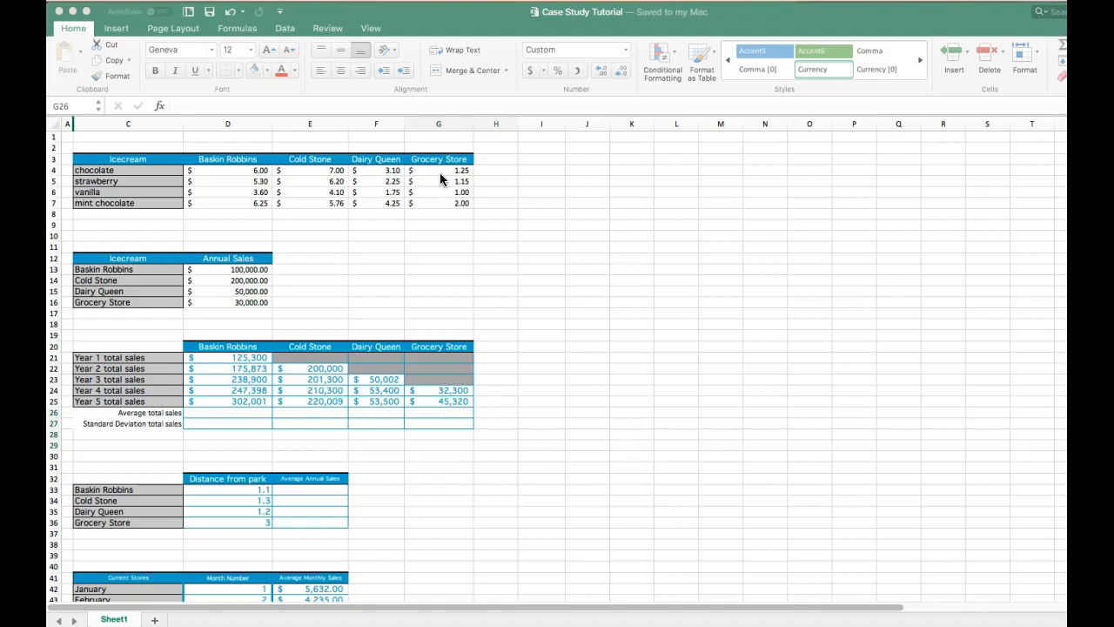
- Insert a 2-D clustered column chart from the ice cream price table C3:G7 and place it beside the table
left_click(162, 160)
left_click(168, 160)
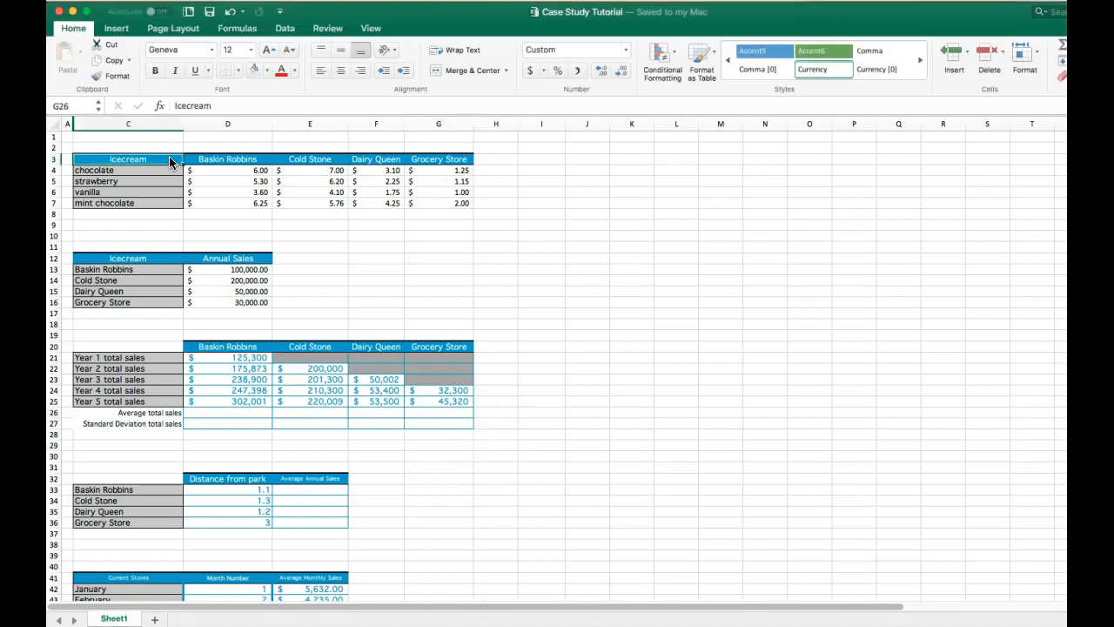
left_click_drag(169, 158, 431, 203)
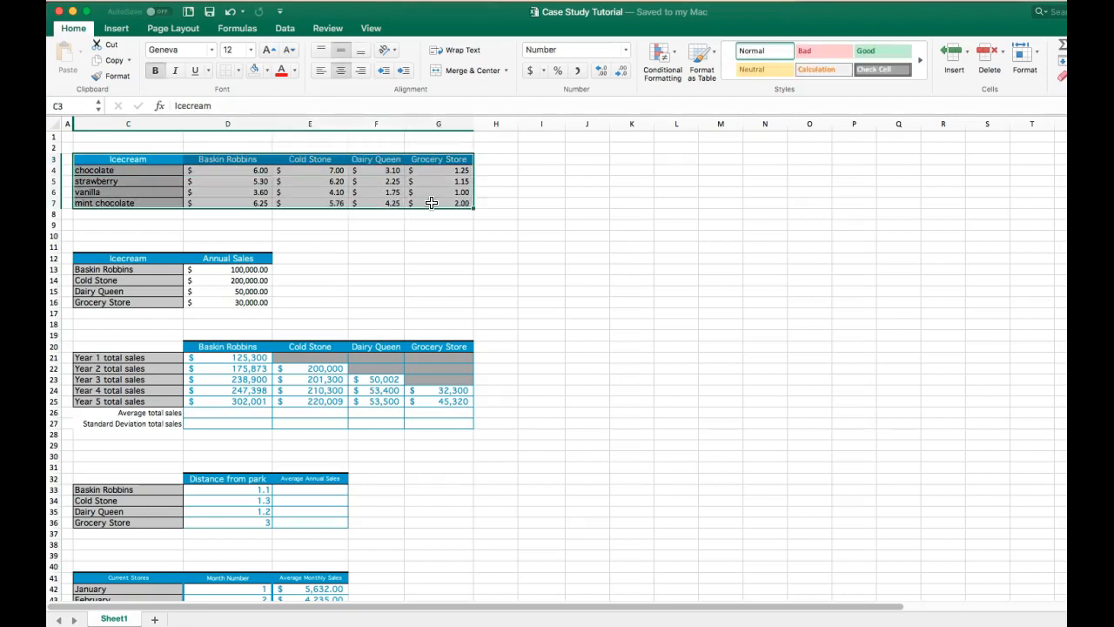
left_click(125, 33)
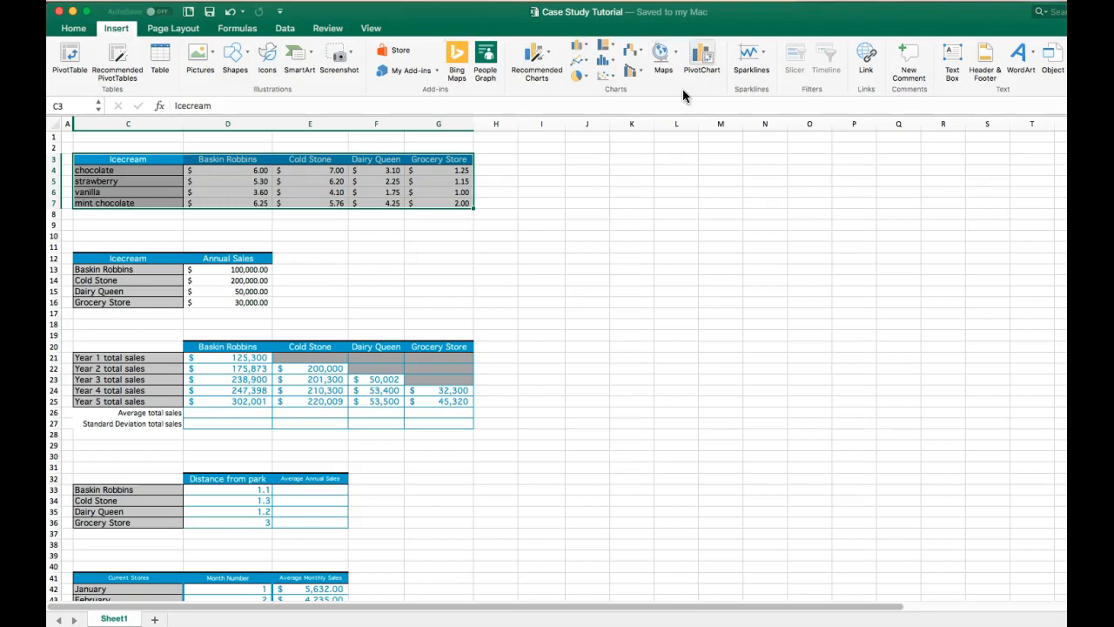
left_click(580, 48)
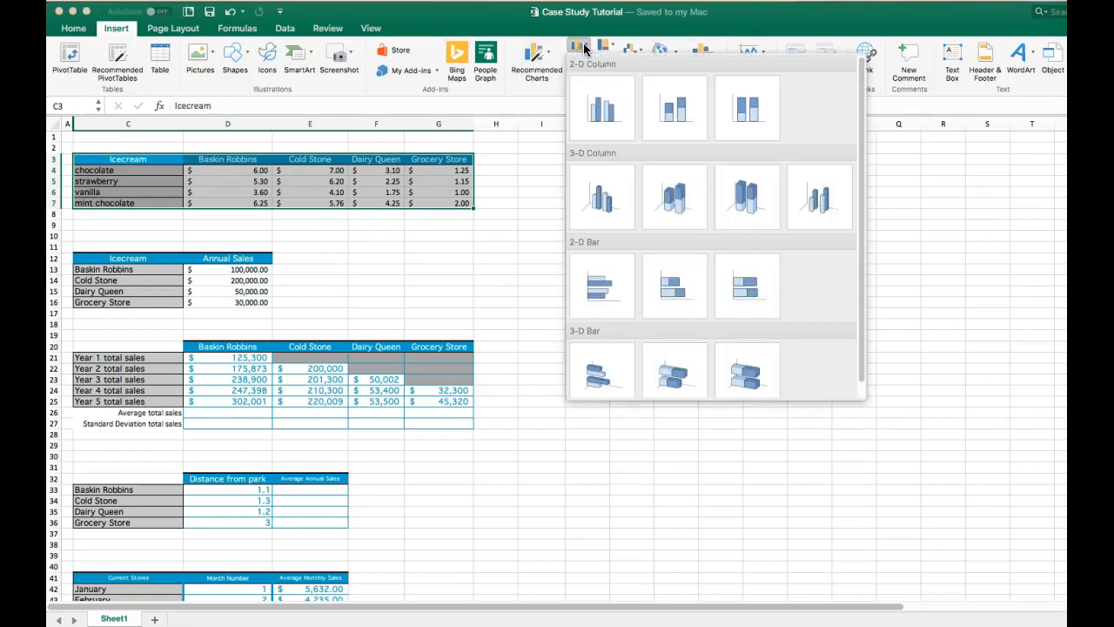
left_click(593, 106)
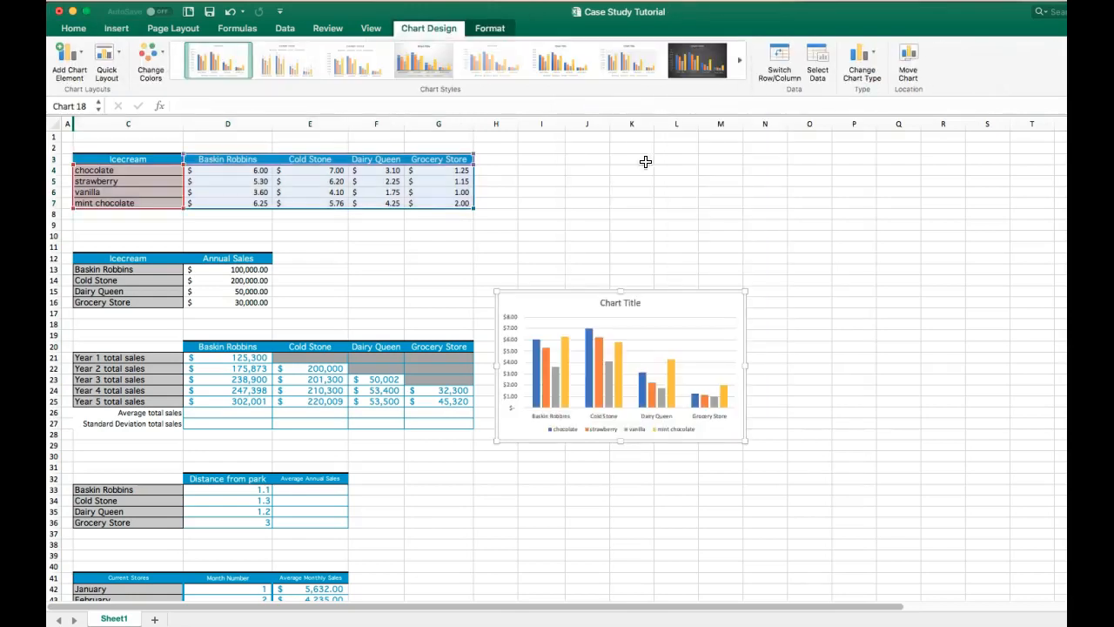
left_click_drag(686, 306, 670, 159)
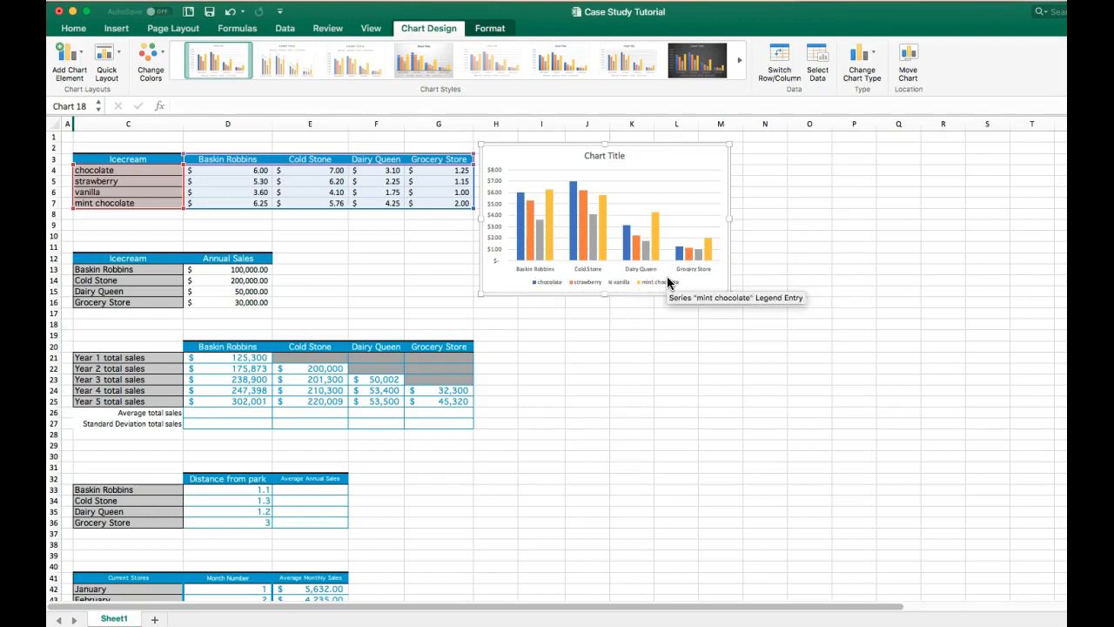
- Switch the chart's rows and columns, then switch them back
left_click(784, 57)
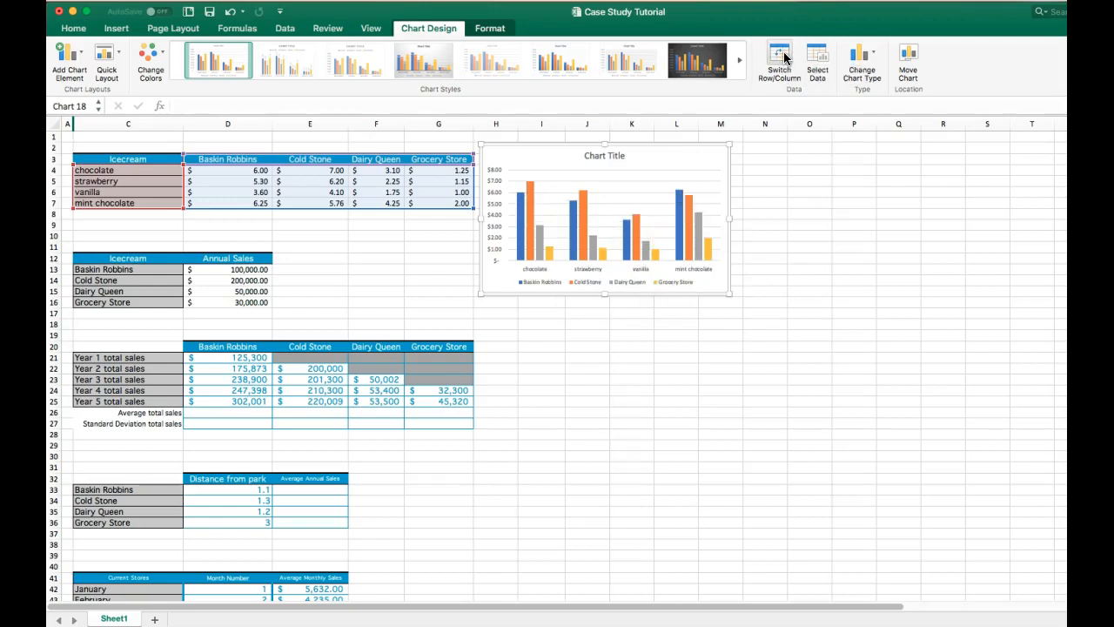
left_click(784, 58)
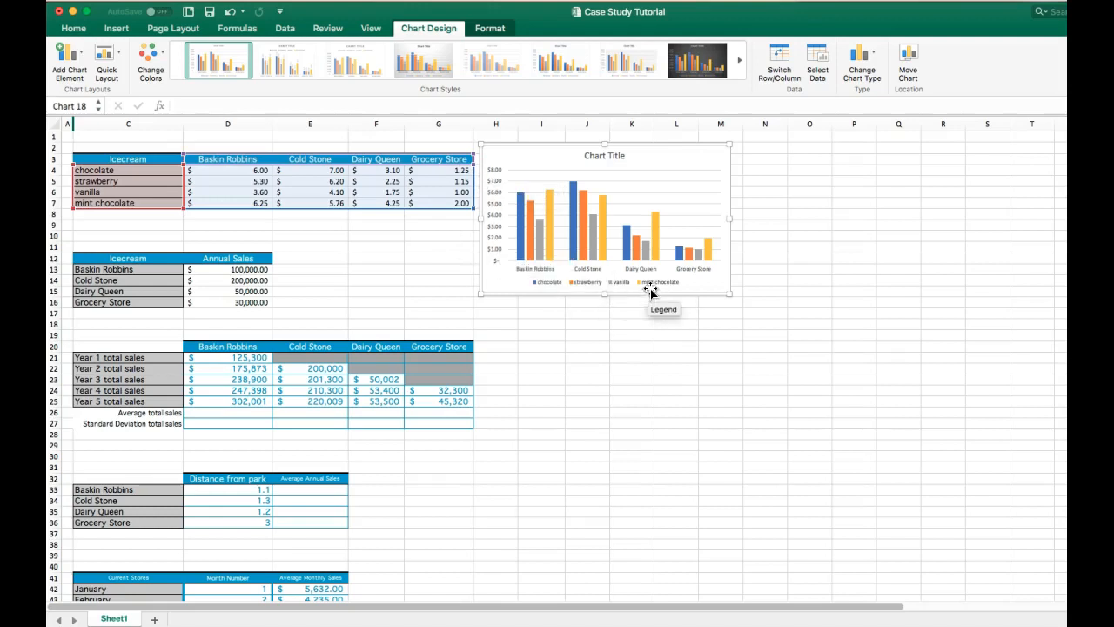
- Apply a quick layout with axis titles and a side legend to the column chart
left_click(77, 61)
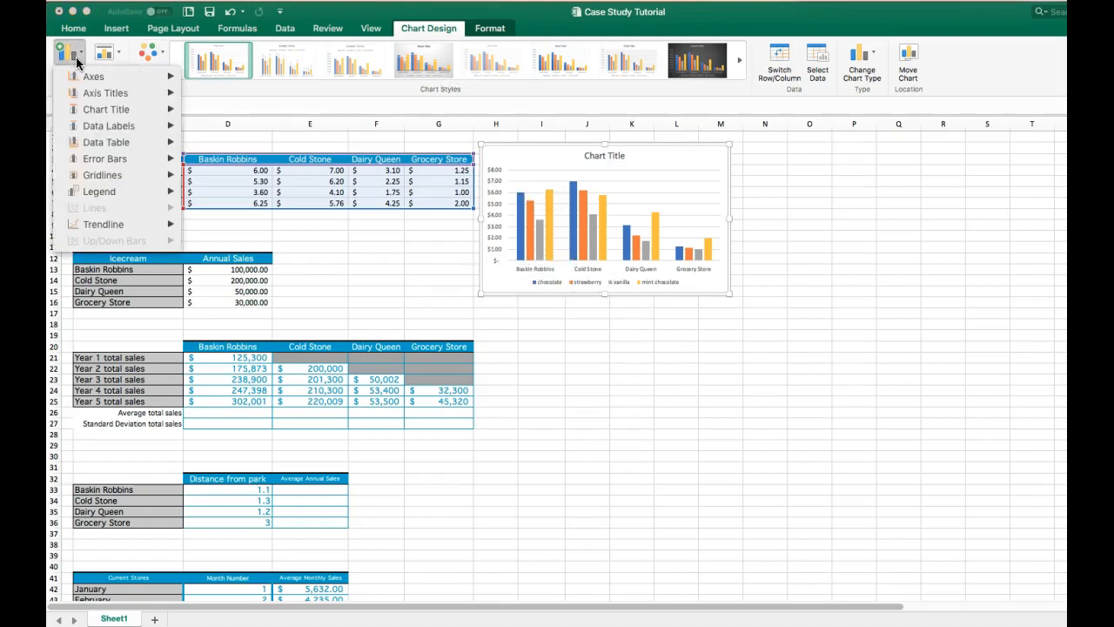
mouse_move(98, 94)
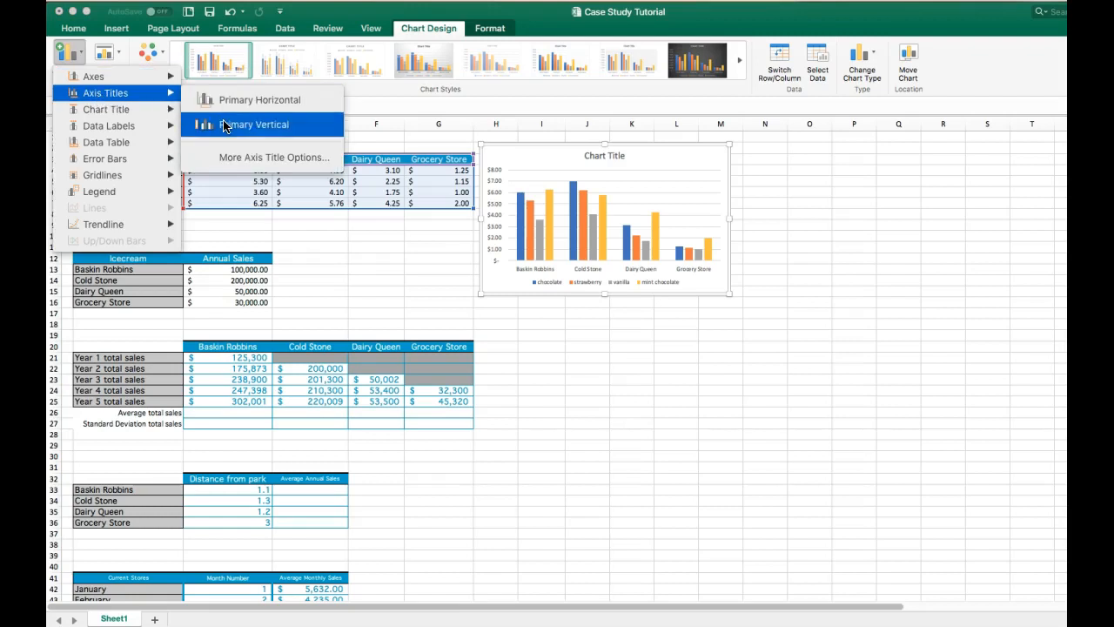
left_click(67, 54)
left_click(112, 58)
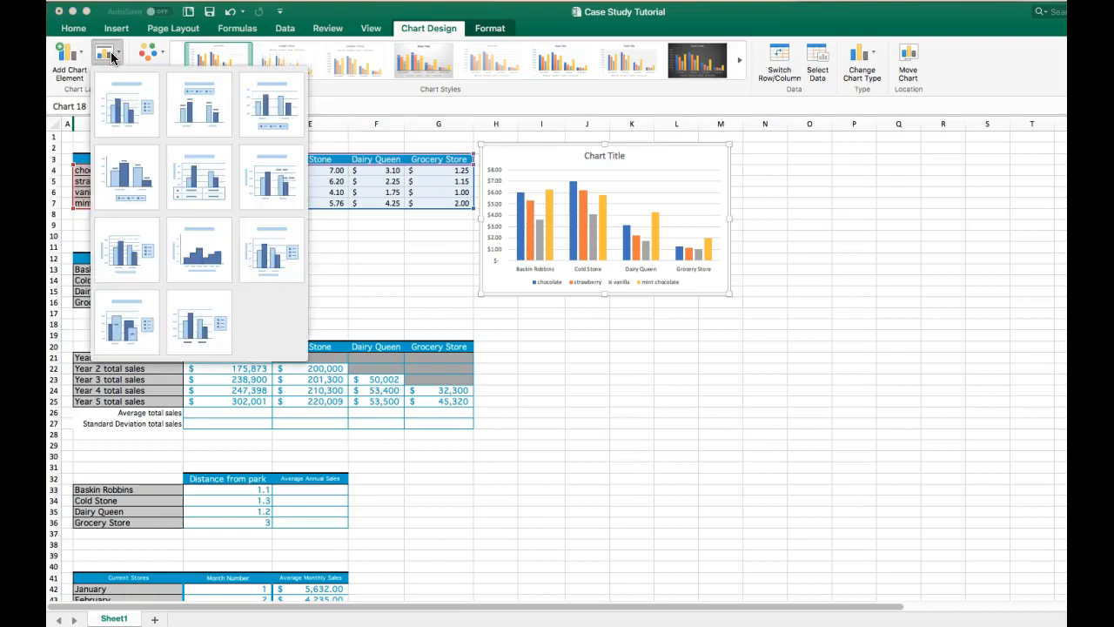
left_click(294, 263)
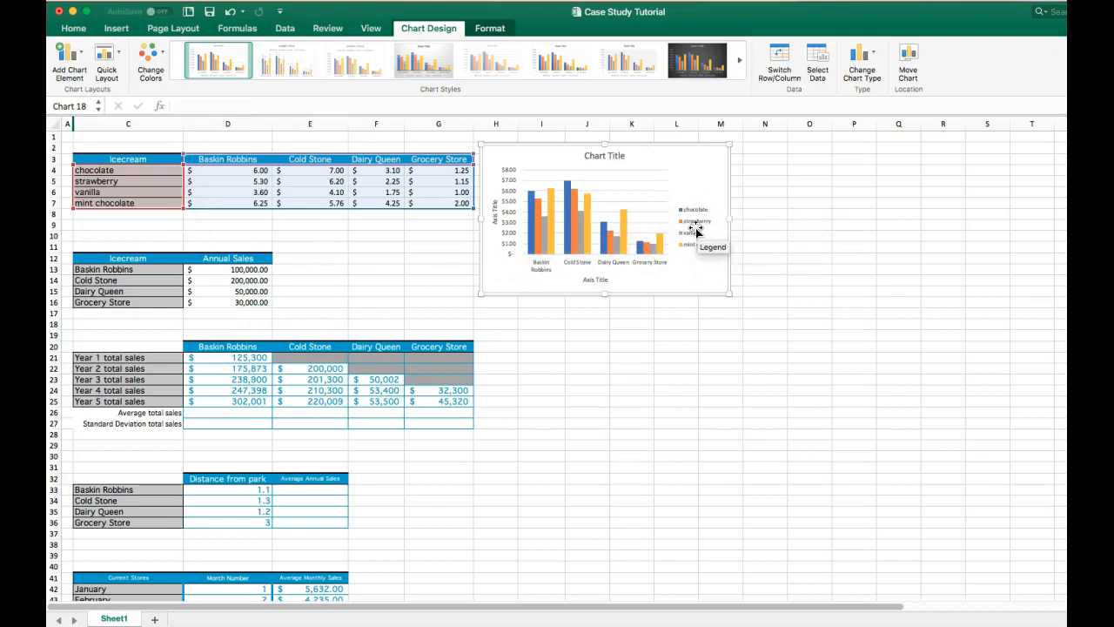
- Rename the vertical axis title to price per unit
double_click(495, 215)
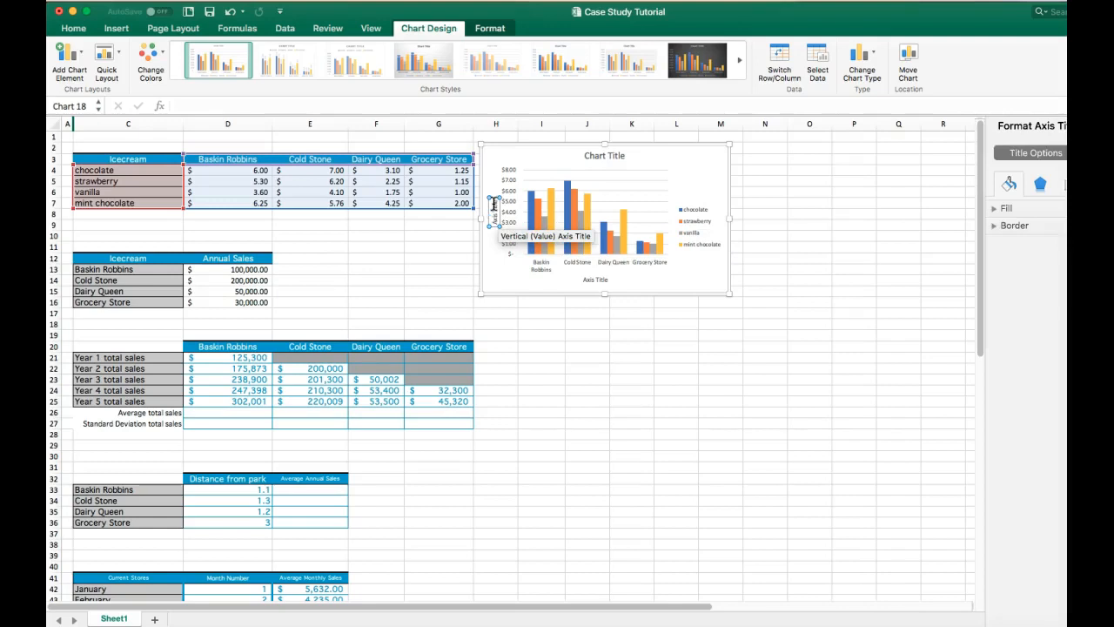
left_click(494, 212)
key("BackSpace")
key("BackSpace")
key("BackSpace")
key("BackSpace")
key("BackSpace")
key("BackSpace")
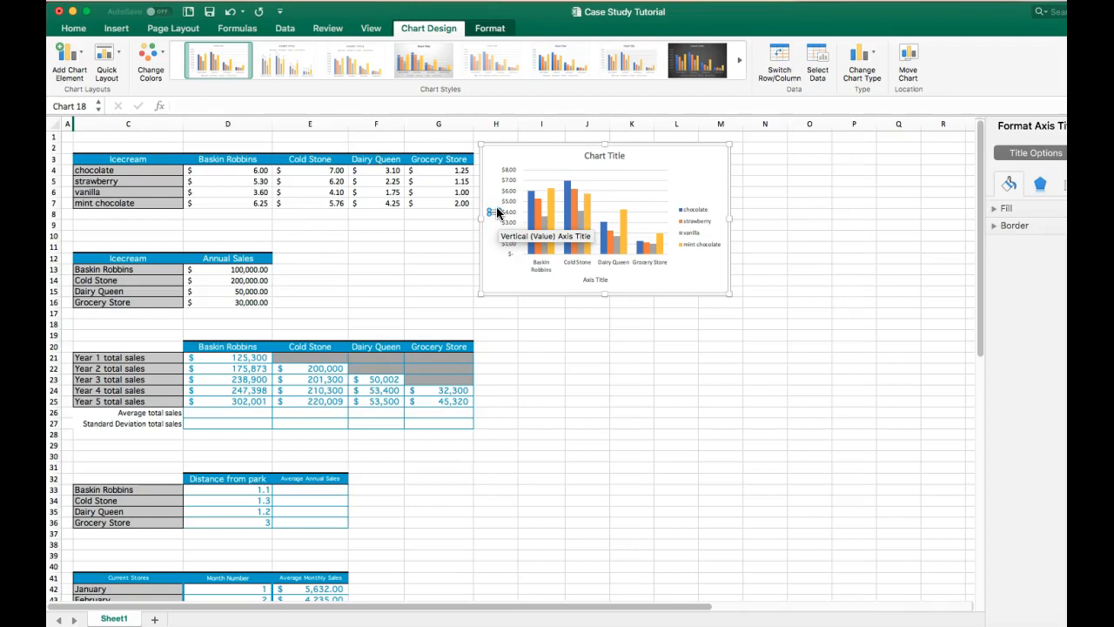
type("price per unit")
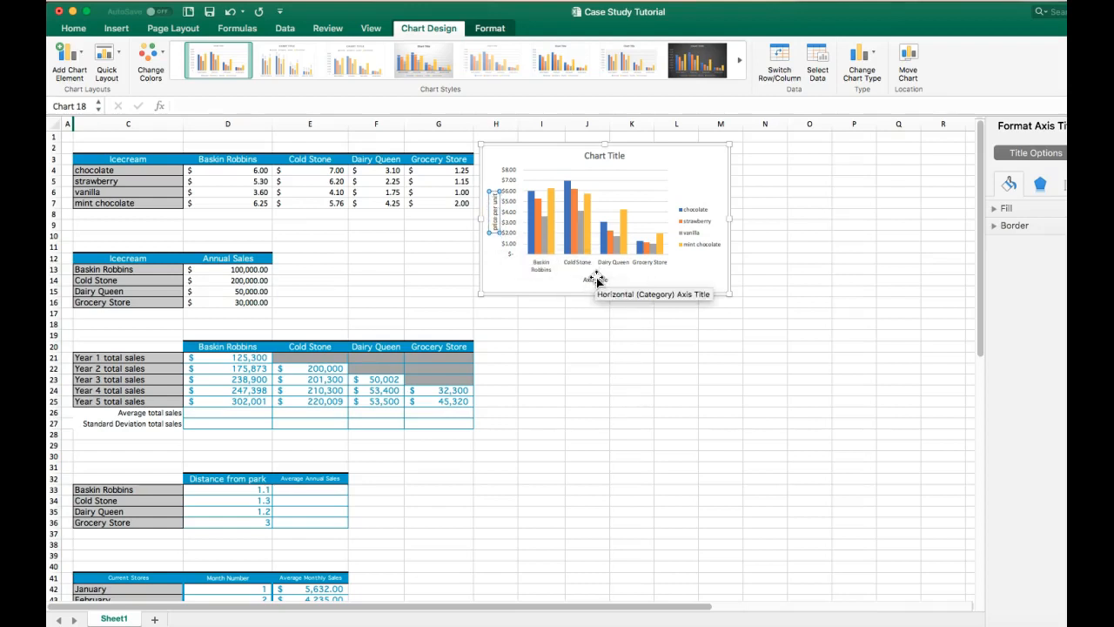
- Rename the horizontal axis title to Stores
left_click(597, 279)
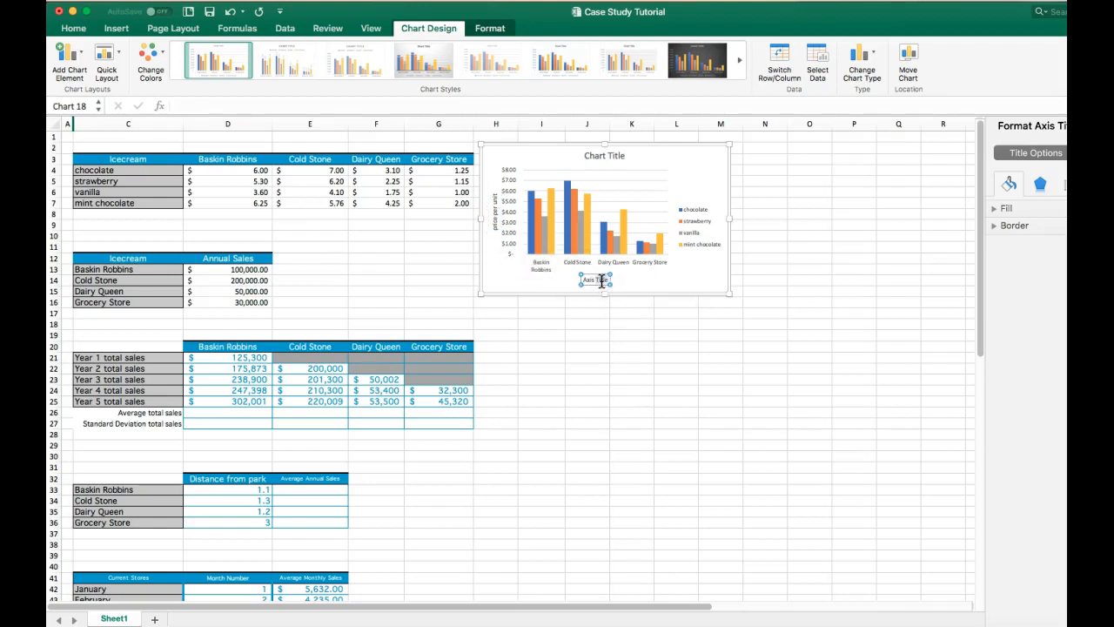
key("BackSpace")
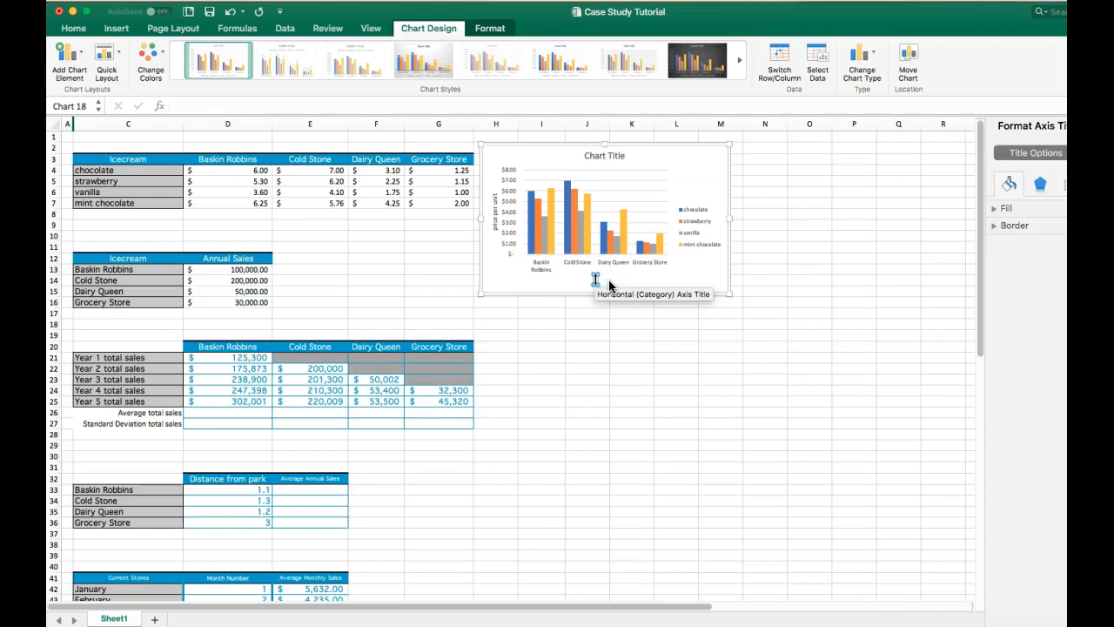
type("Stores")
- Retitle the column chart Icecream Prices
left_click(615, 154)
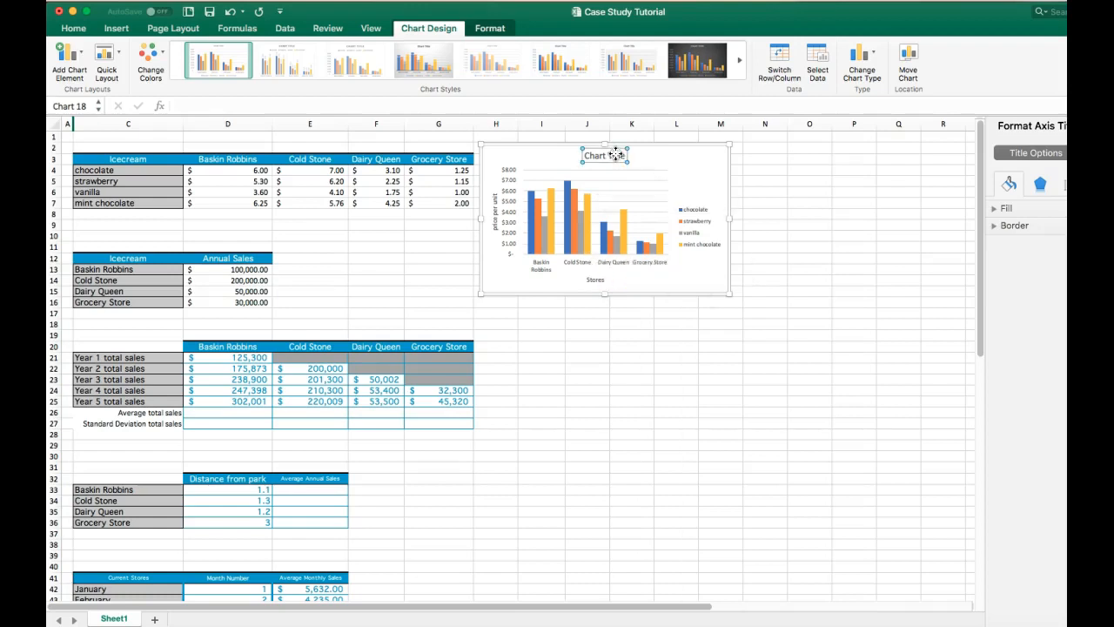
triple_click(623, 156)
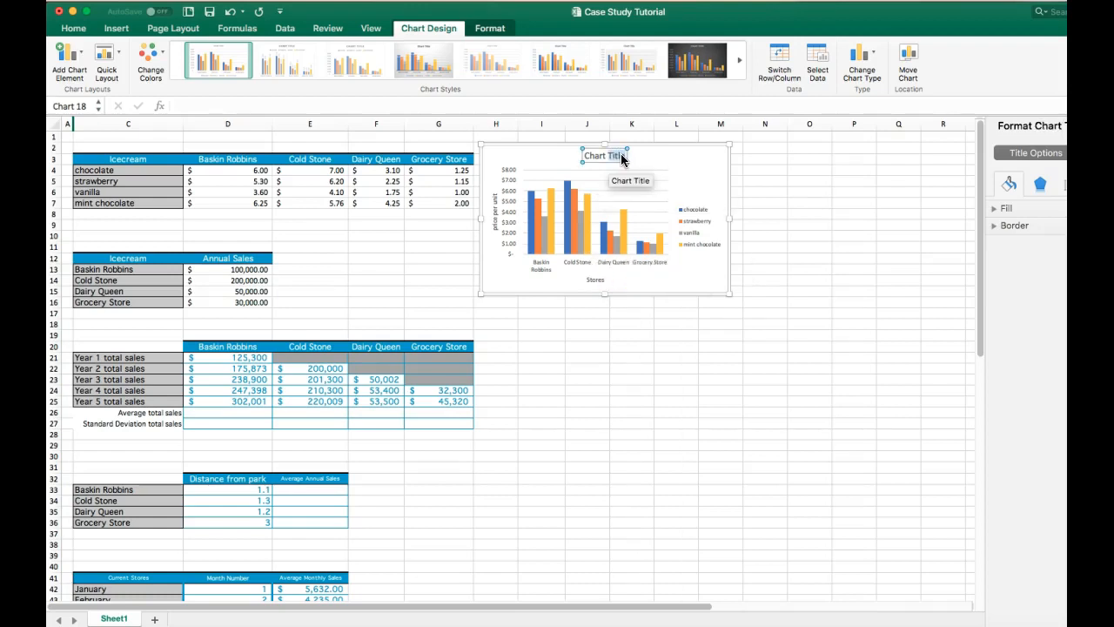
key("BackSpace")
type("Icecream cos")
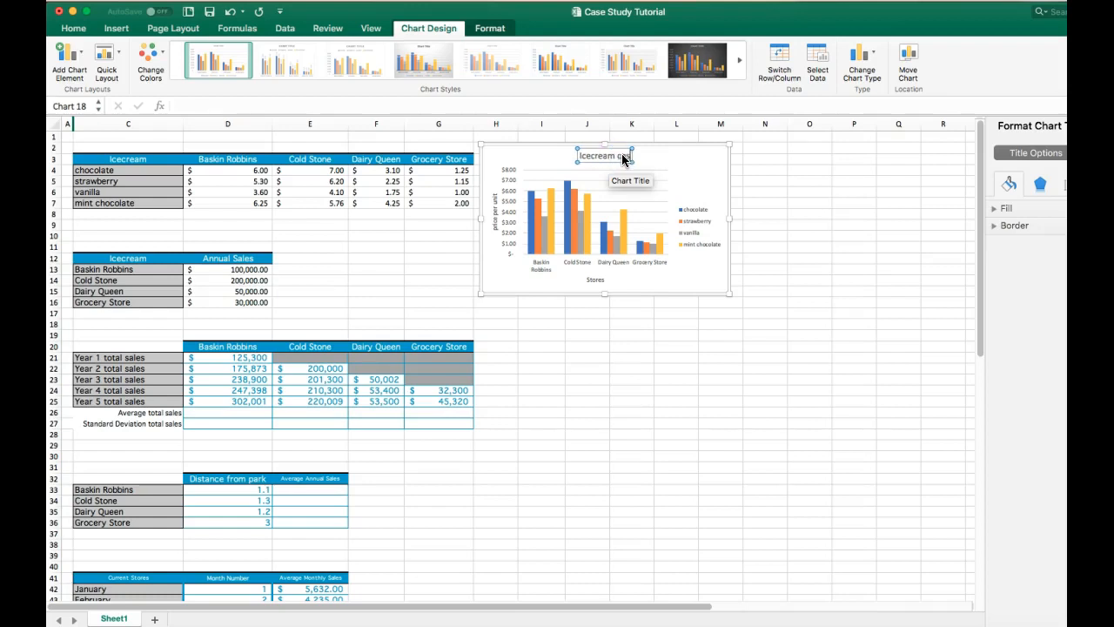
key("BackSpace")
key("BackSpace")
key("BackSpace")
key("BackSpace")
type("Prices")
left_click(705, 322)
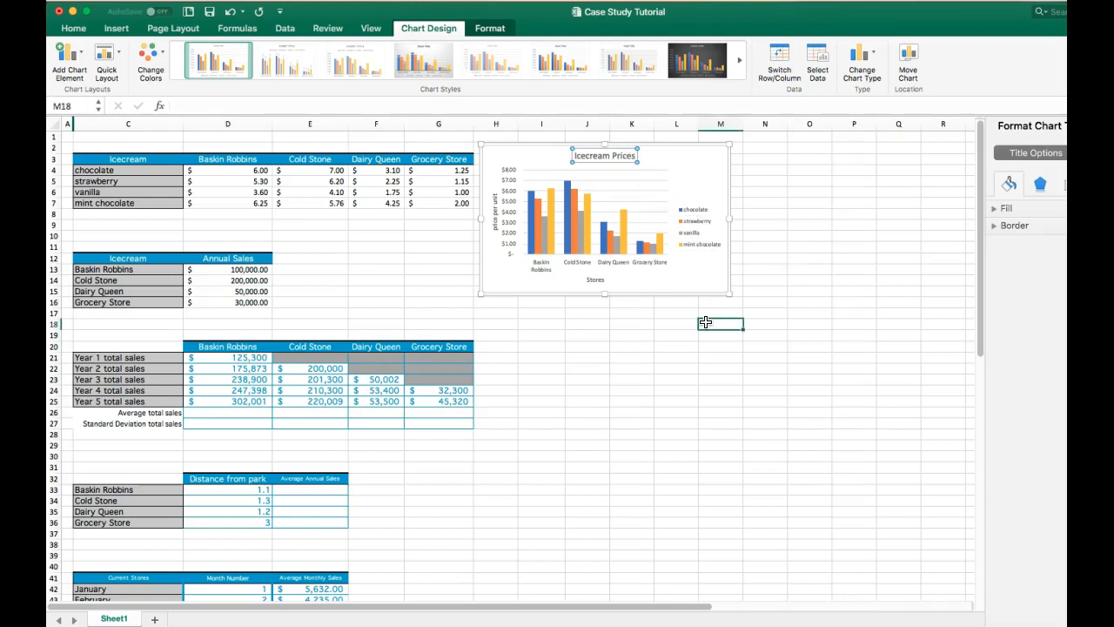
- Change the column chart's colours to the green, blue and yellow colourful palette
left_click(682, 164)
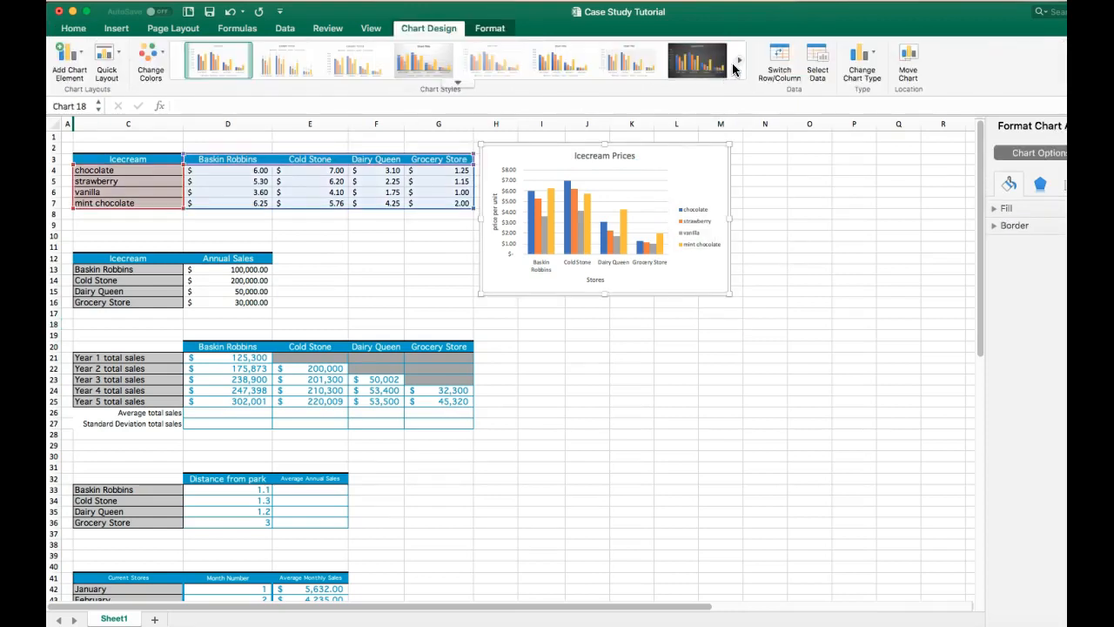
left_click(458, 81)
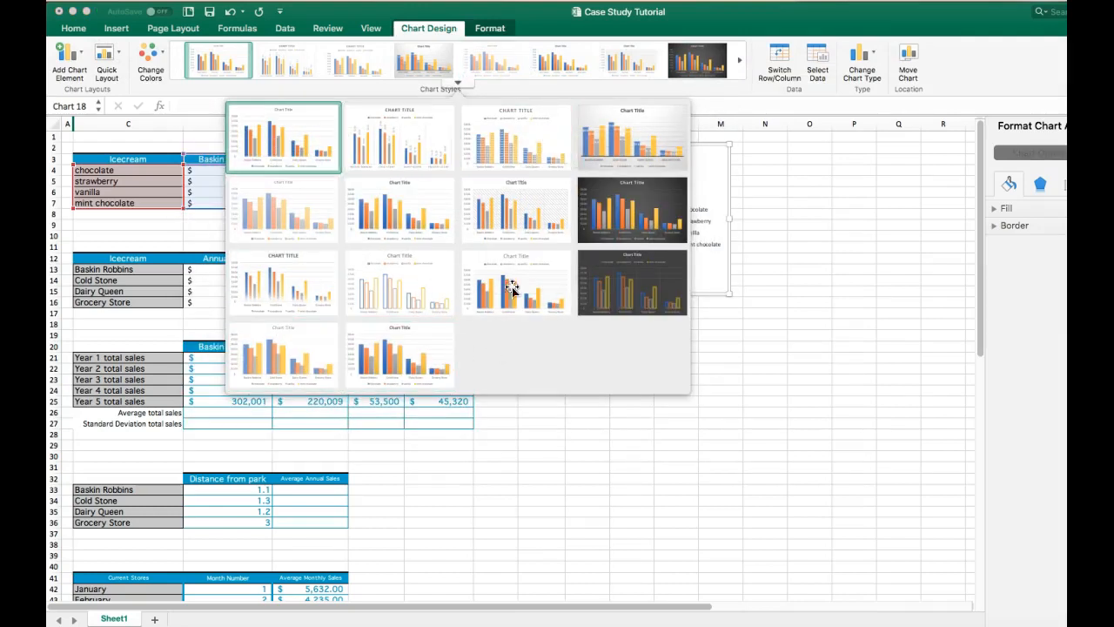
left_click(458, 84)
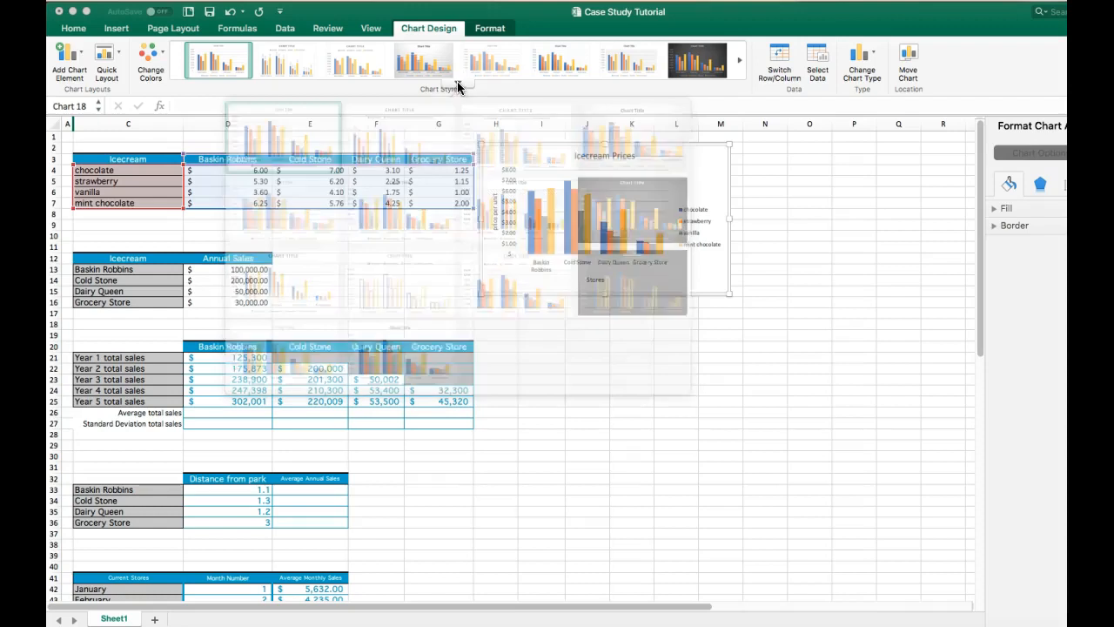
left_click(153, 60)
left_click(207, 168)
left_click(121, 59)
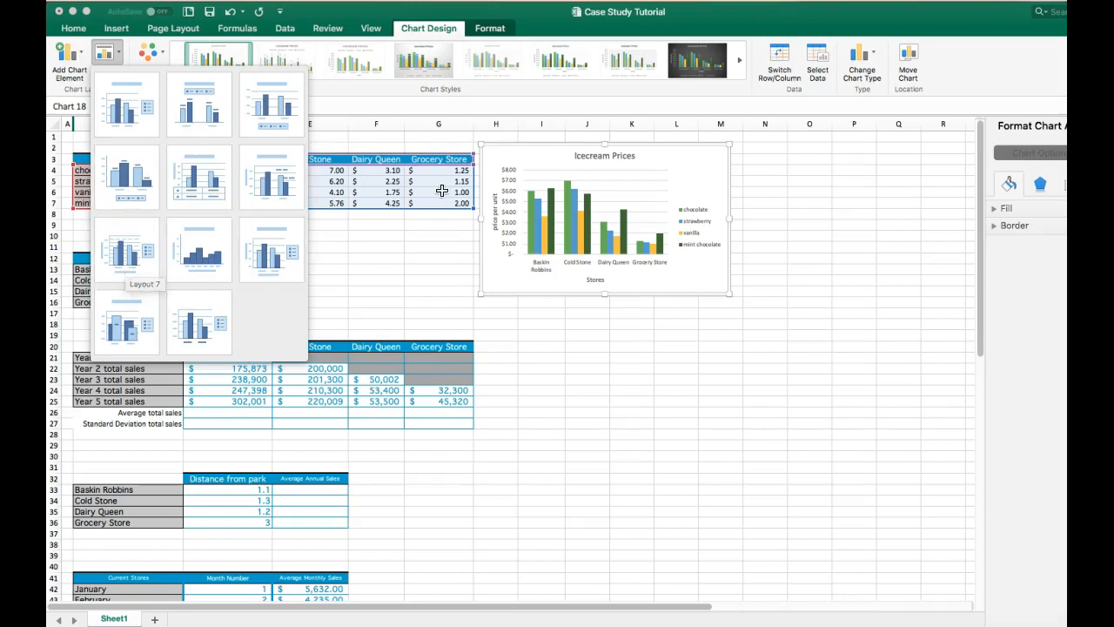
left_click(452, 252)
left_click(451, 254)
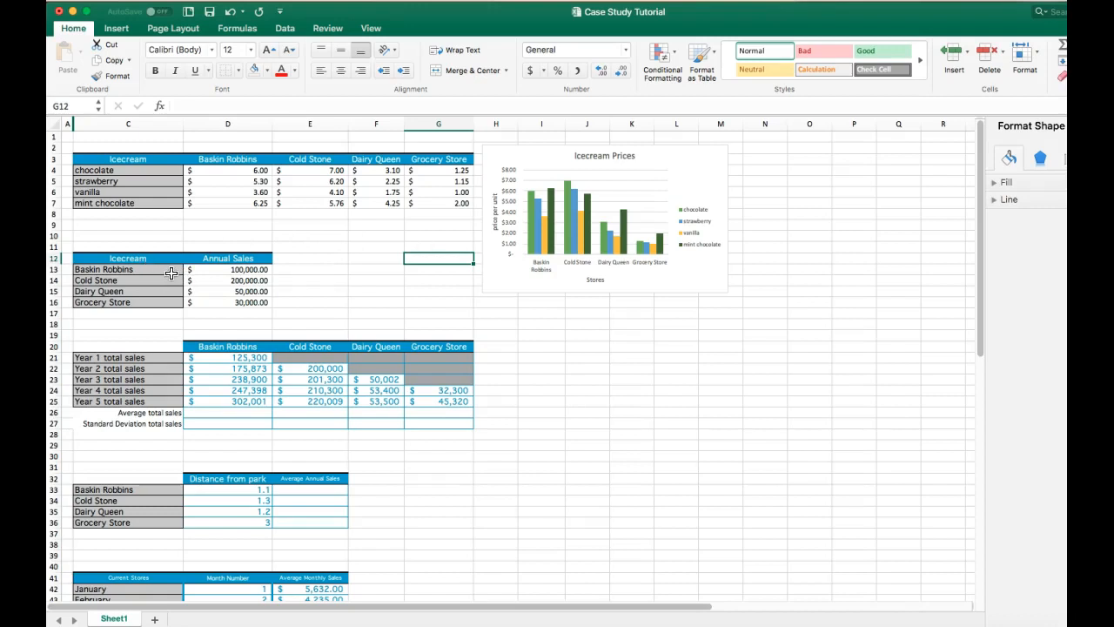
- Insert a 2-D pie chart of annual sales by store from the range C12:D16
left_click_drag(160, 257, 244, 302)
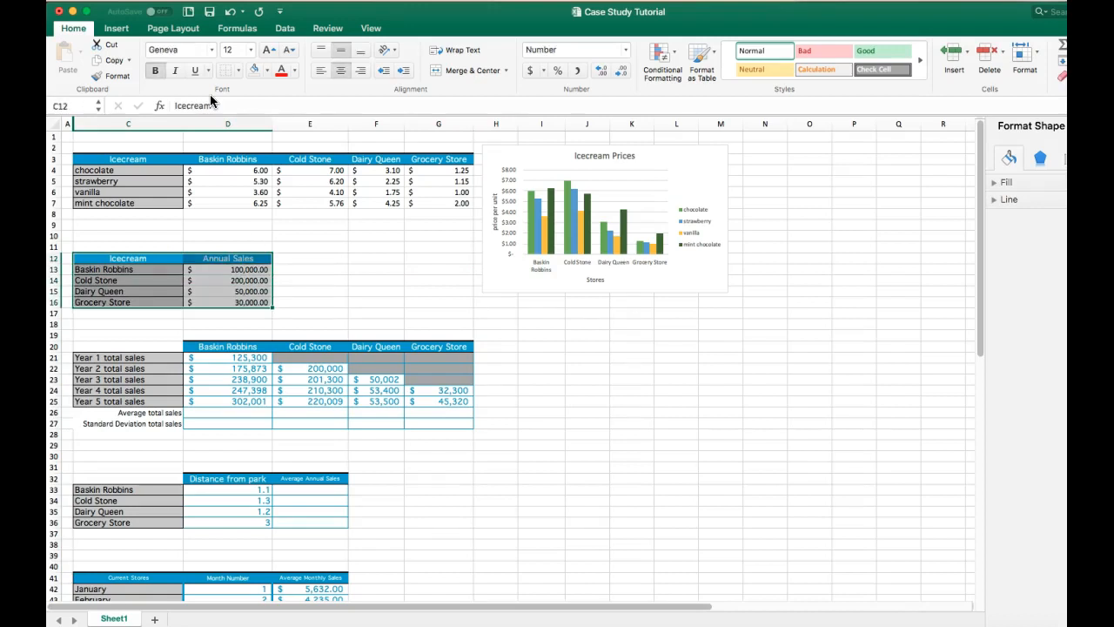
left_click(114, 28)
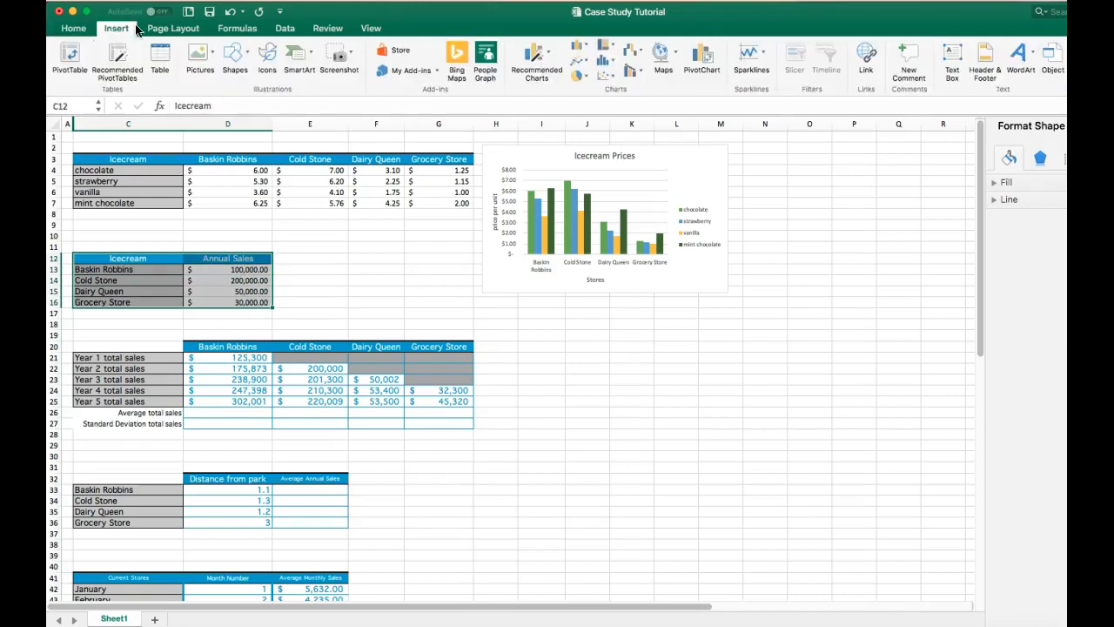
left_click(581, 77)
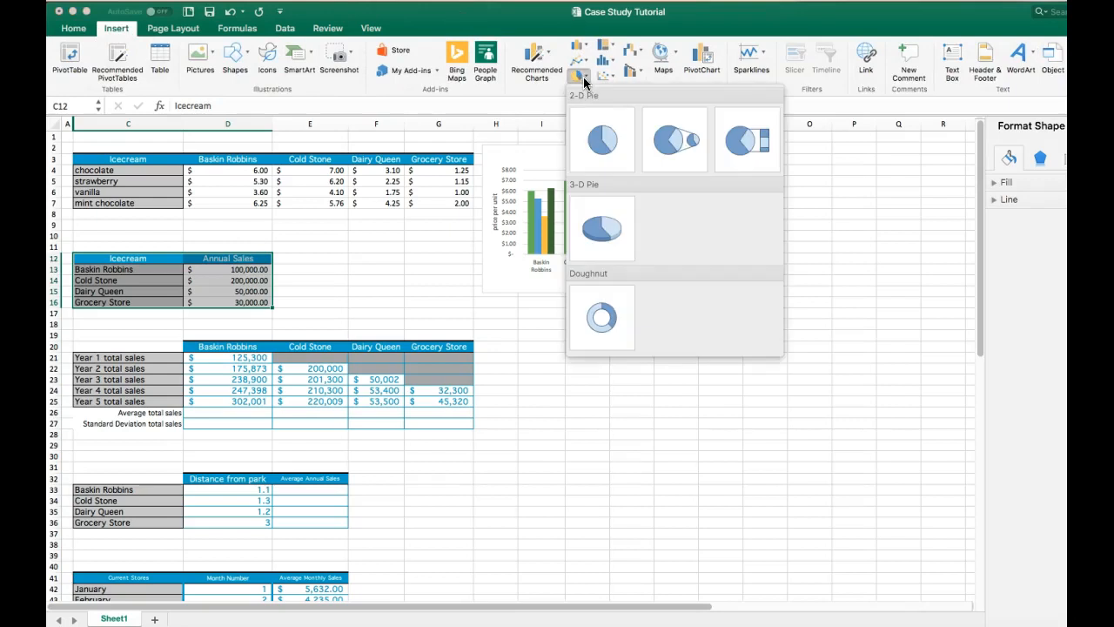
left_click(616, 133)
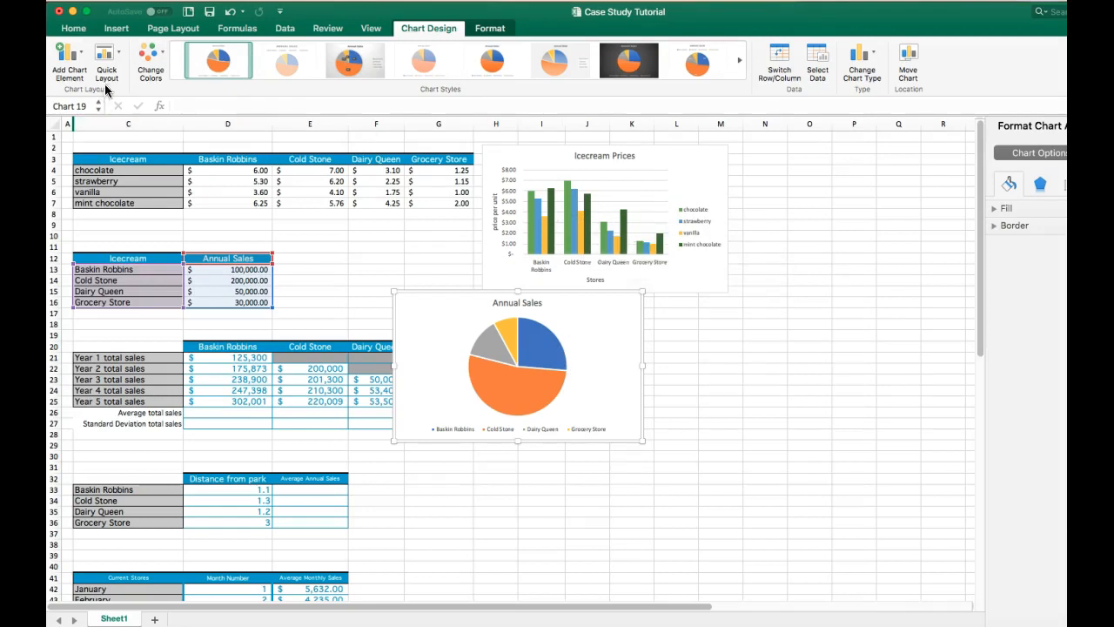
- Apply a quick layout with percentage data labels and the green, blue and yellow palette to the pie chart
left_click(118, 58)
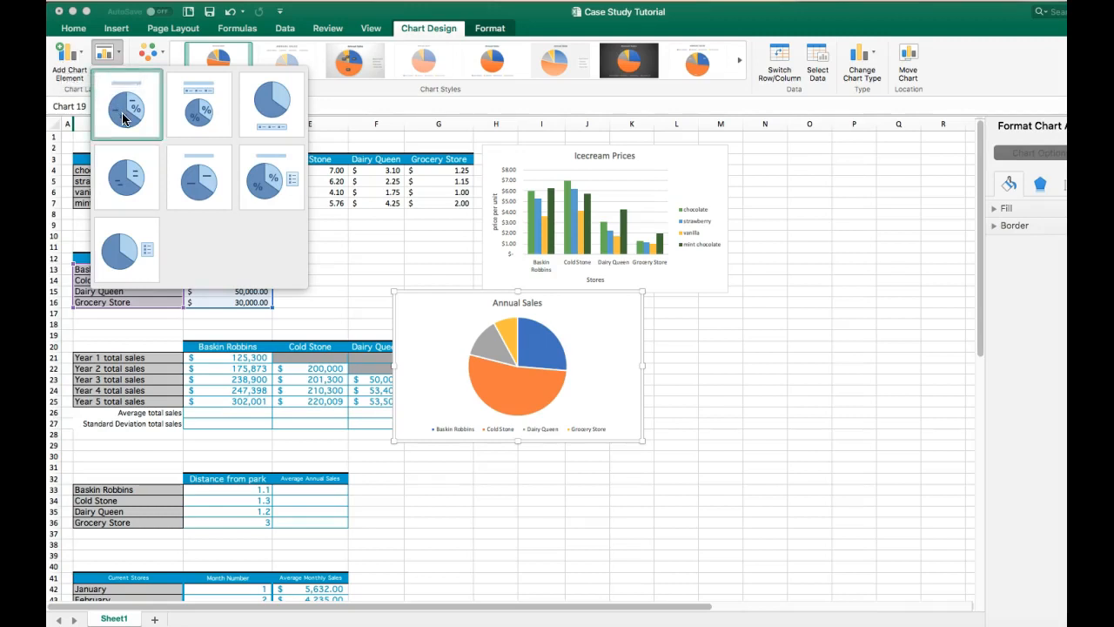
left_click(122, 118)
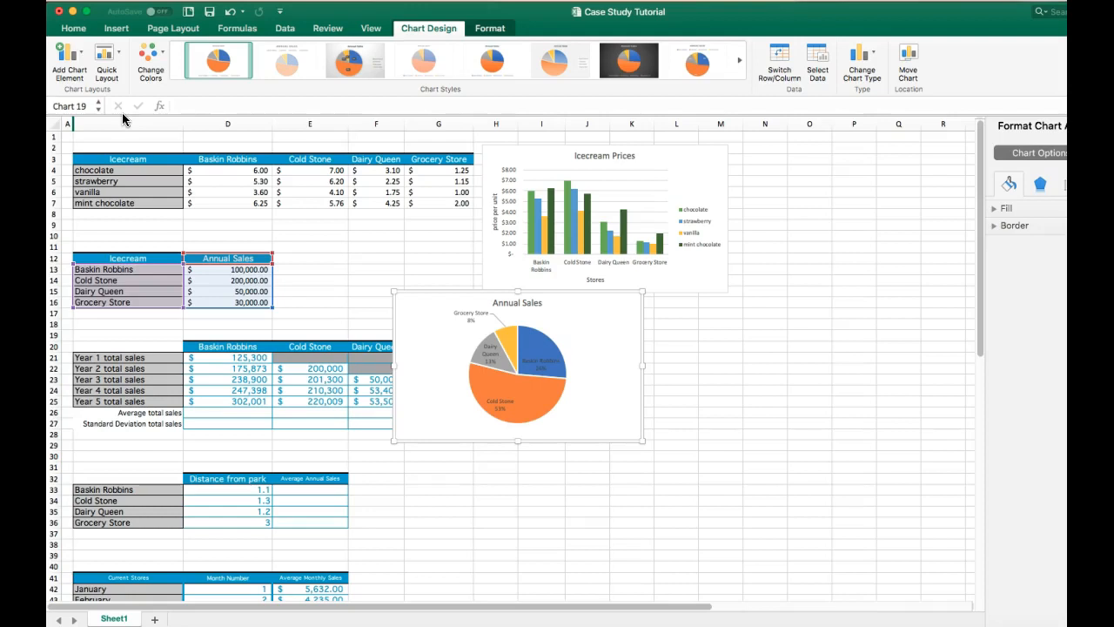
mouse_move(509, 348)
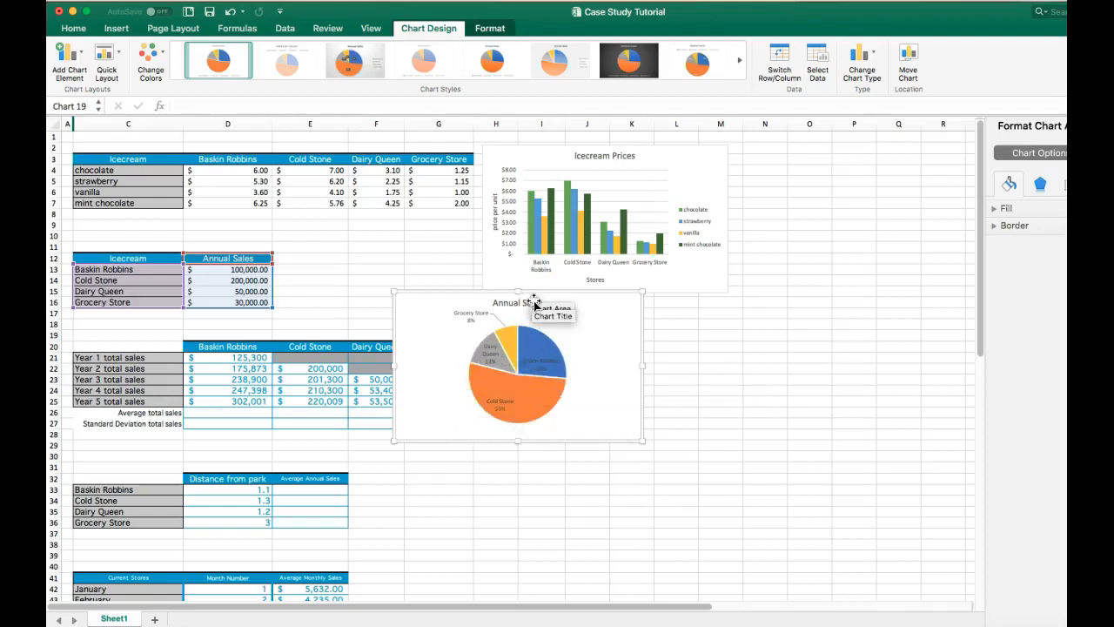
left_click(157, 58)
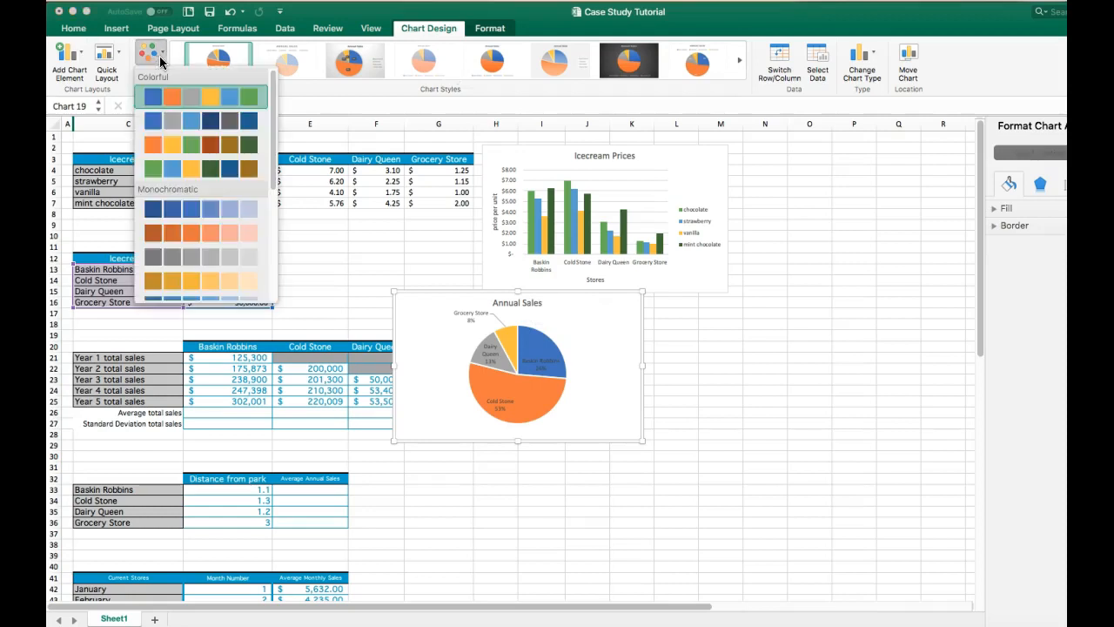
left_click(211, 168)
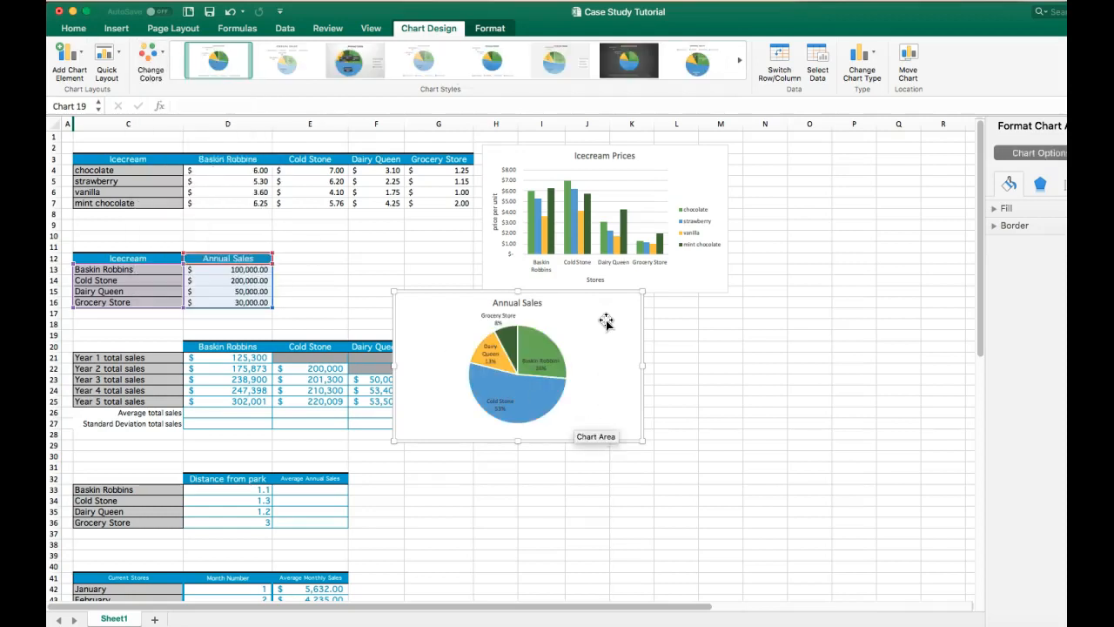
- Apply the dark chart style to the pie chart and move it, made smaller, beside the Annual Sales table
left_click(462, 85)
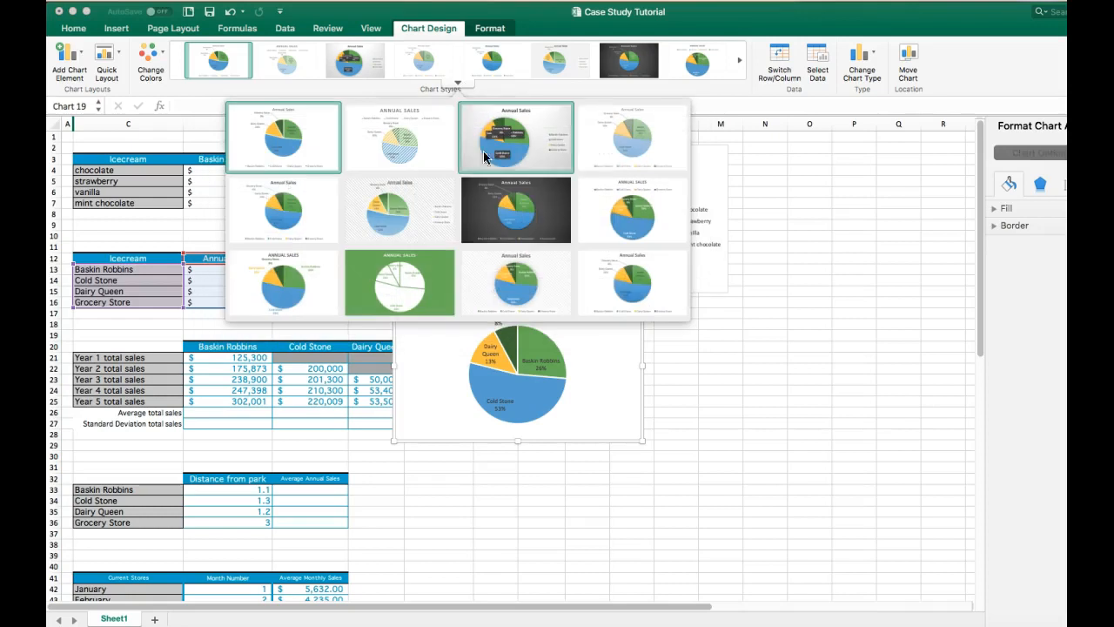
left_click(541, 207)
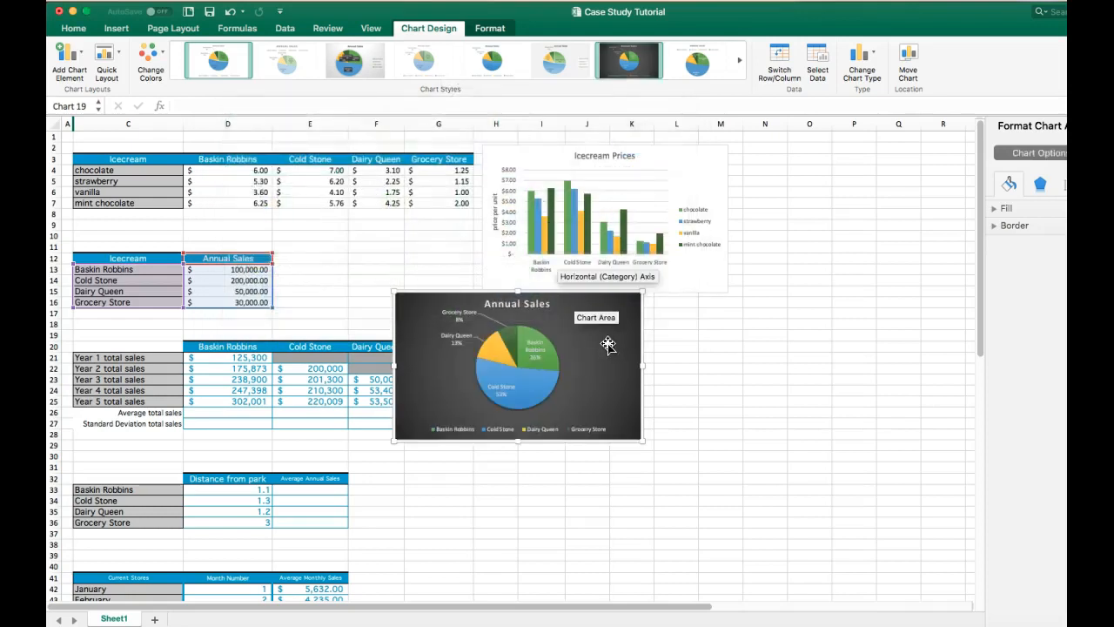
left_click_drag(611, 350, 500, 259)
left_click_drag(530, 350, 461, 313)
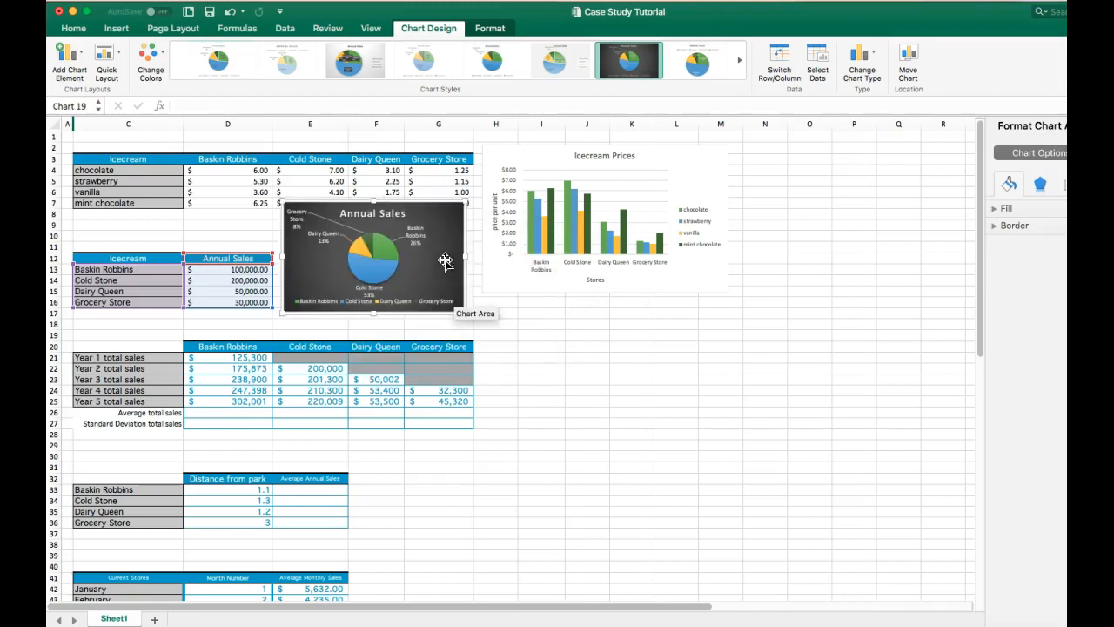
left_click_drag(435, 219, 430, 234)
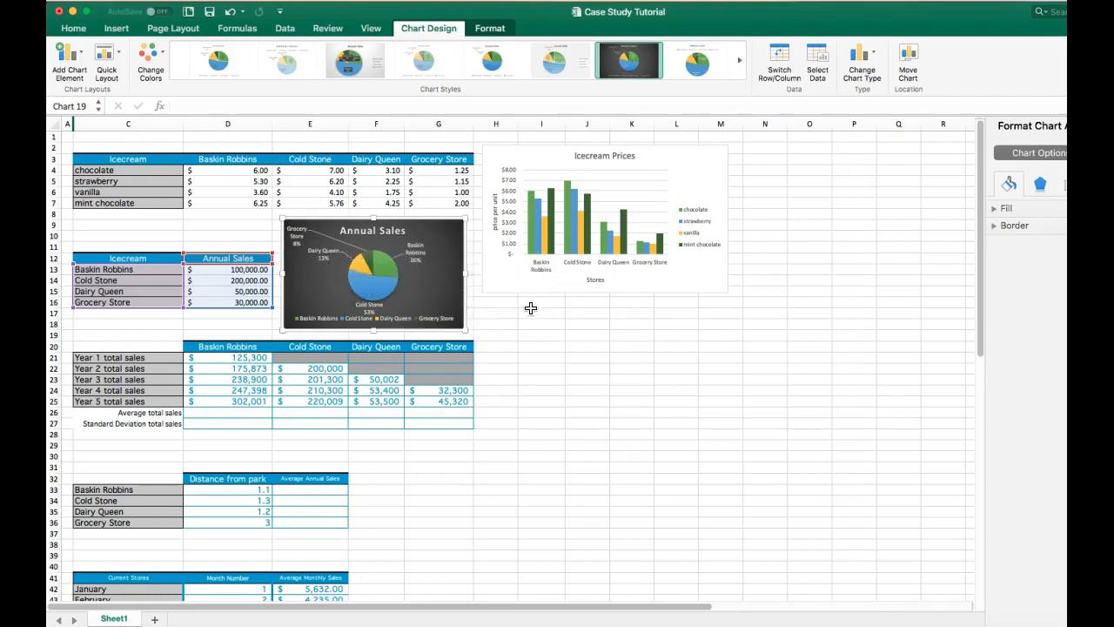
left_click(600, 365)
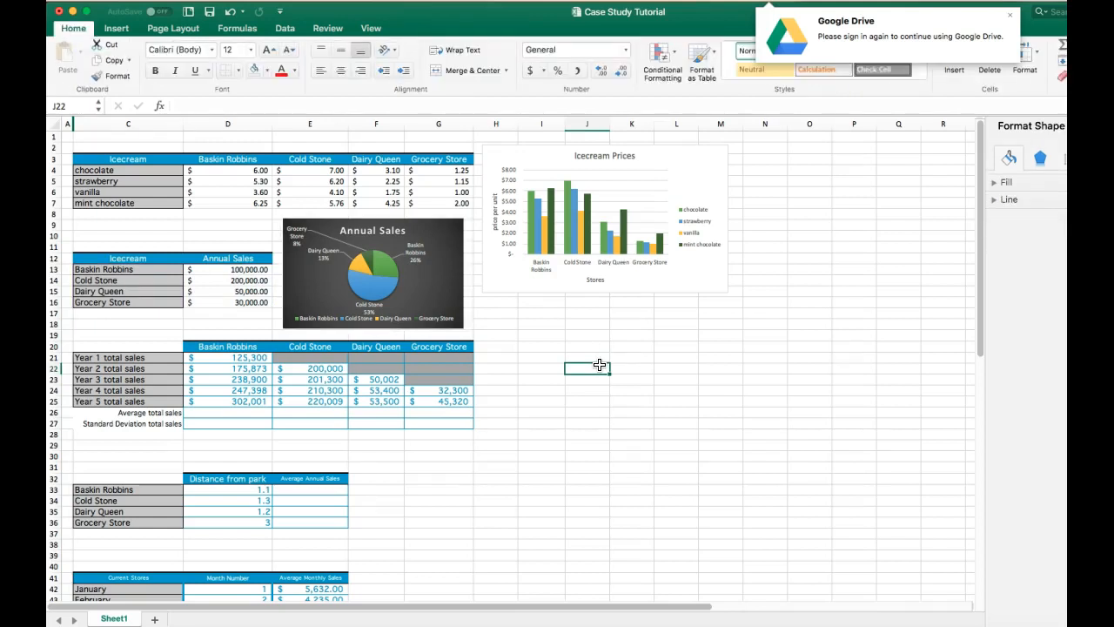
- Calculate Baskin Robbins' average total sales in D26 as =AVERAGE(D21:D25)
left_click(248, 413)
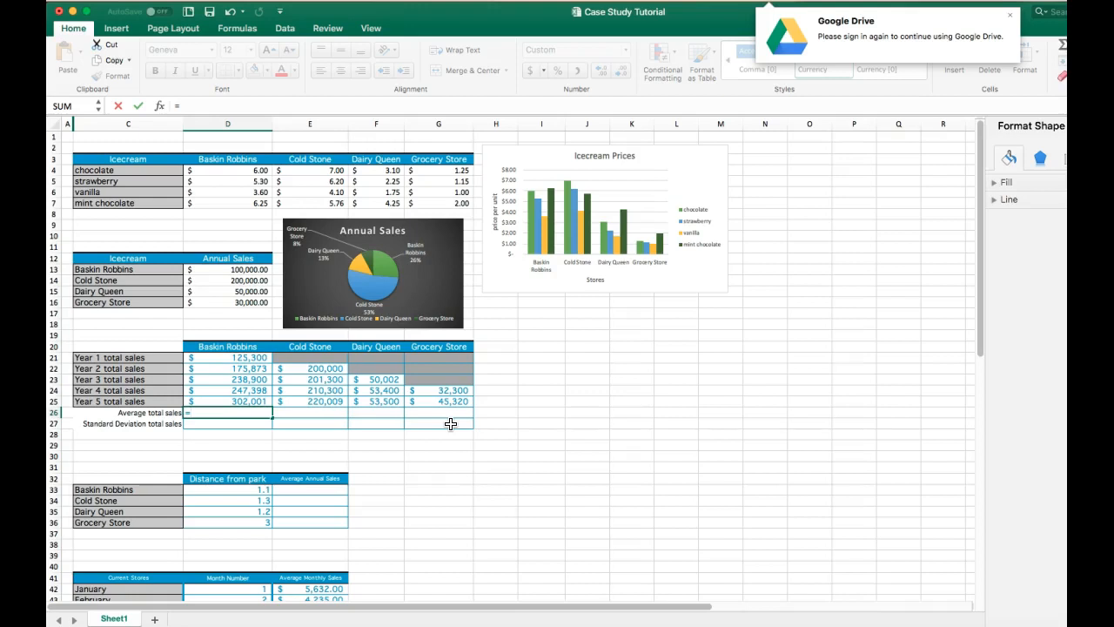
type("average")
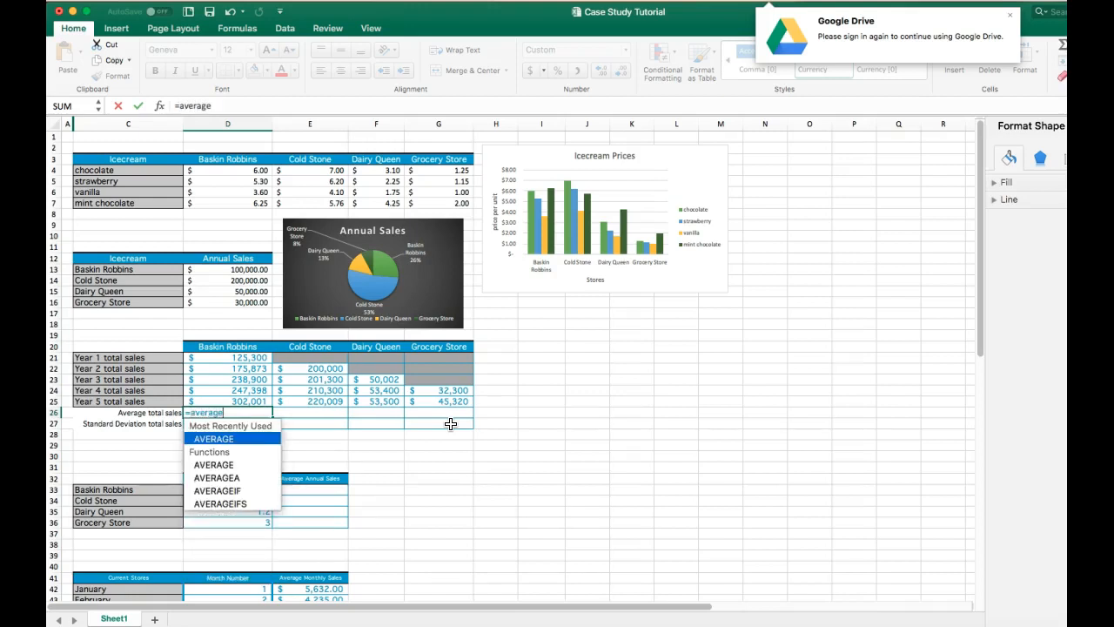
type("(")
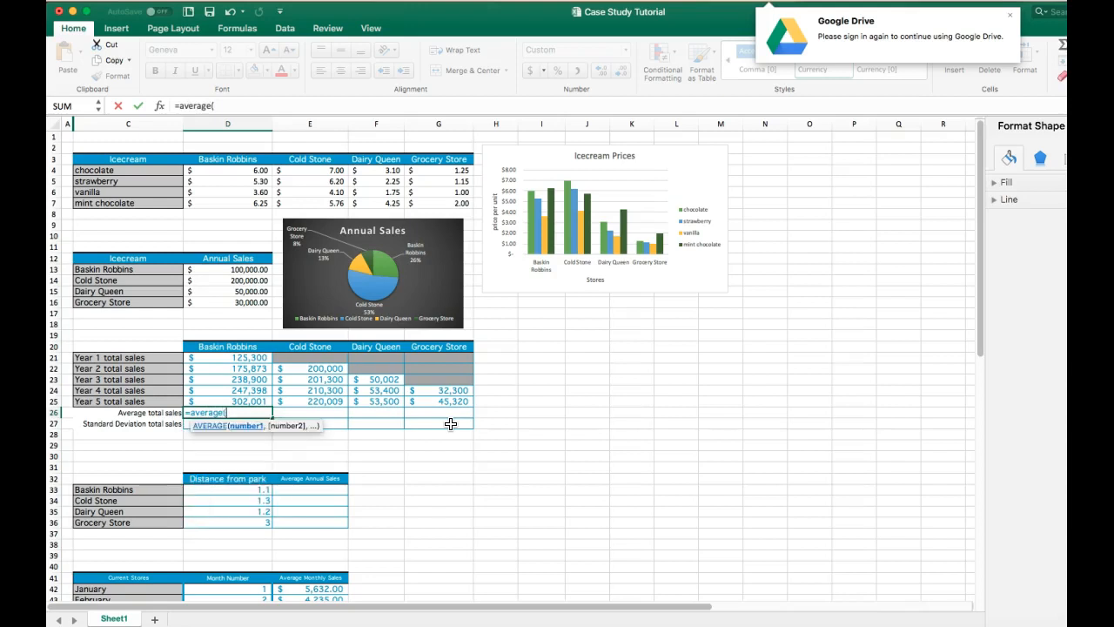
left_click(240, 356)
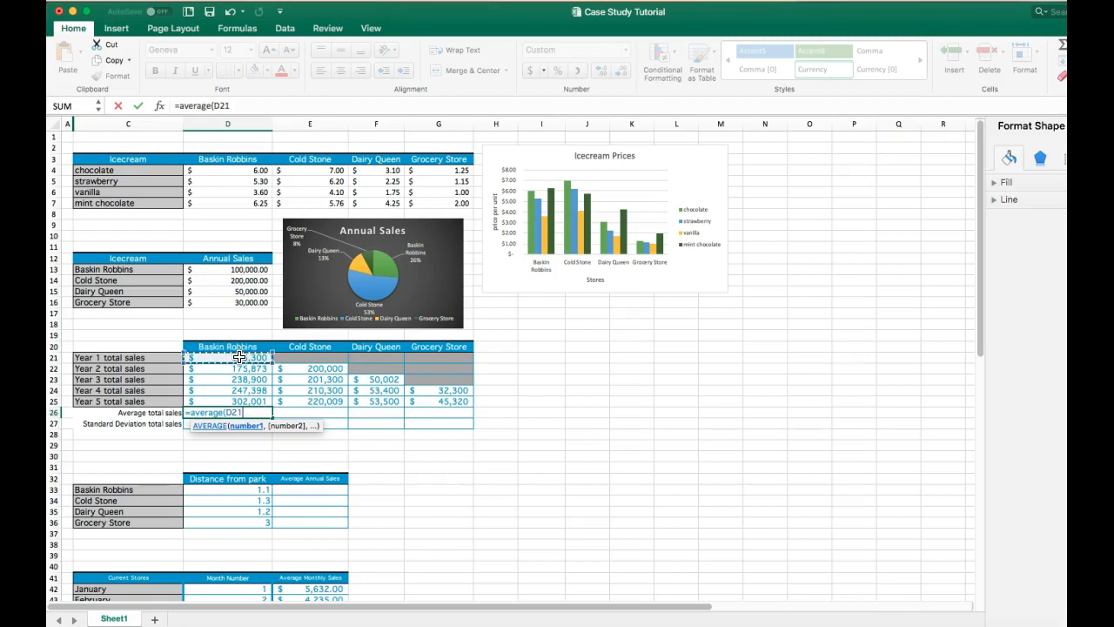
left_click_drag(239, 357, 258, 403)
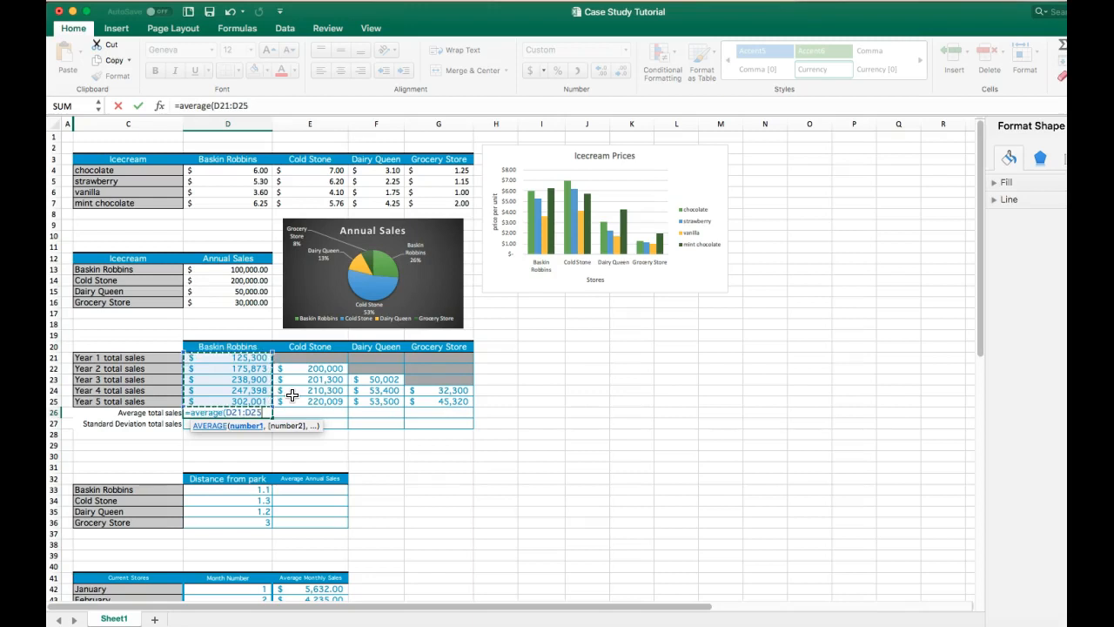
key("Return")
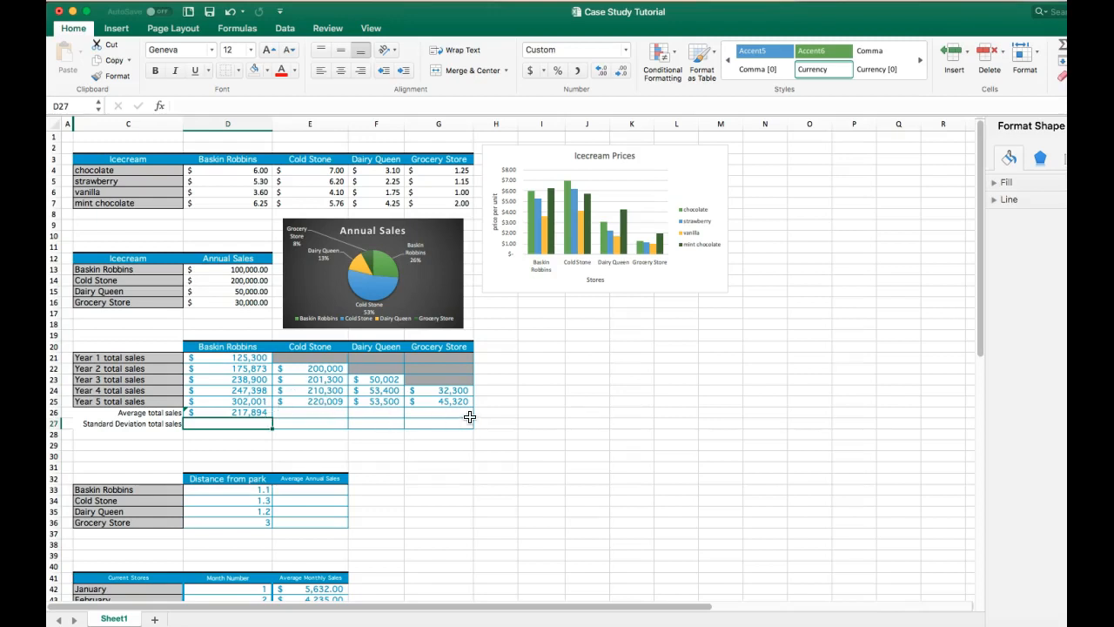
- Fill the average formula across to G26 and change Dairy Queen's average range to F23:F25
left_click(259, 412)
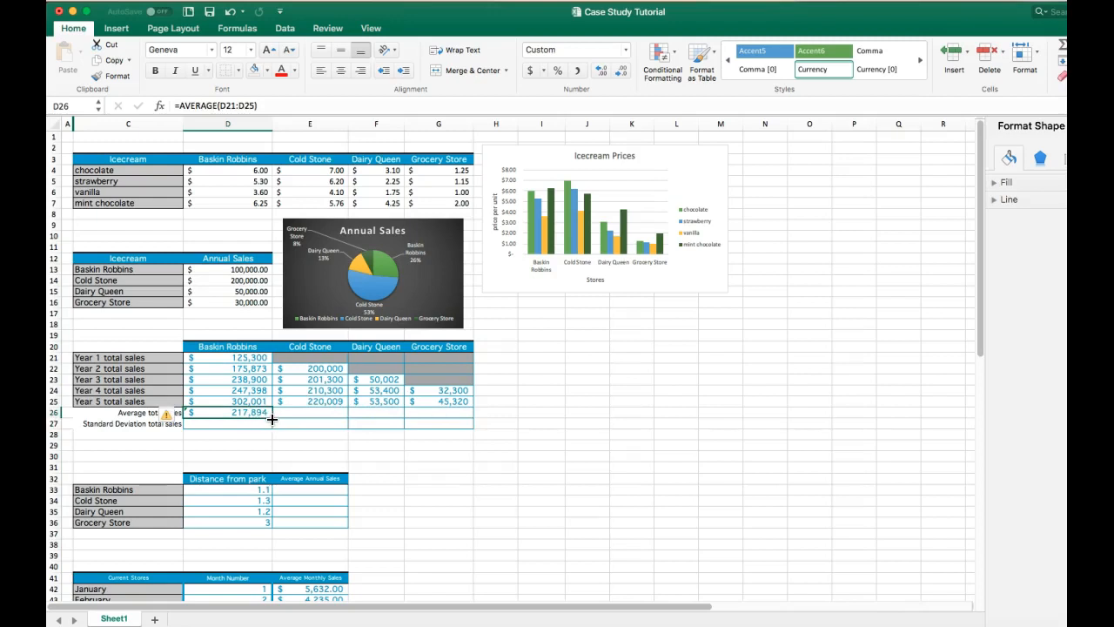
left_click_drag(272, 419, 446, 414)
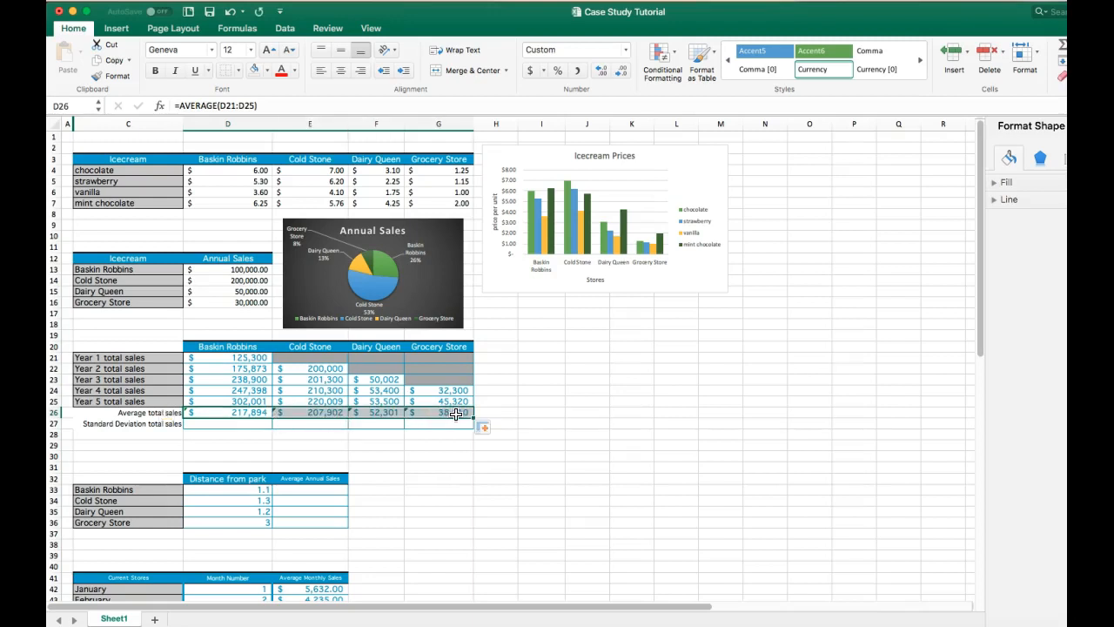
double_click(369, 414)
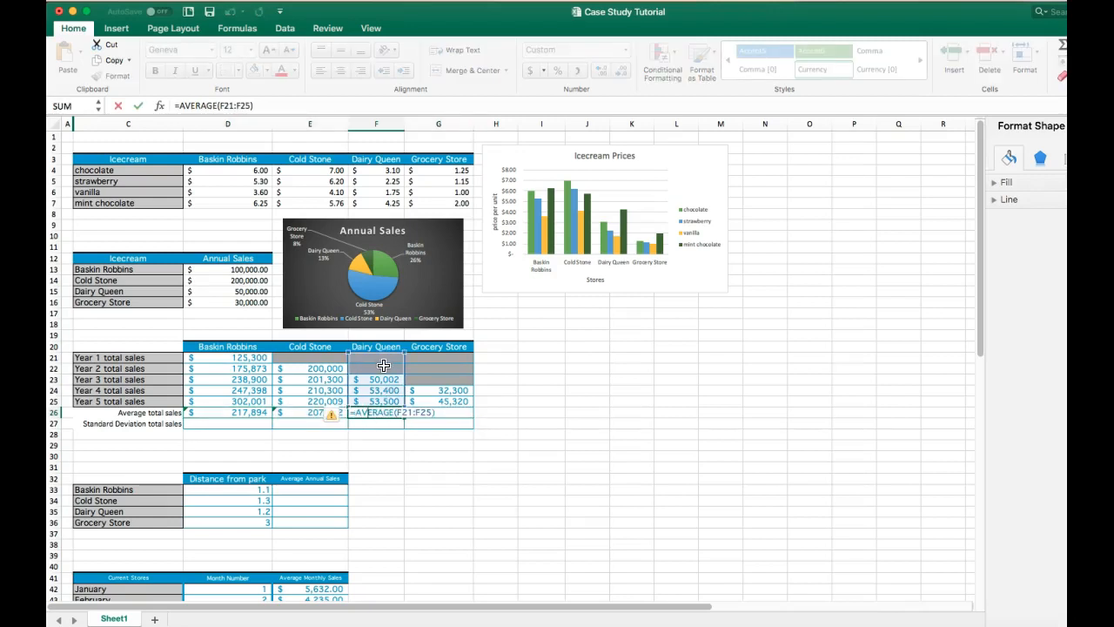
left_click_drag(380, 379, 384, 401)
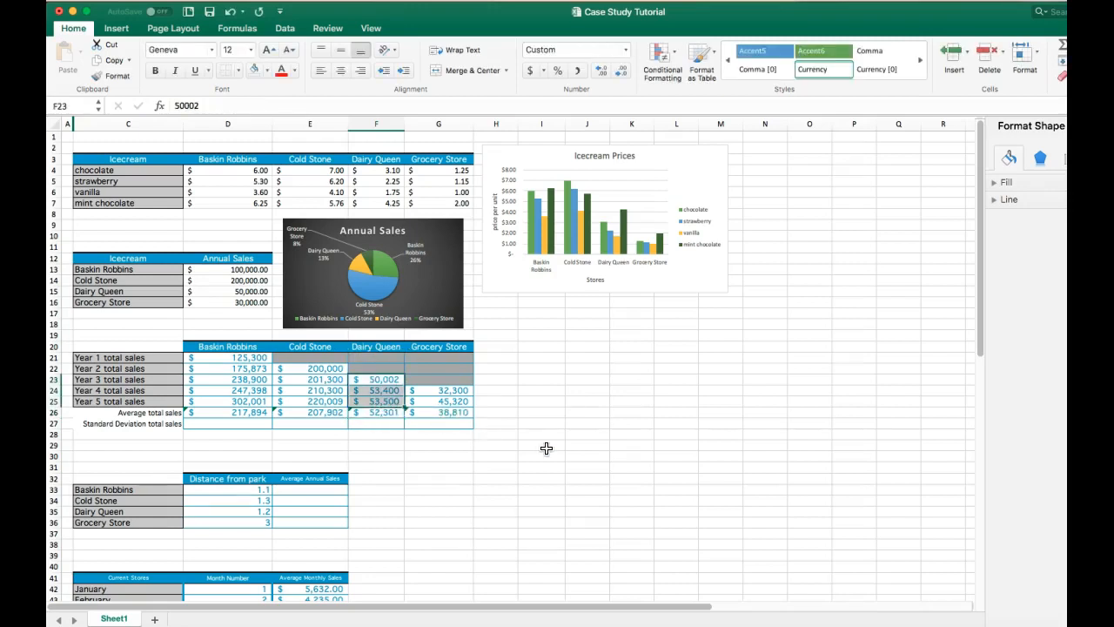
key("Return")
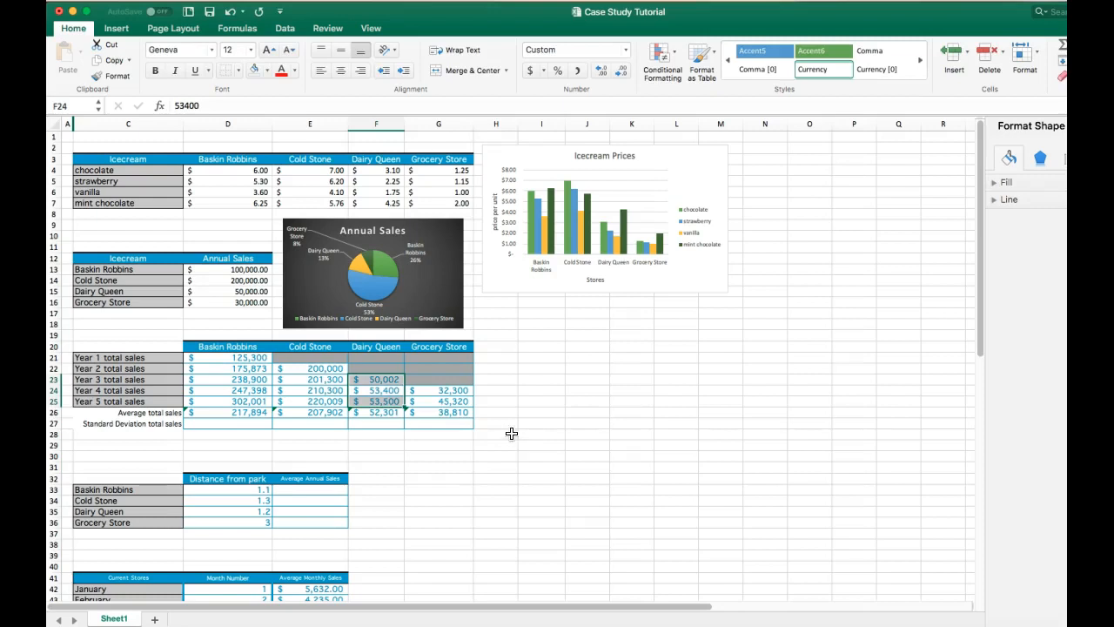
- Change the Grocery Store average in G26 to AVERAGE(G24:G25) and check the Cold Stone average formula
left_click(454, 414)
double_click(454, 414)
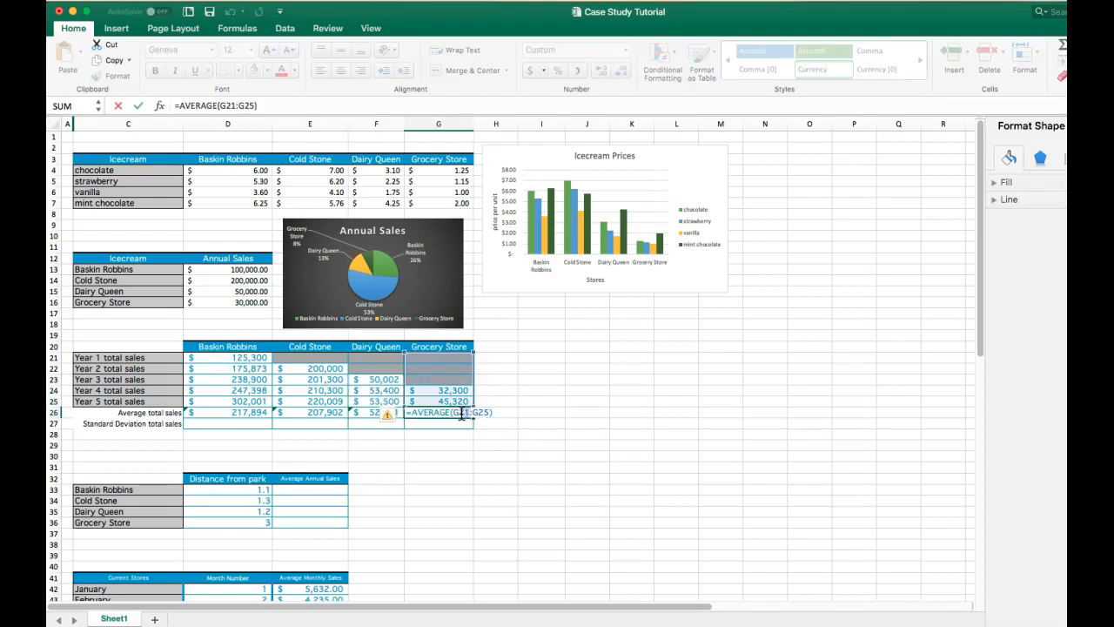
left_click_drag(457, 414, 461, 415)
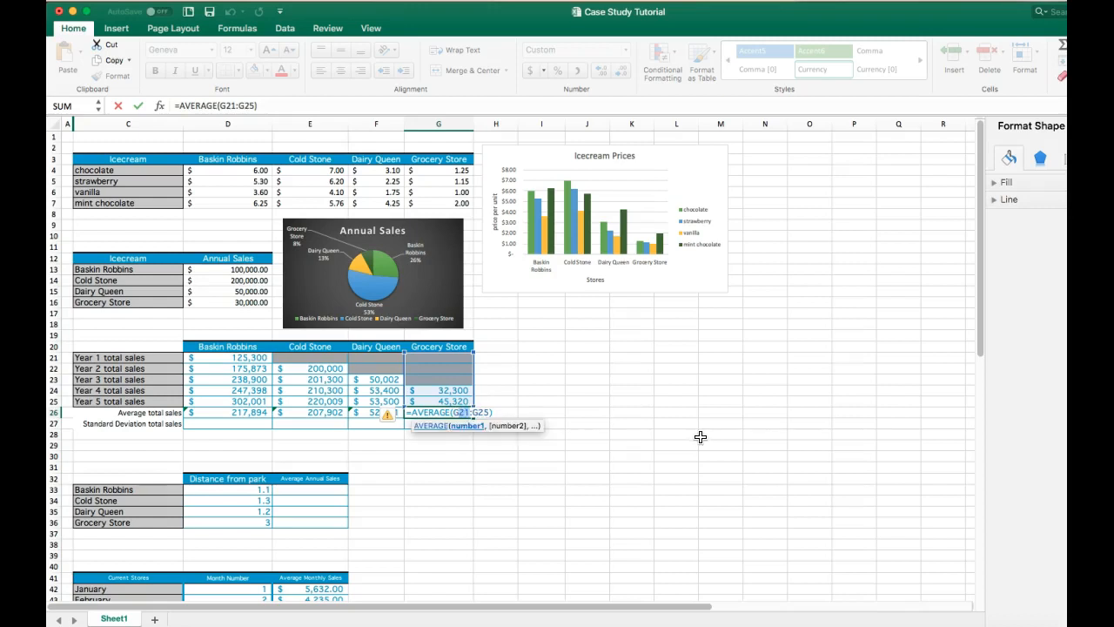
type("24")
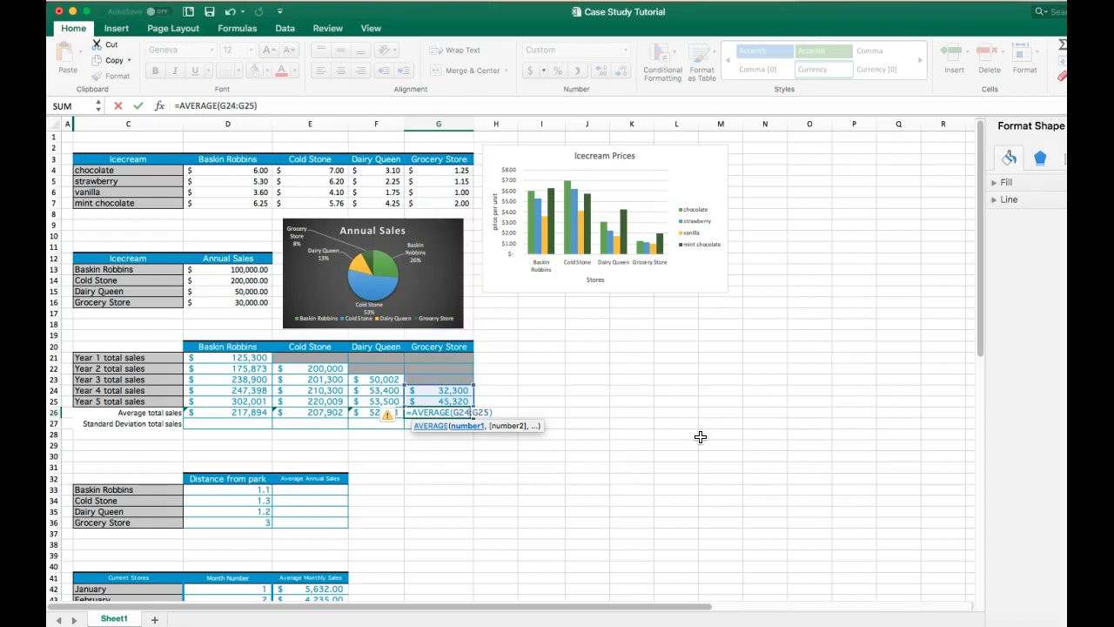
key("Return")
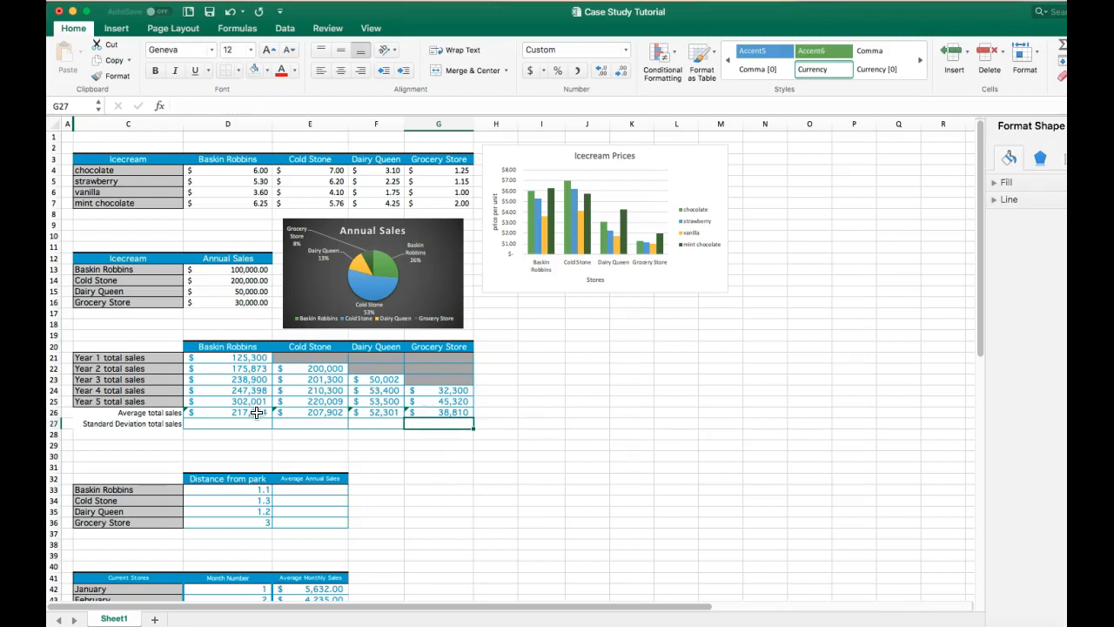
double_click(322, 413)
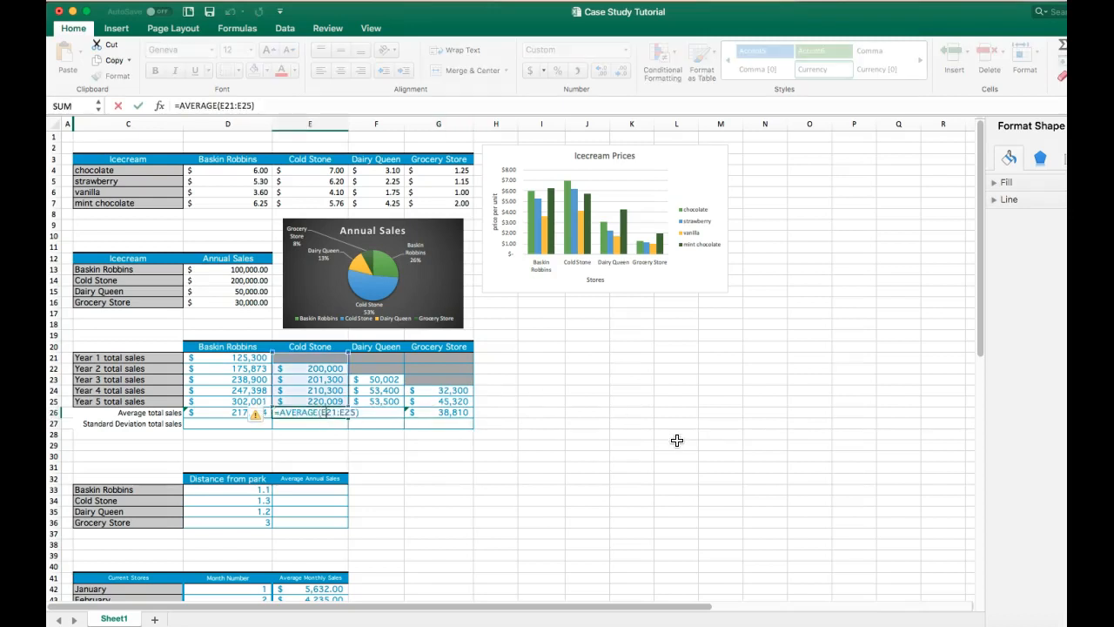
key("Return")
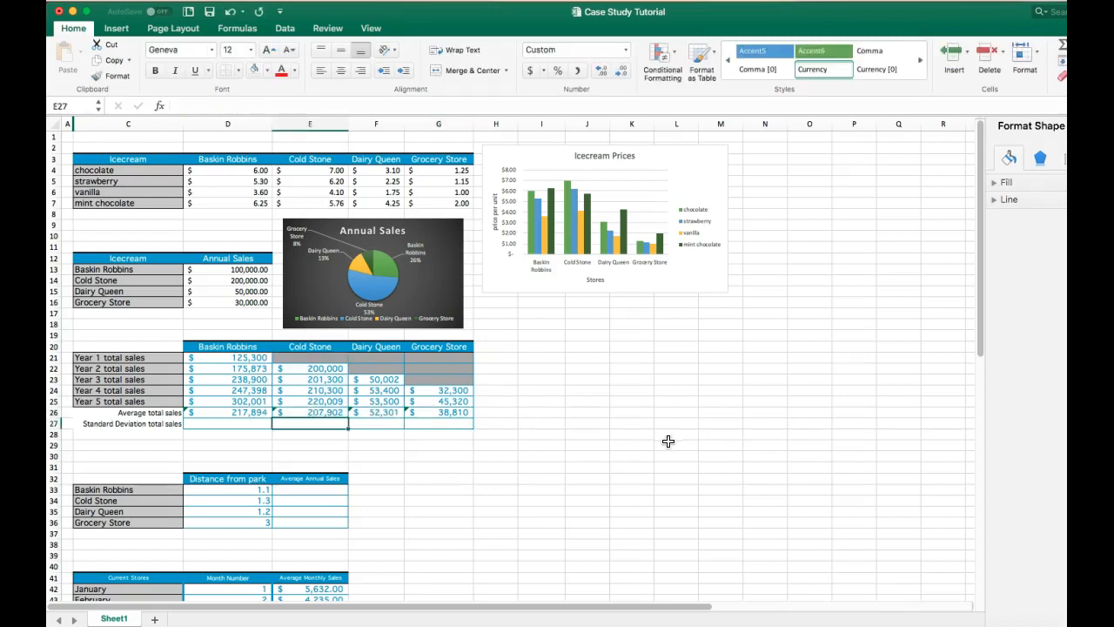
- Calculate Baskin Robbins' standard deviation of total sales in D27 as =STDEV(D21:D25)
left_click(233, 423)
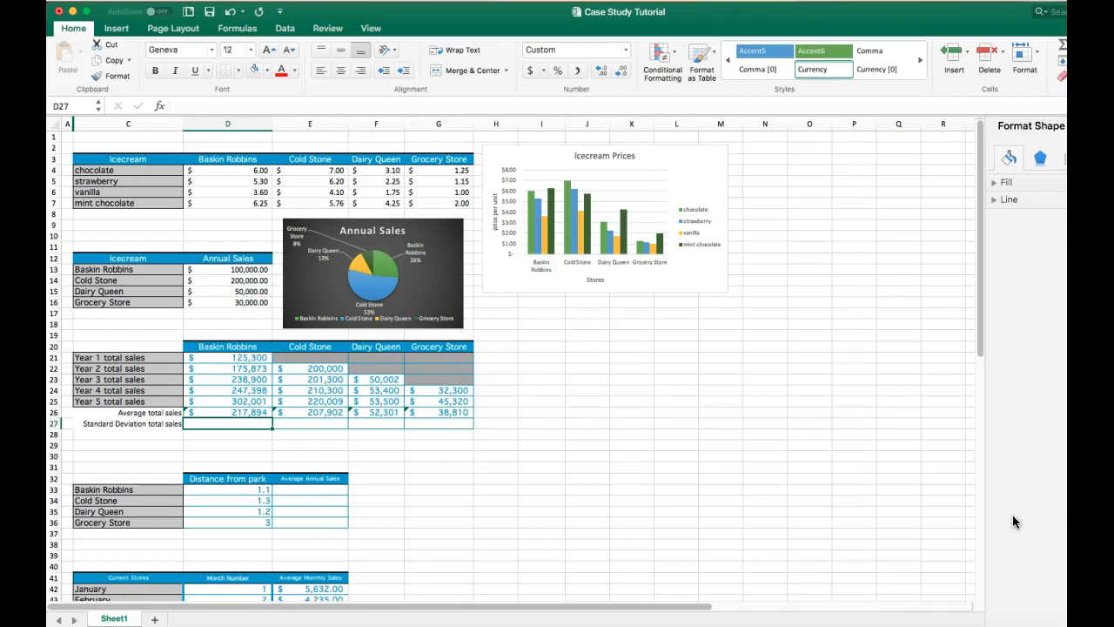
type("=")
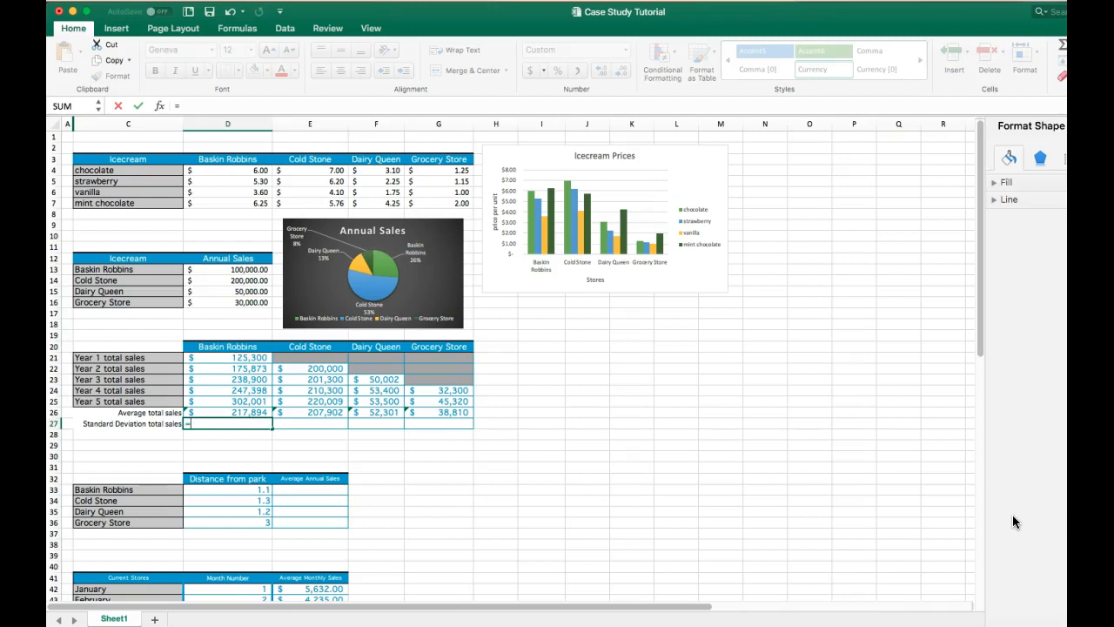
type("stde")
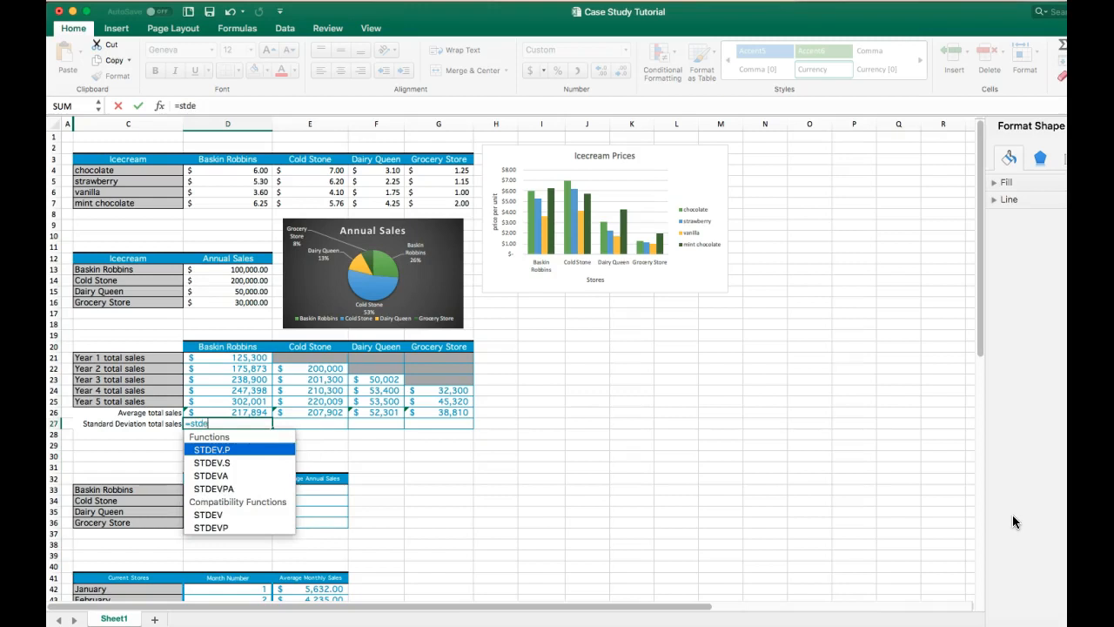
type("v(")
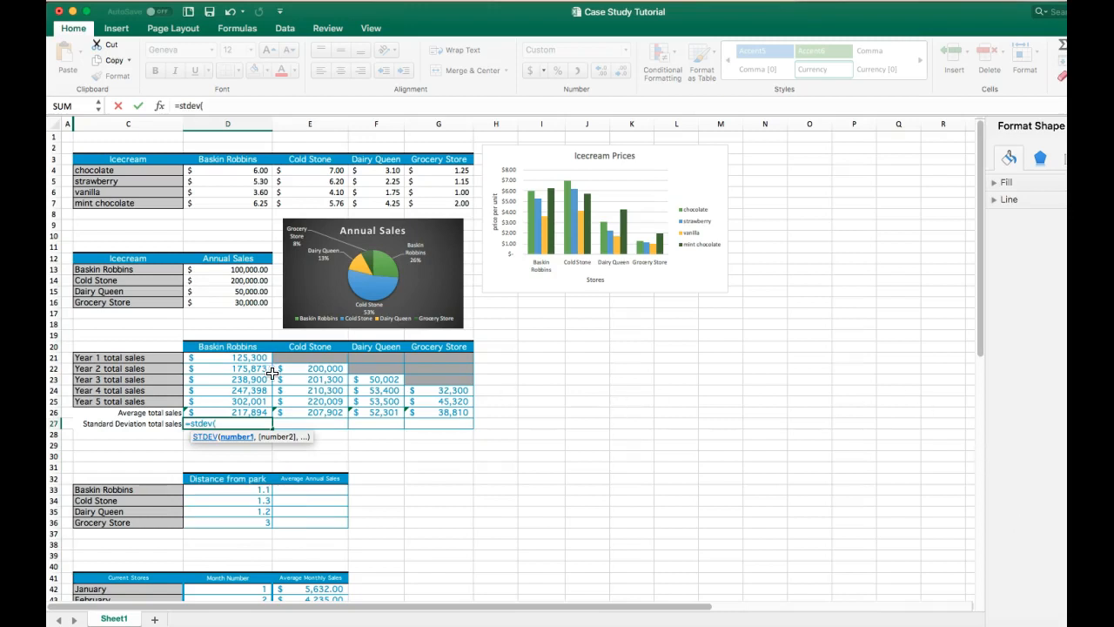
left_click_drag(226, 359, 230, 402)
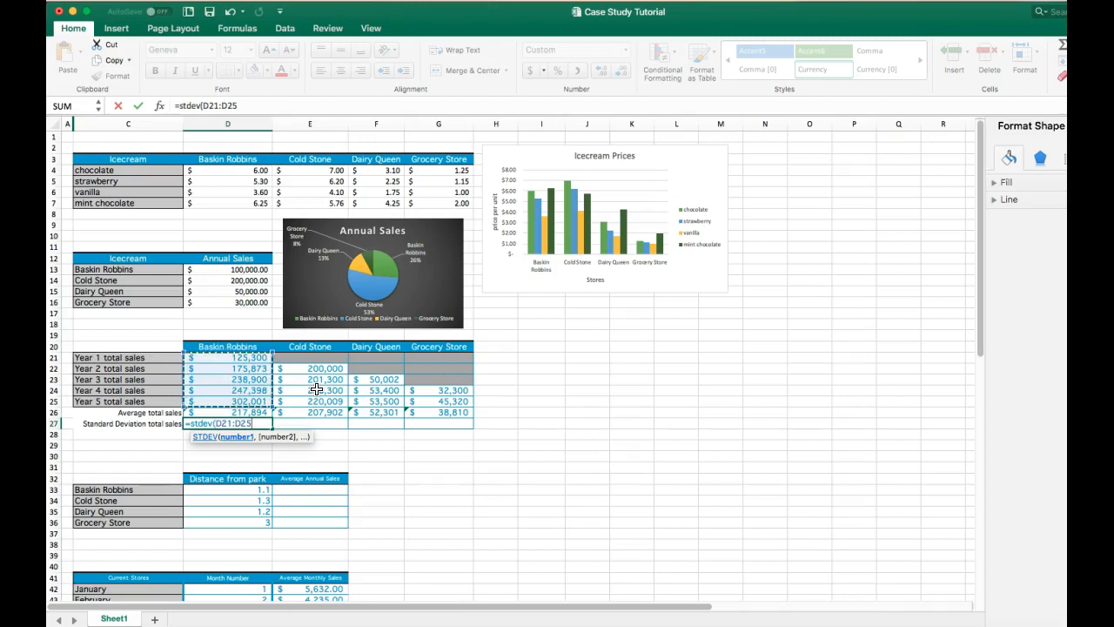
key("Return")
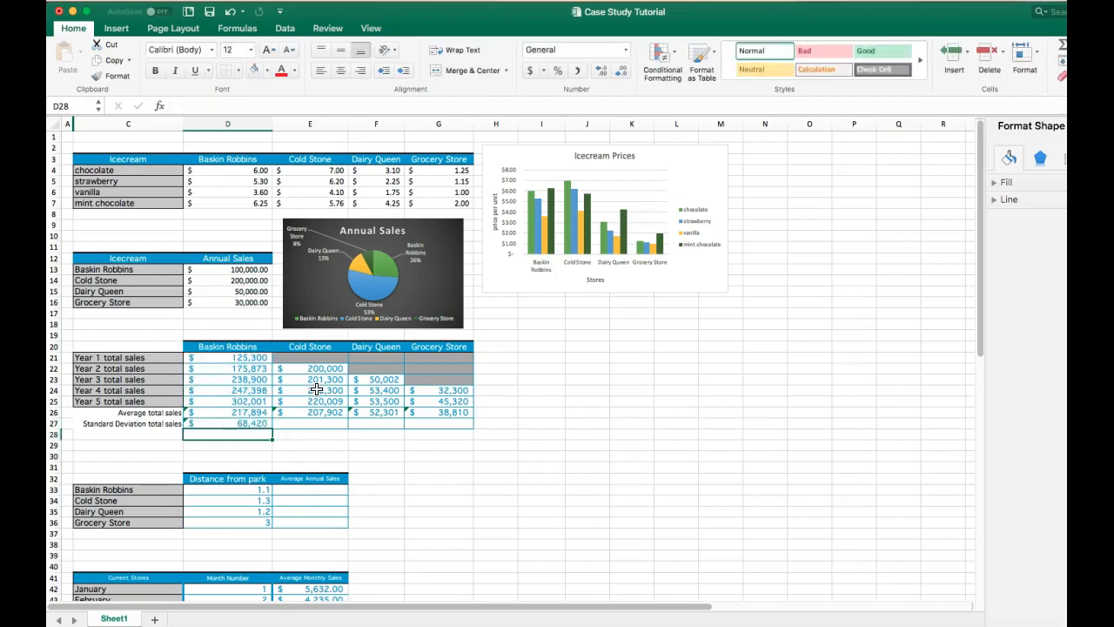
- Fill the standard deviation formula across row 27 to G27
left_click(270, 425)
left_click_drag(272, 427, 450, 430)
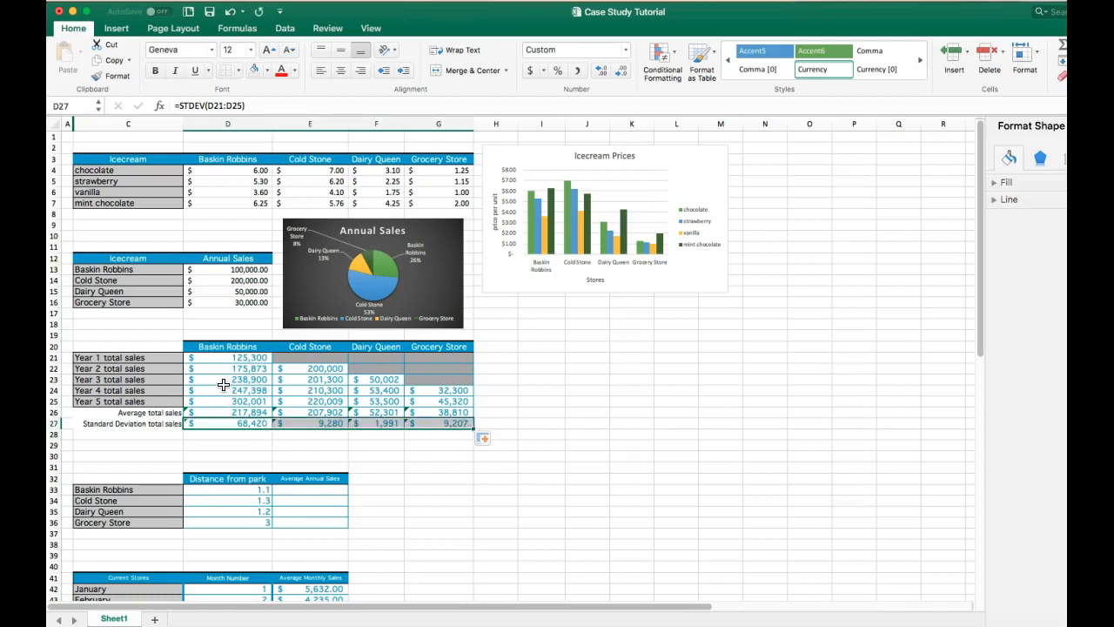
left_click(524, 417)
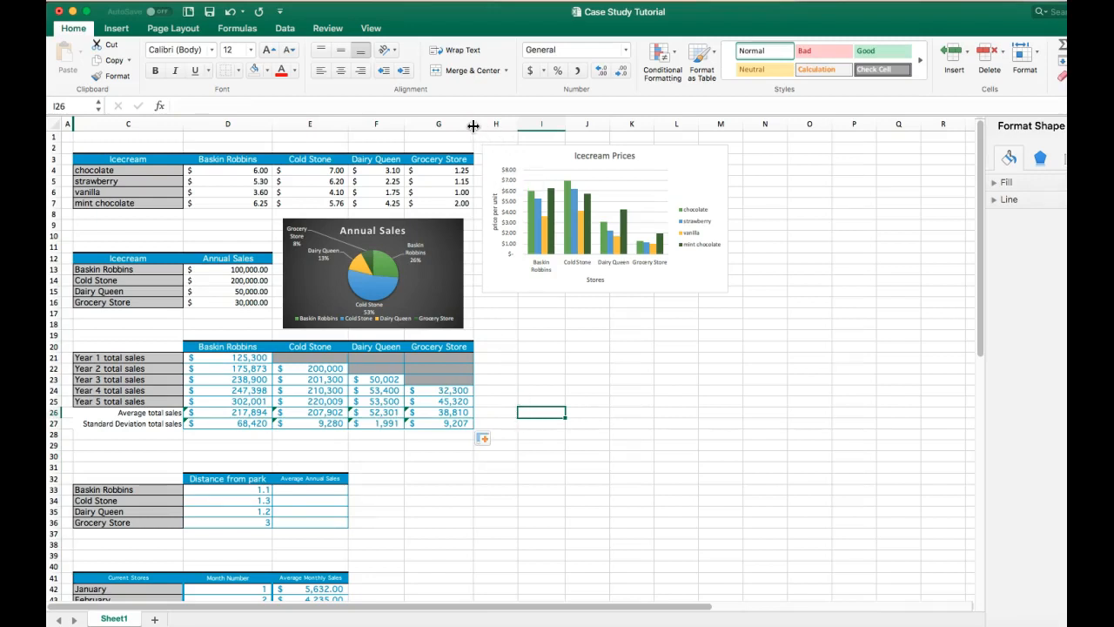
left_click_drag(474, 127, 473, 126)
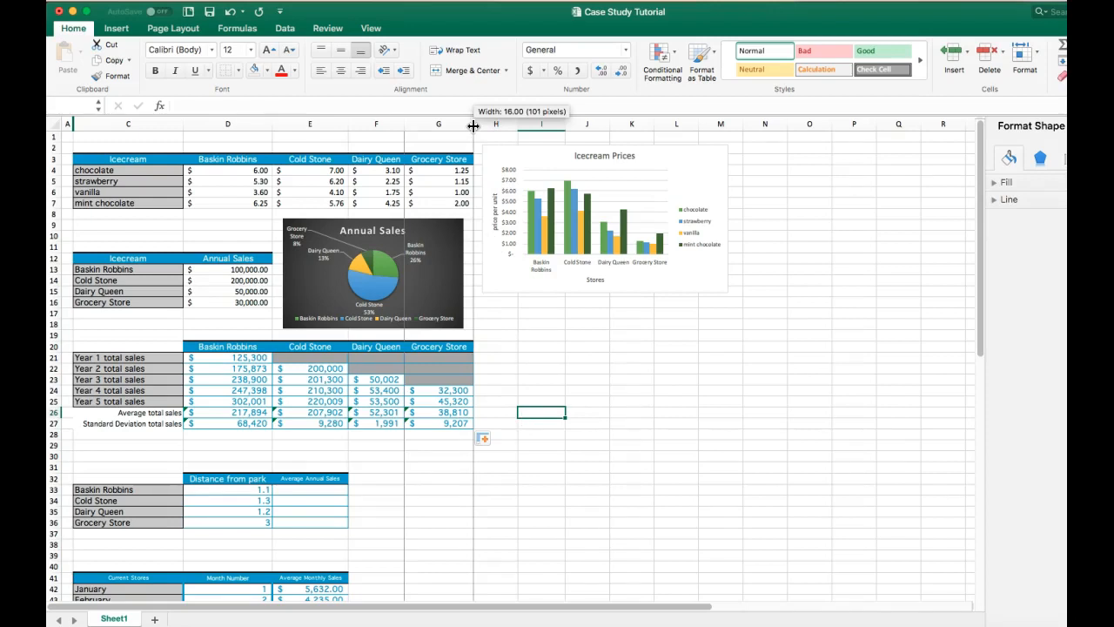
left_click_drag(473, 126, 446, 127)
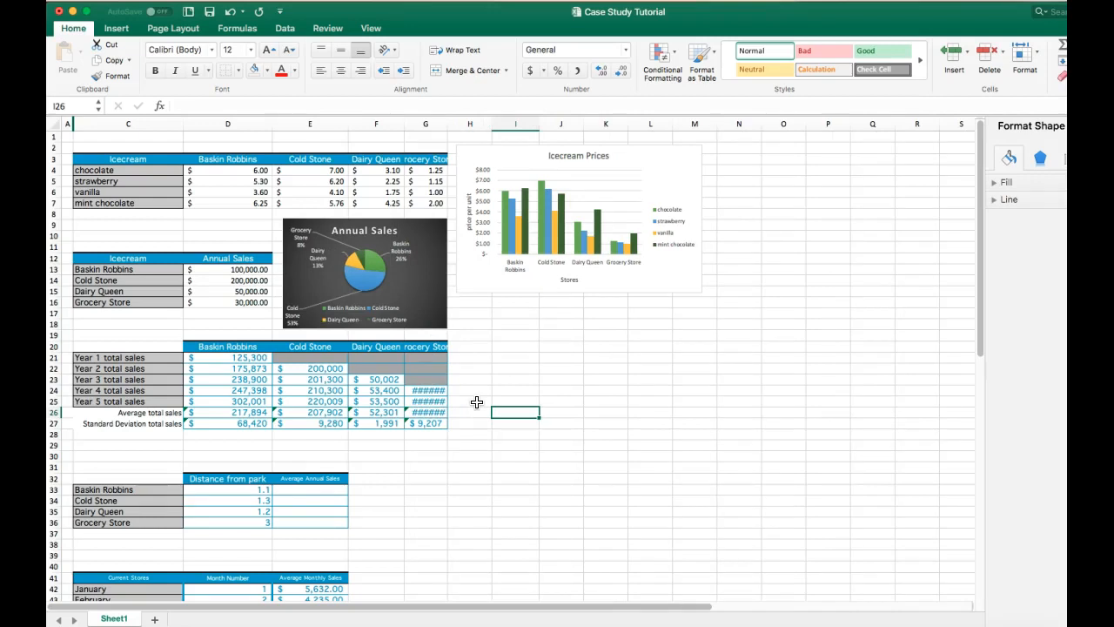
left_click_drag(446, 124, 470, 127)
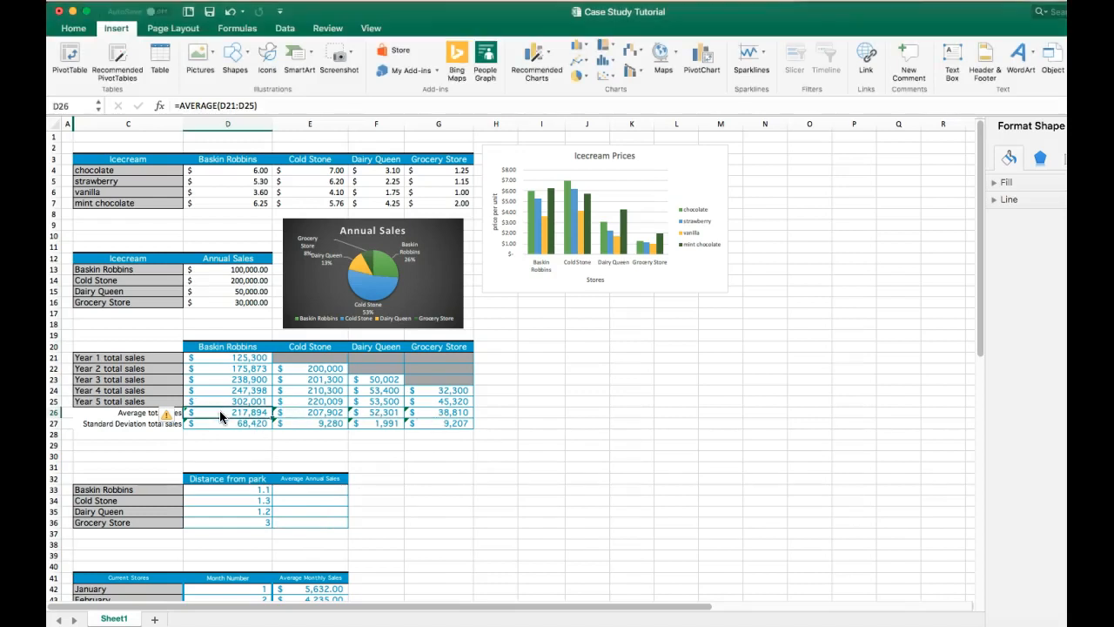
- Copy the average total sales in D26:G26, paste them as transposed values into E33:E36, and undo the paste
left_click_drag(204, 412, 450, 412)
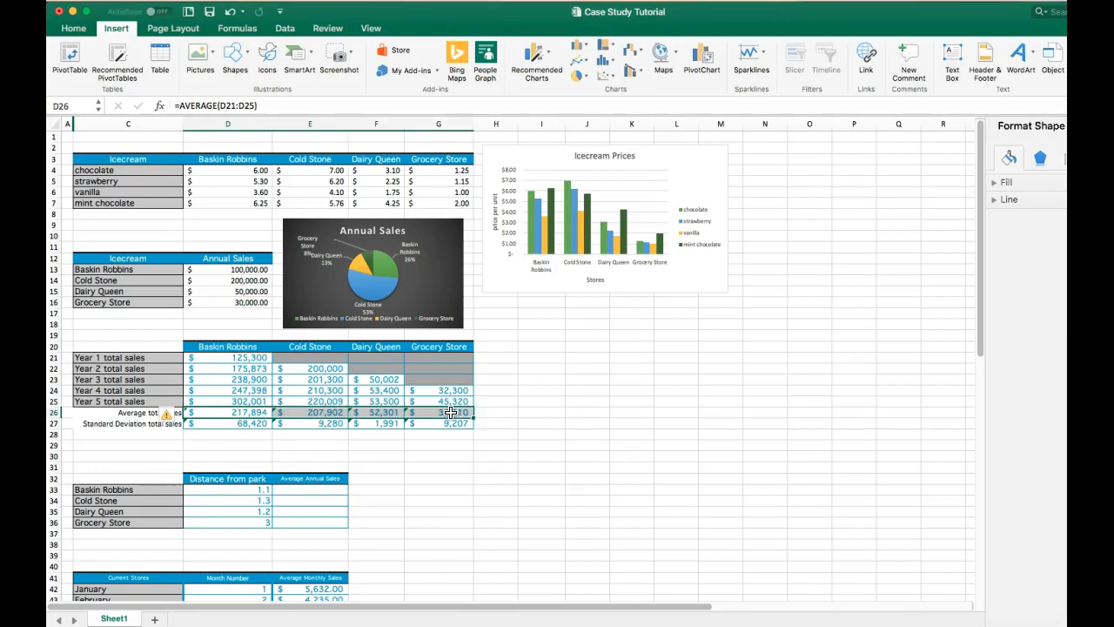
right_click(367, 416)
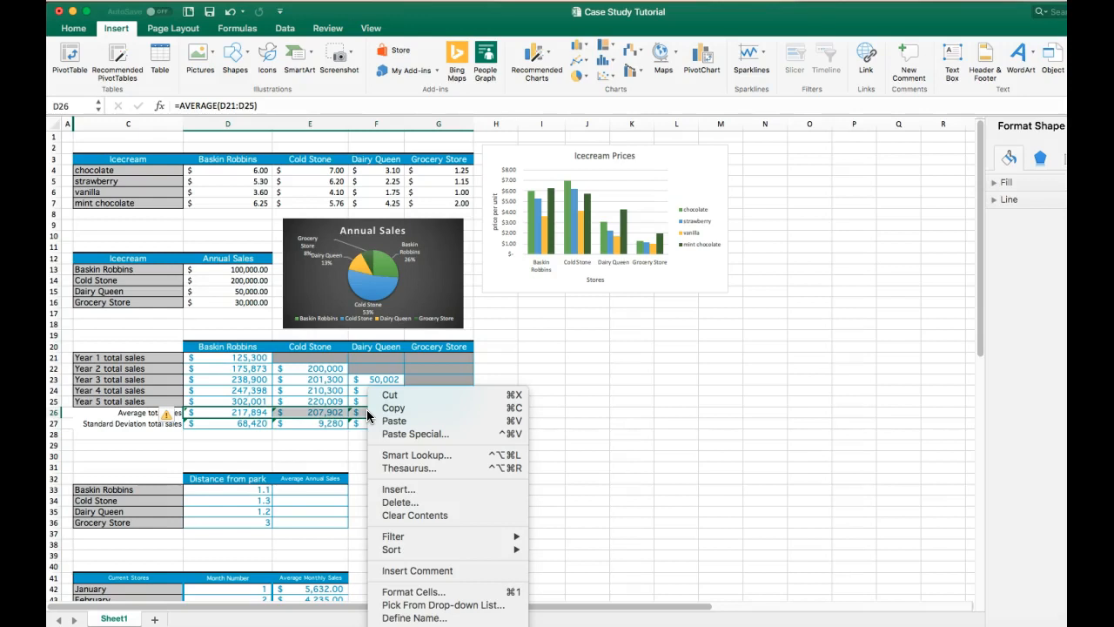
left_click(390, 407)
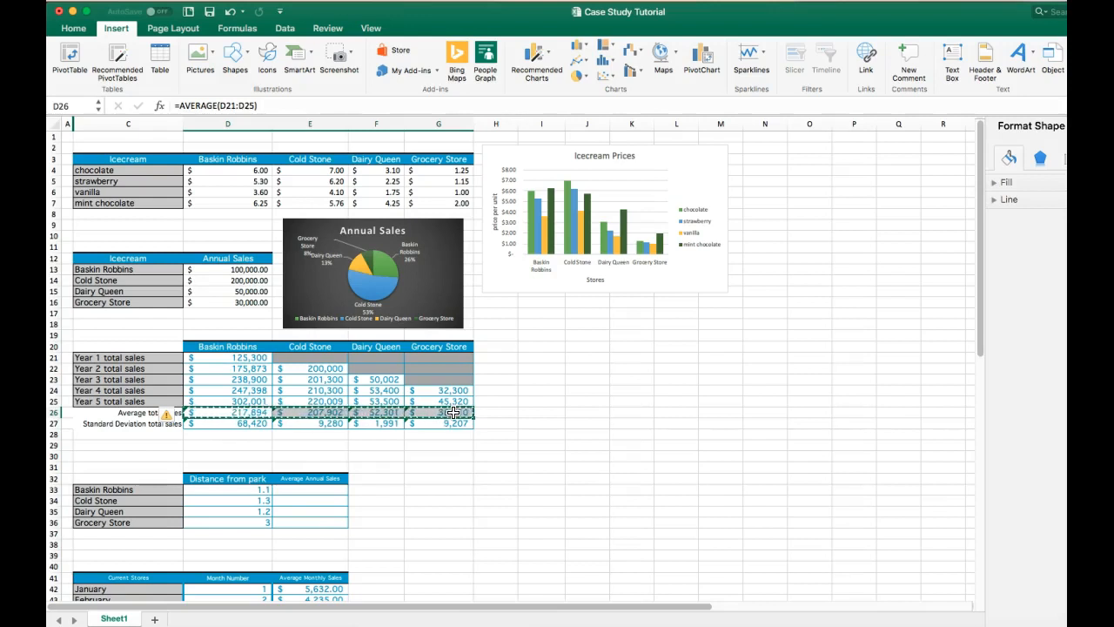
left_click(310, 488)
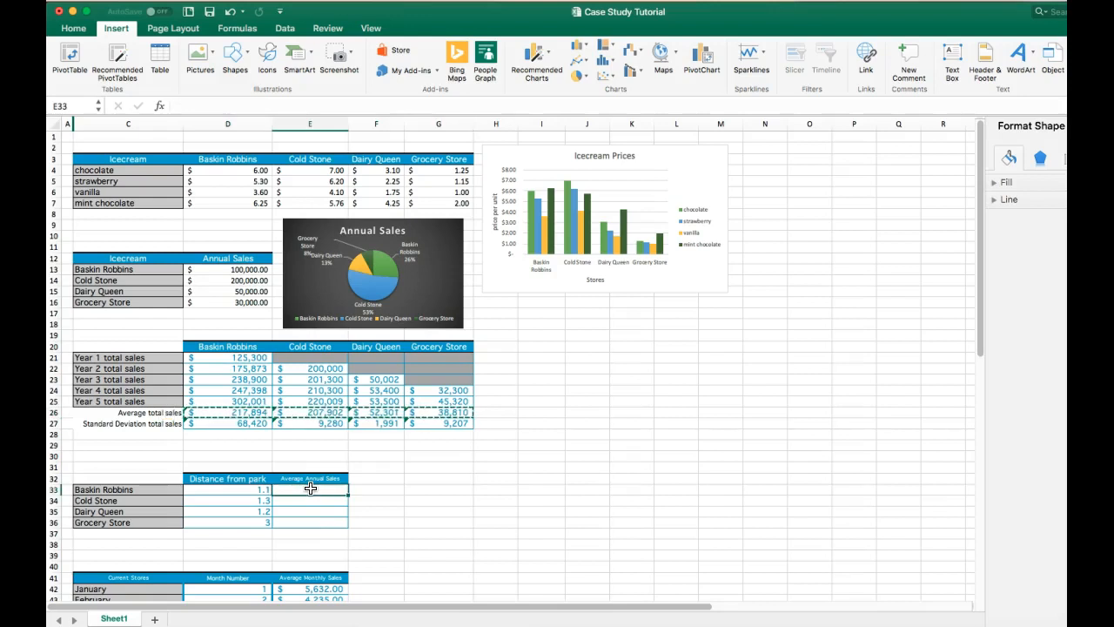
right_click(310, 488)
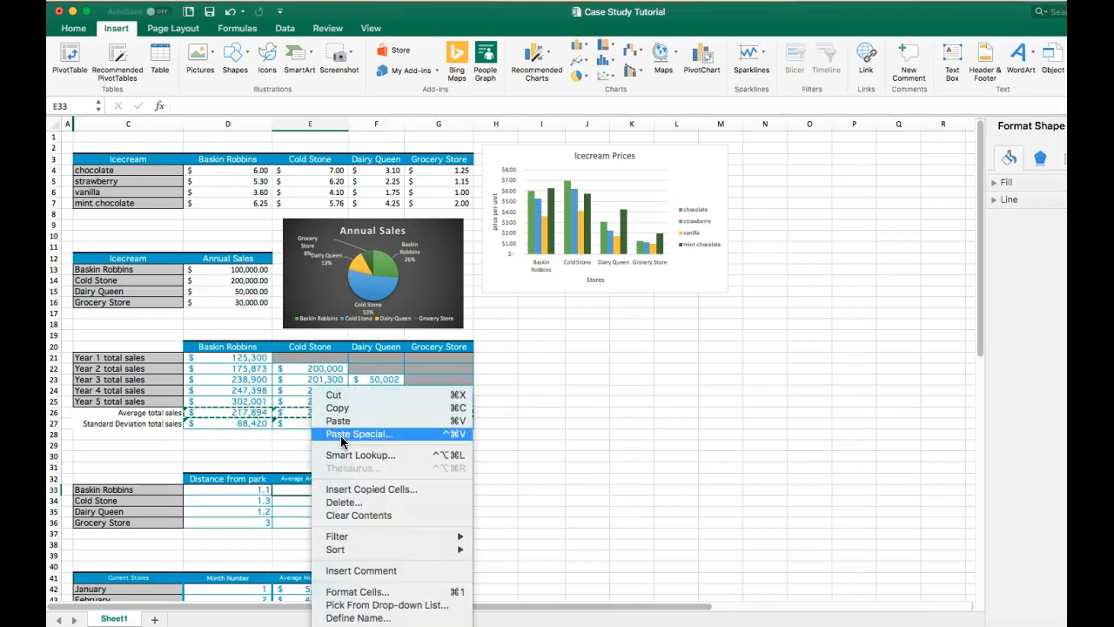
left_click(341, 435)
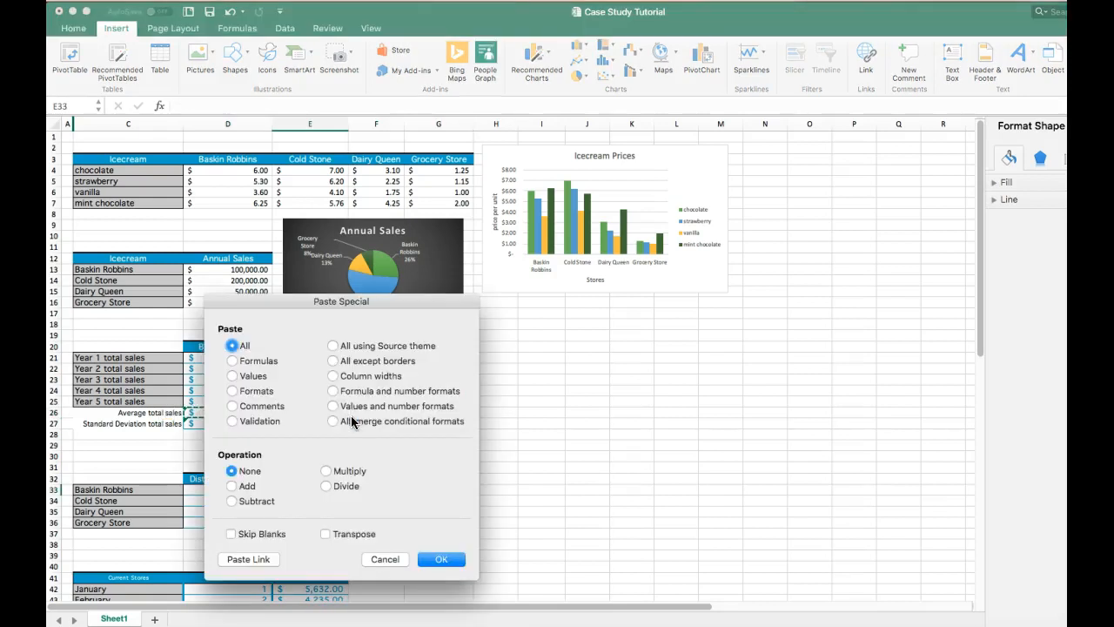
left_click(345, 533)
left_click(233, 375)
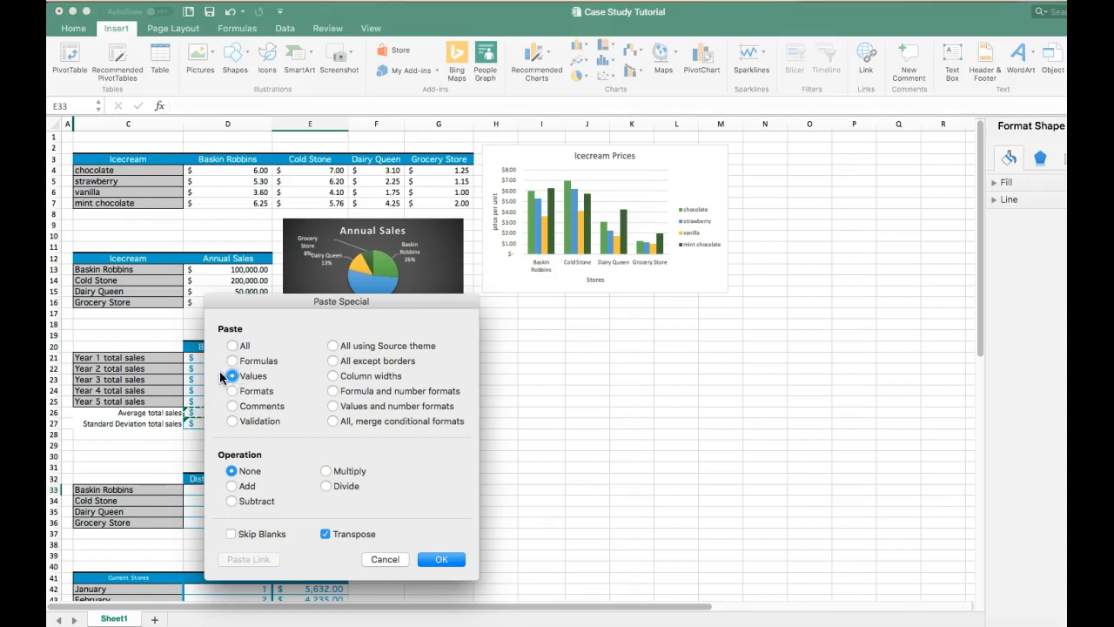
left_click(440, 557)
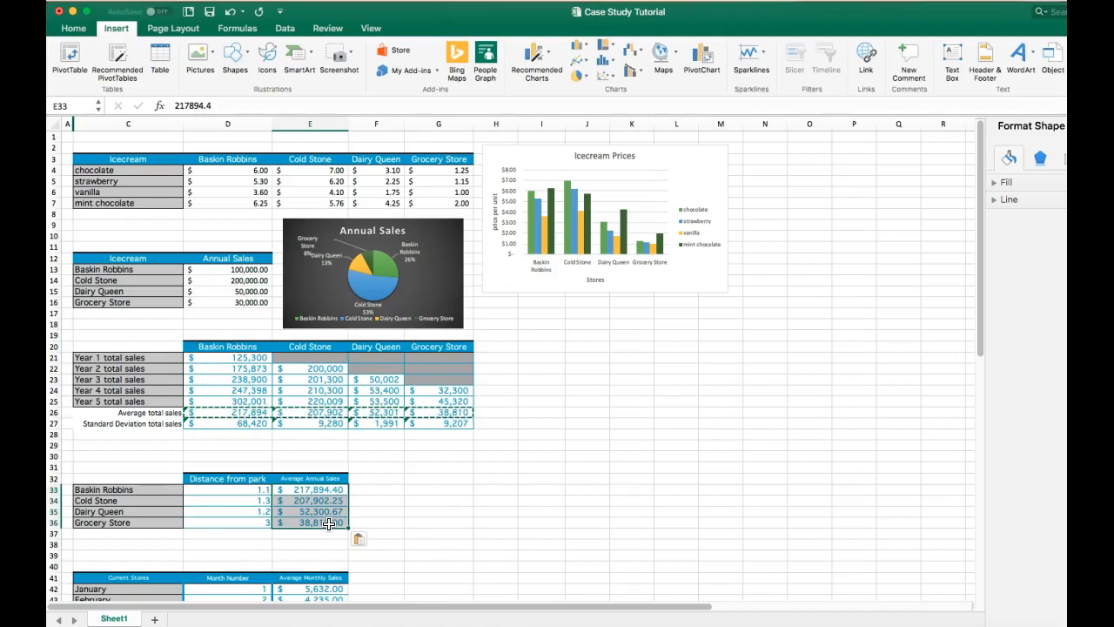
key("super+z")
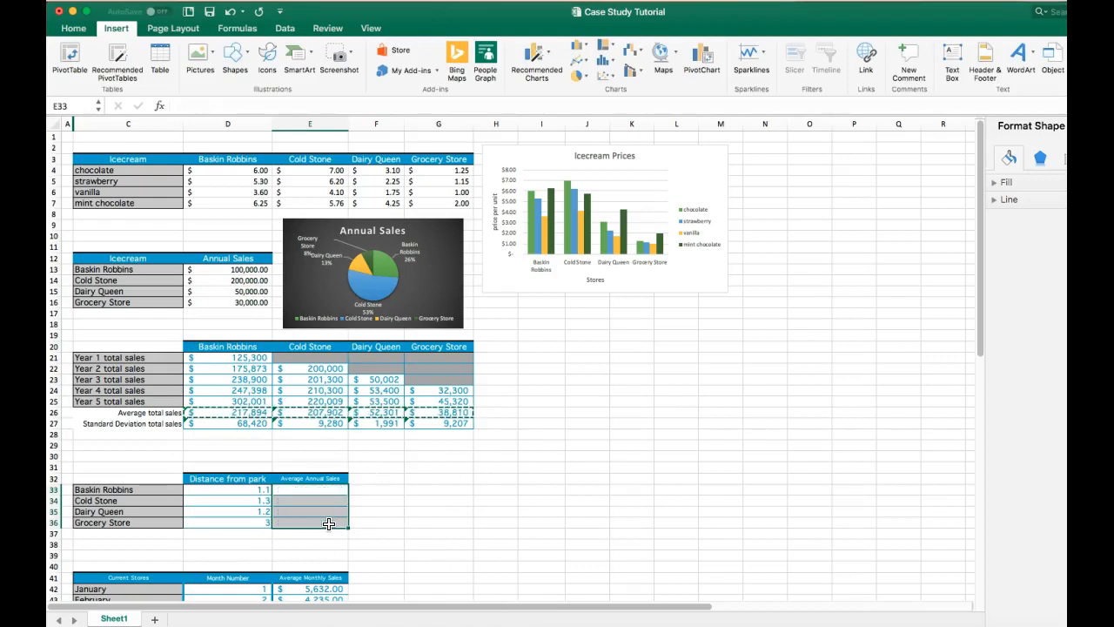
right_click(300, 413)
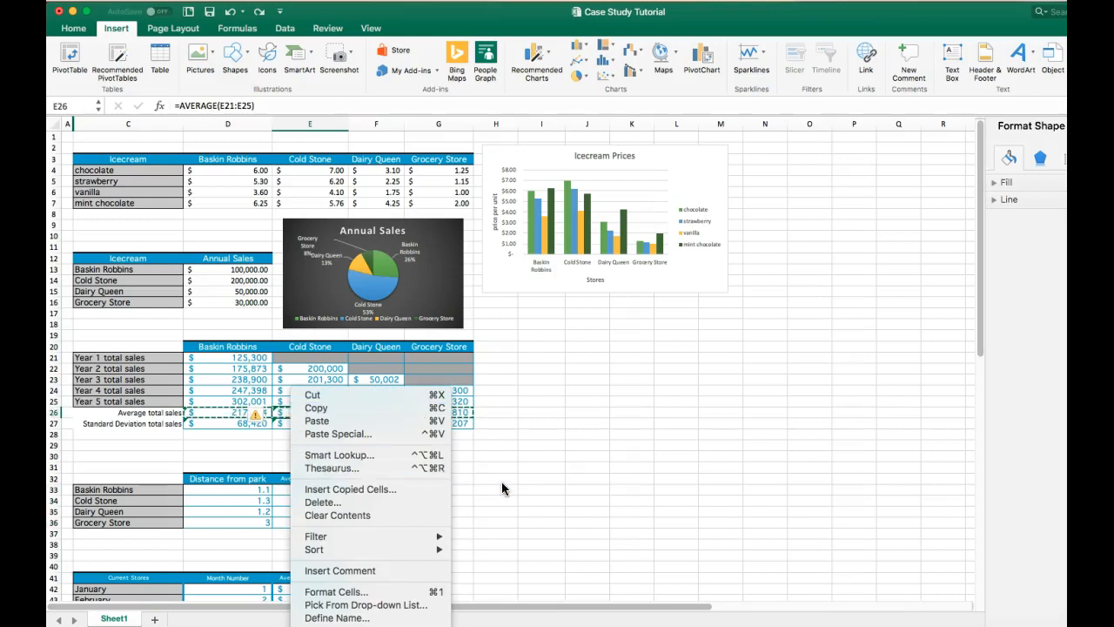
double_click(284, 490)
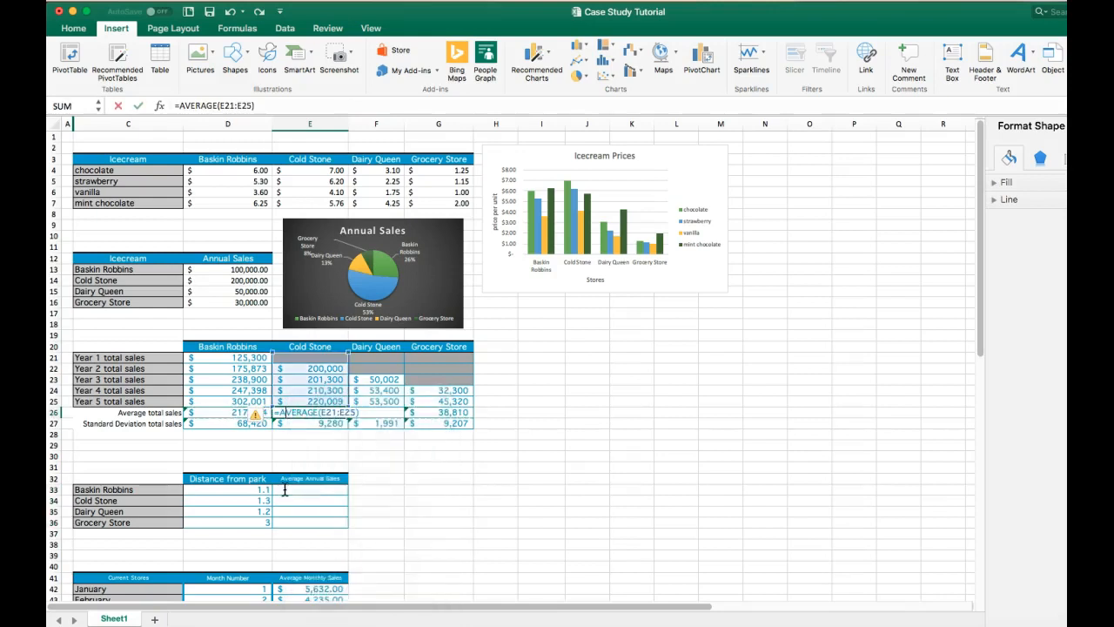
left_click(284, 490)
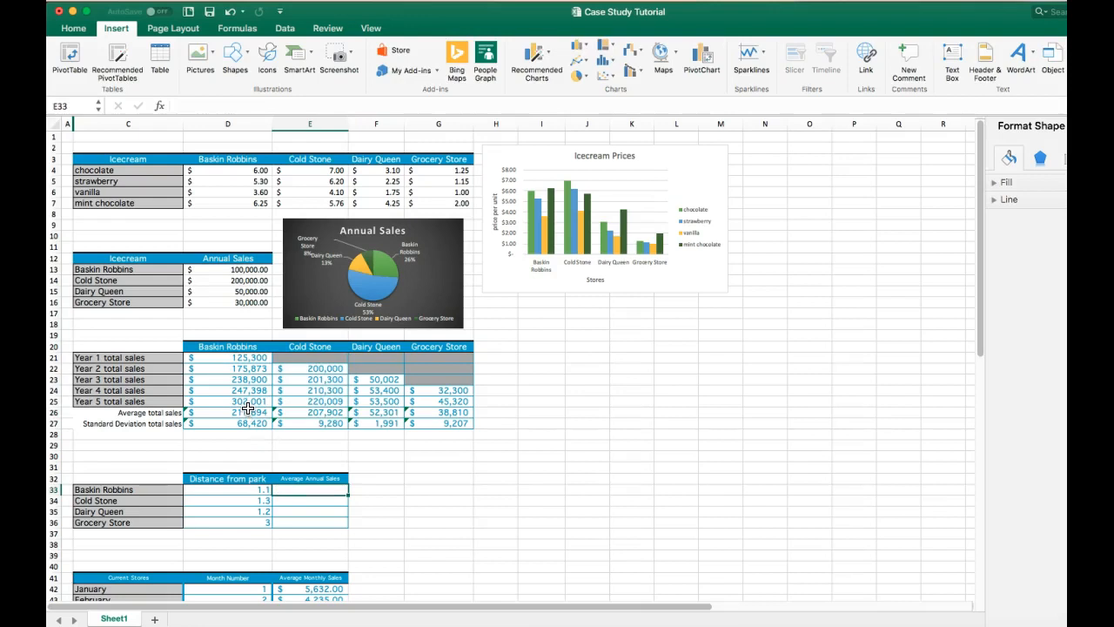
left_click_drag(247, 412, 416, 409)
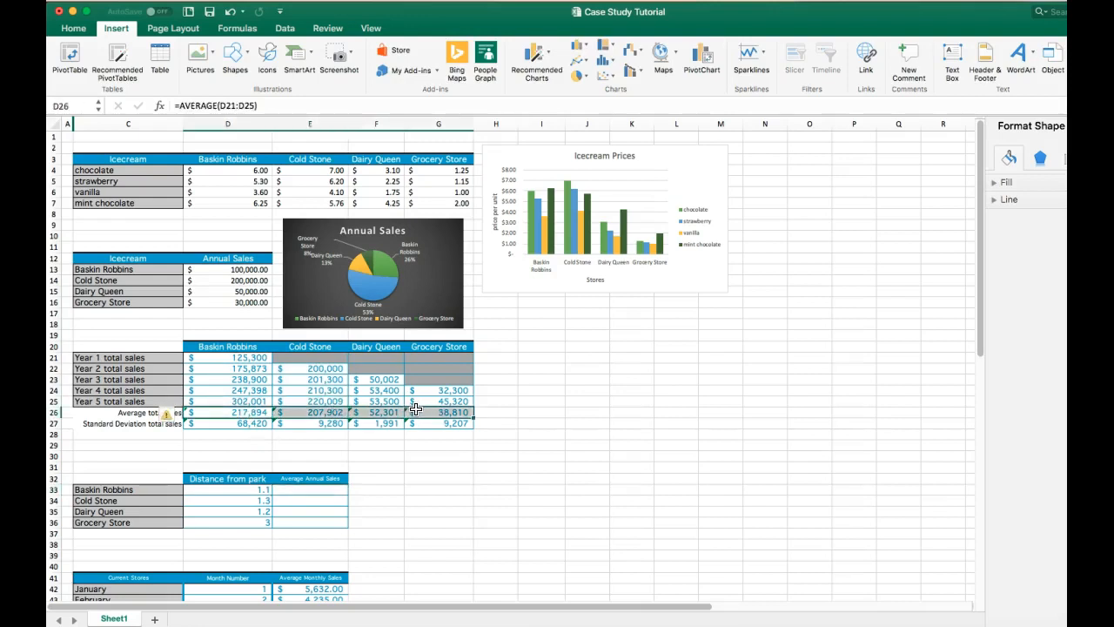
key("ctrl+c")
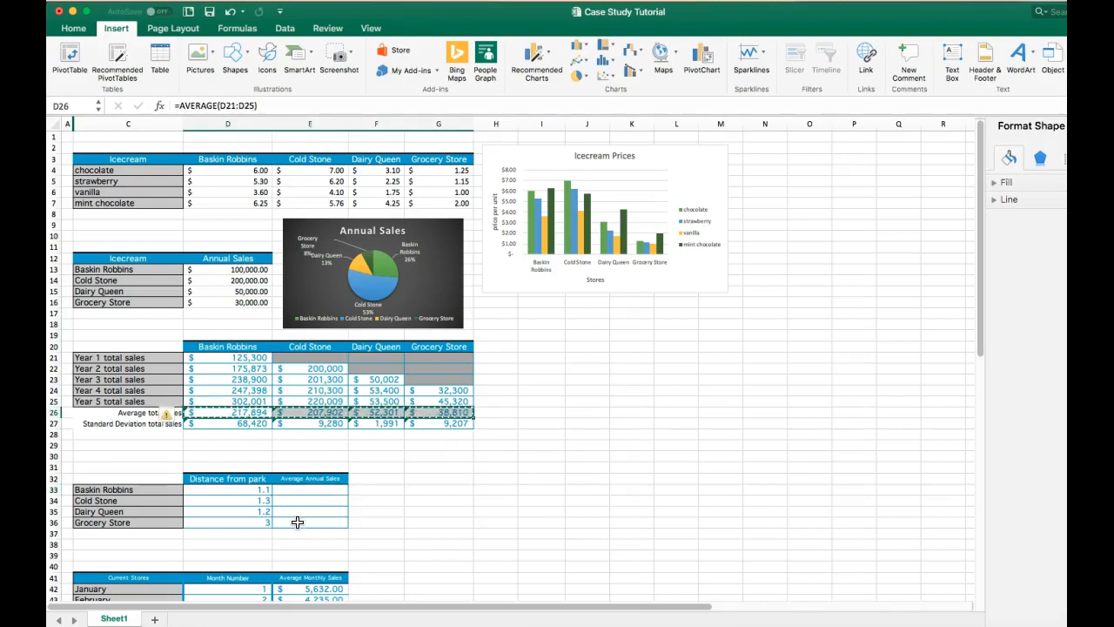
left_click(314, 492)
right_click(314, 491)
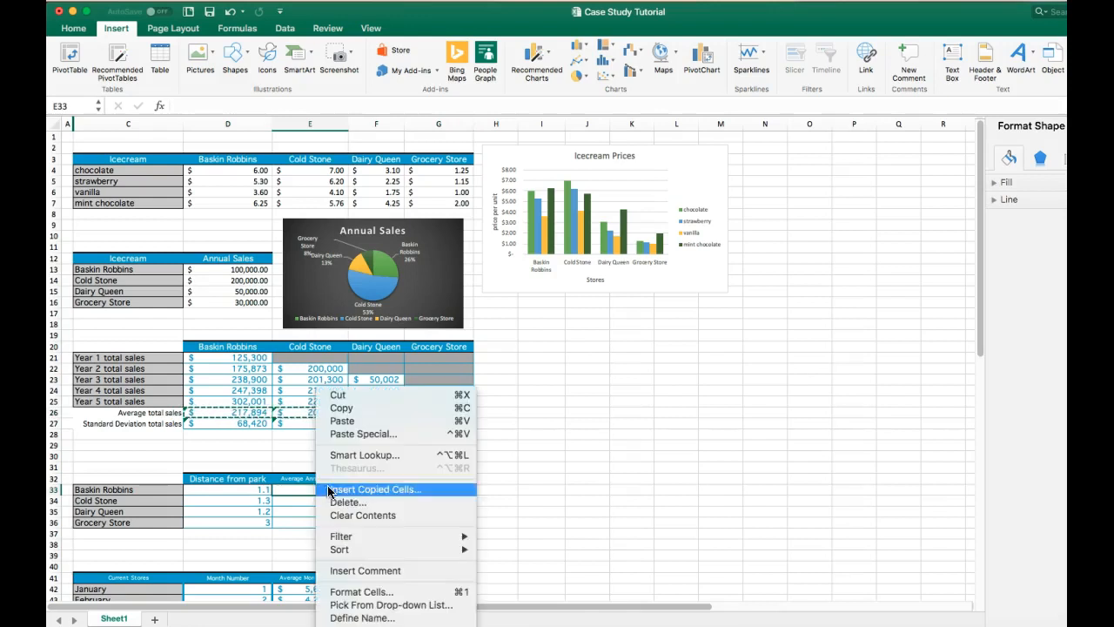
left_click(349, 438)
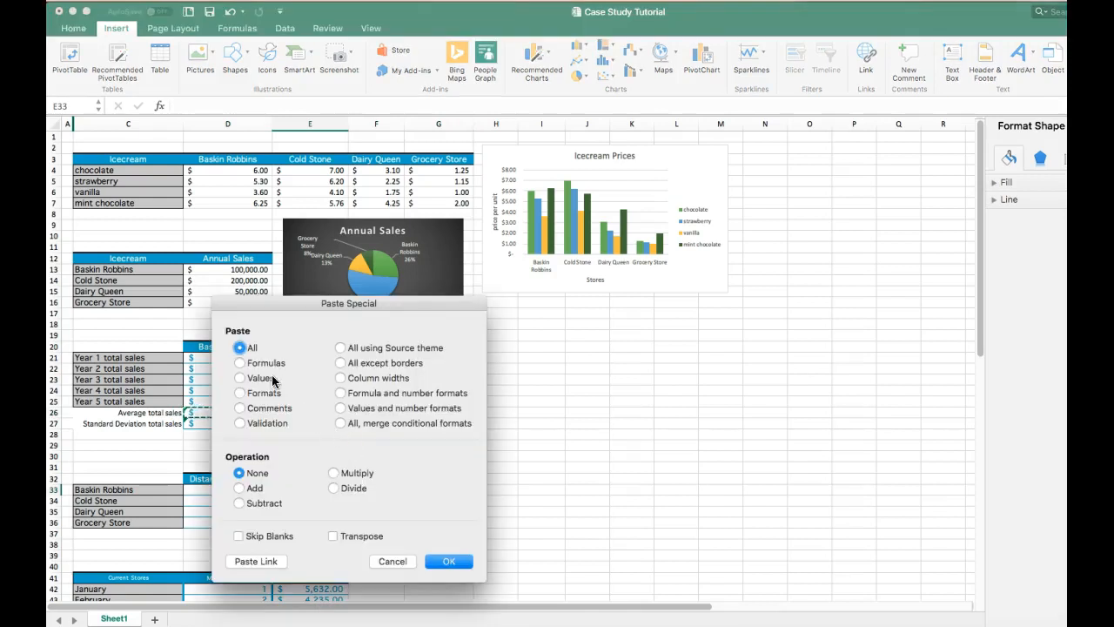
left_click(363, 538)
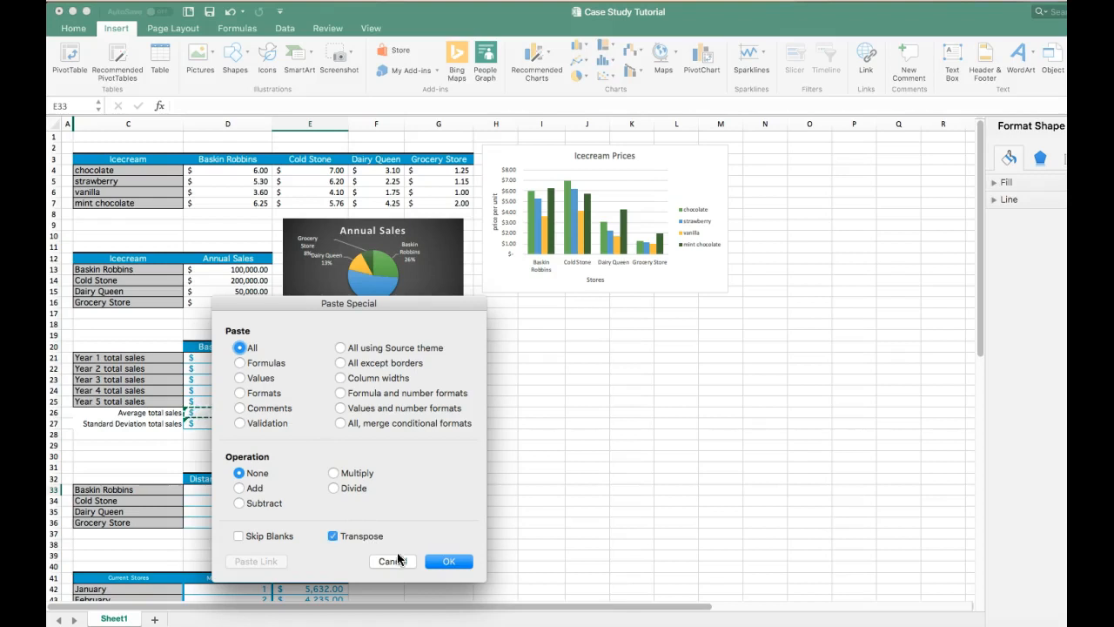
left_click(427, 561)
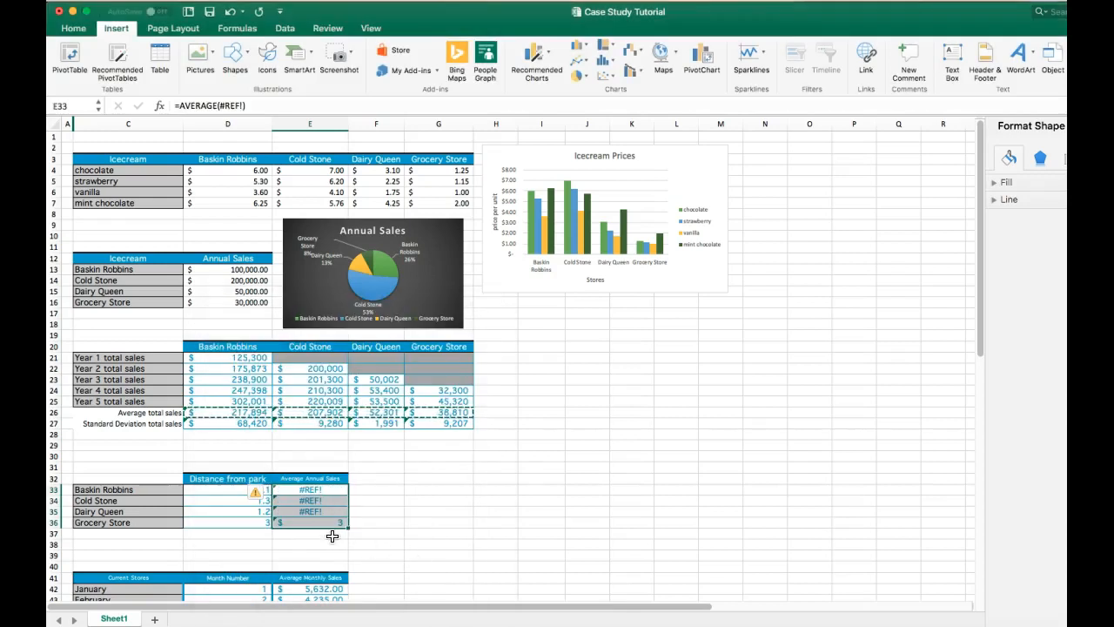
double_click(322, 492)
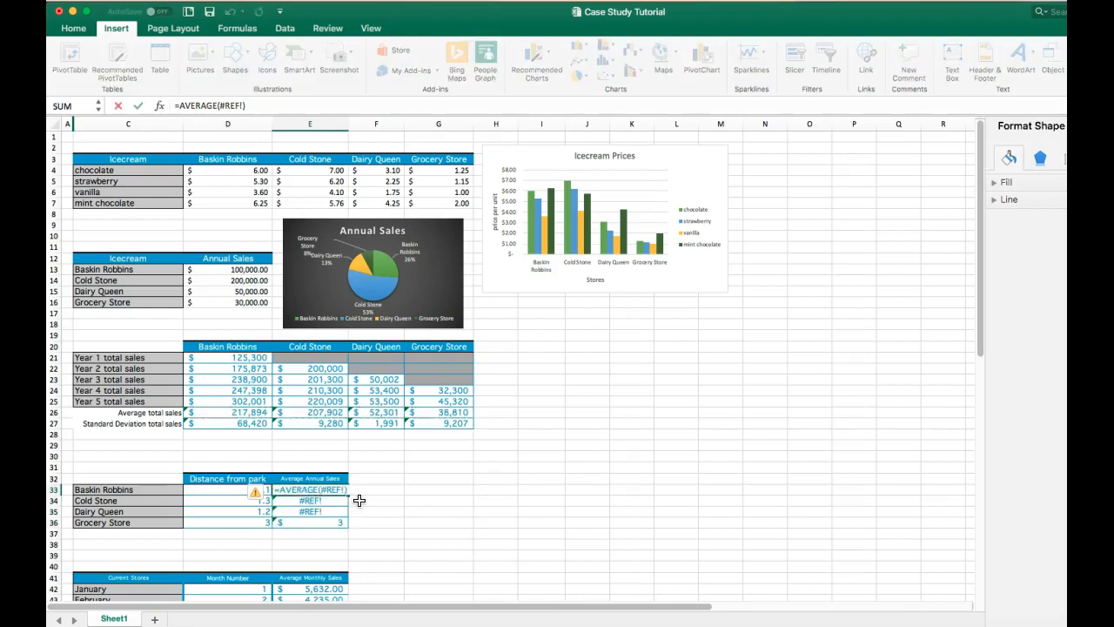
key("Return")
key("super+z")
key("super+z")
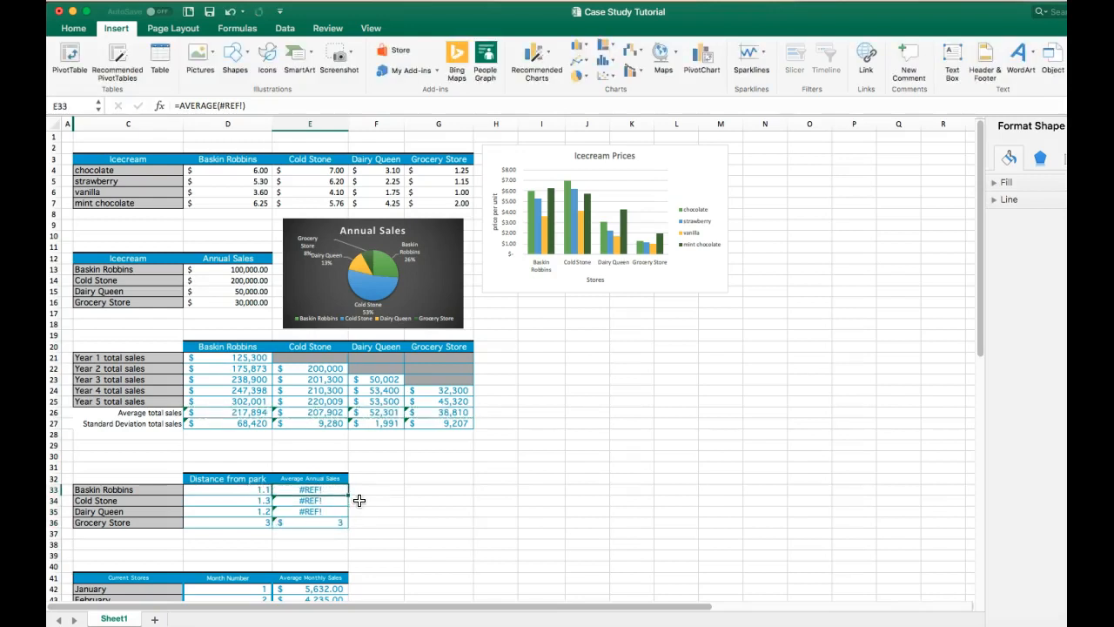
key("super+z")
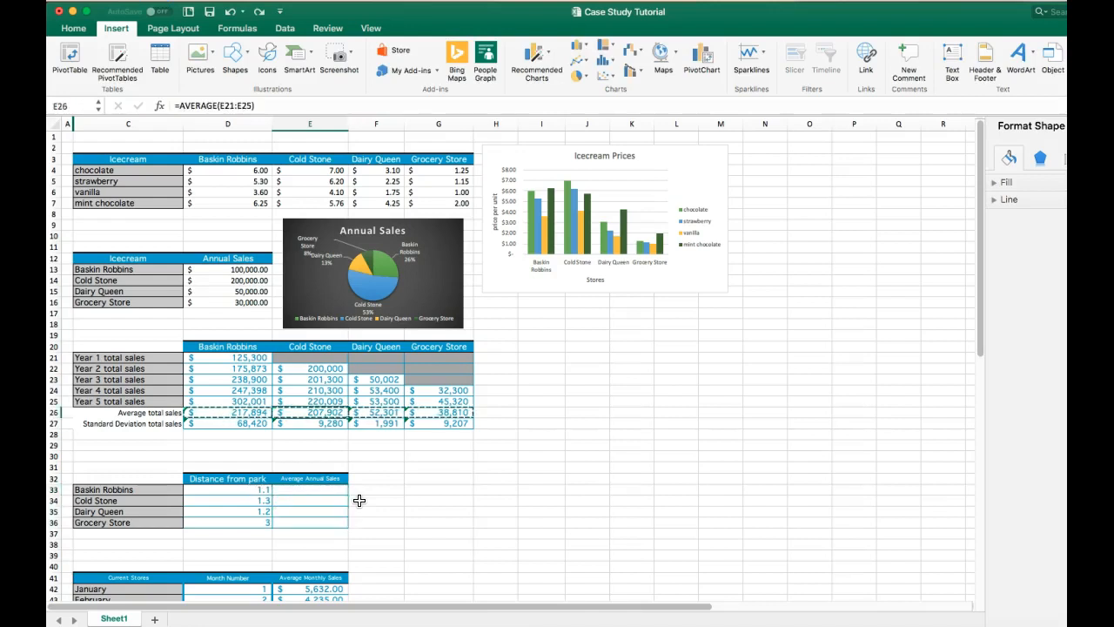
- Copy the average total sales in D26:G26 and paste them as transposed values into the Average Annual Sales cells E33:E36
left_click_drag(218, 411, 430, 411)
right_click(430, 411)
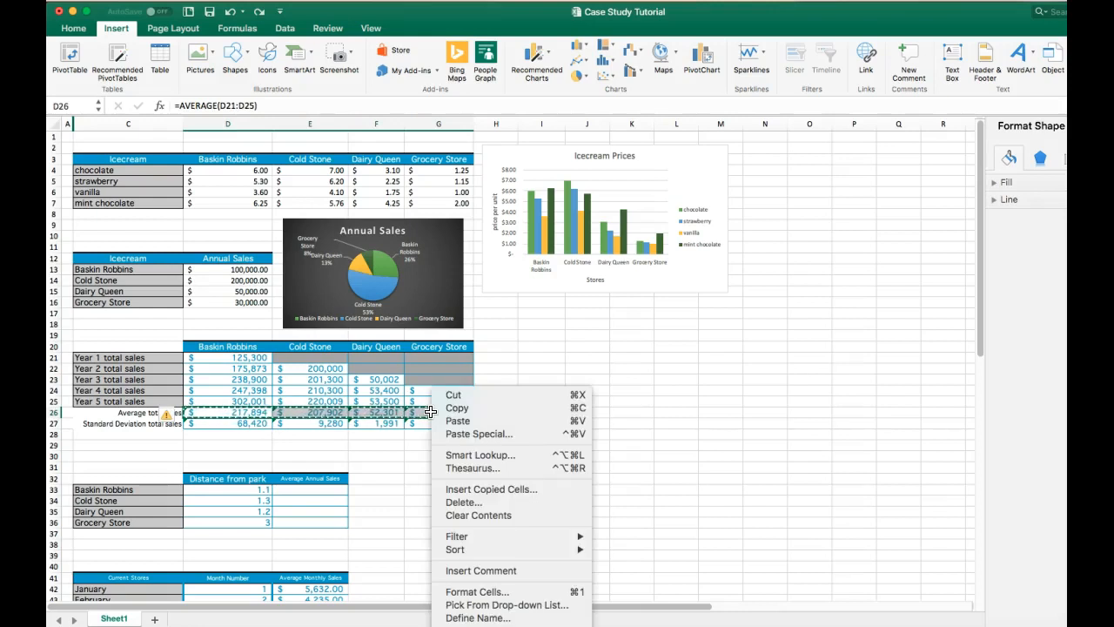
left_click(456, 408)
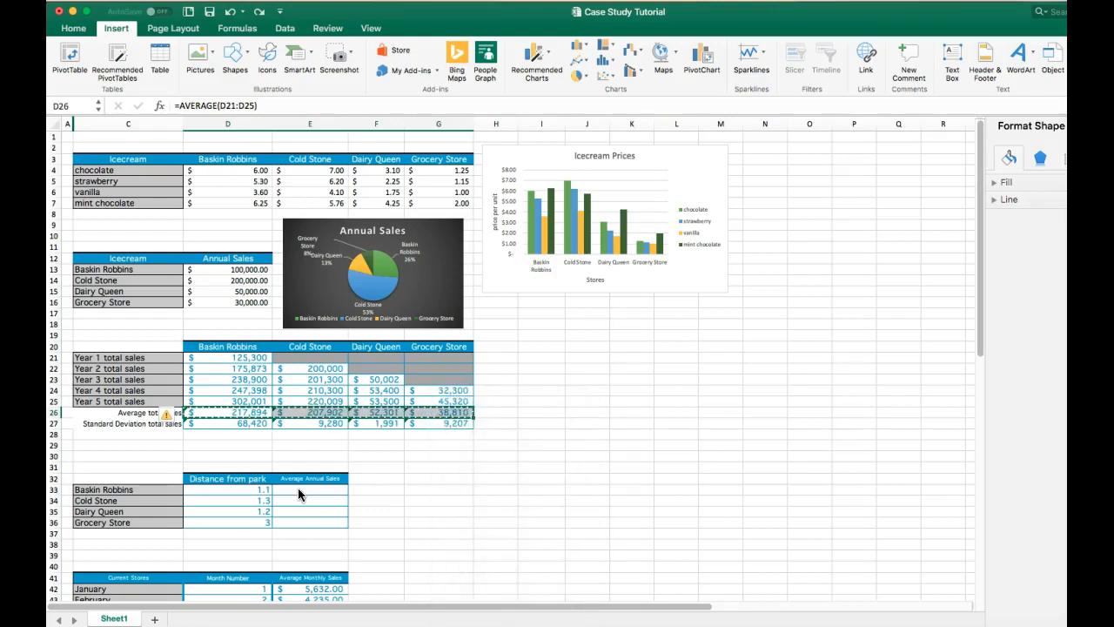
left_click(298, 490)
right_click(298, 491)
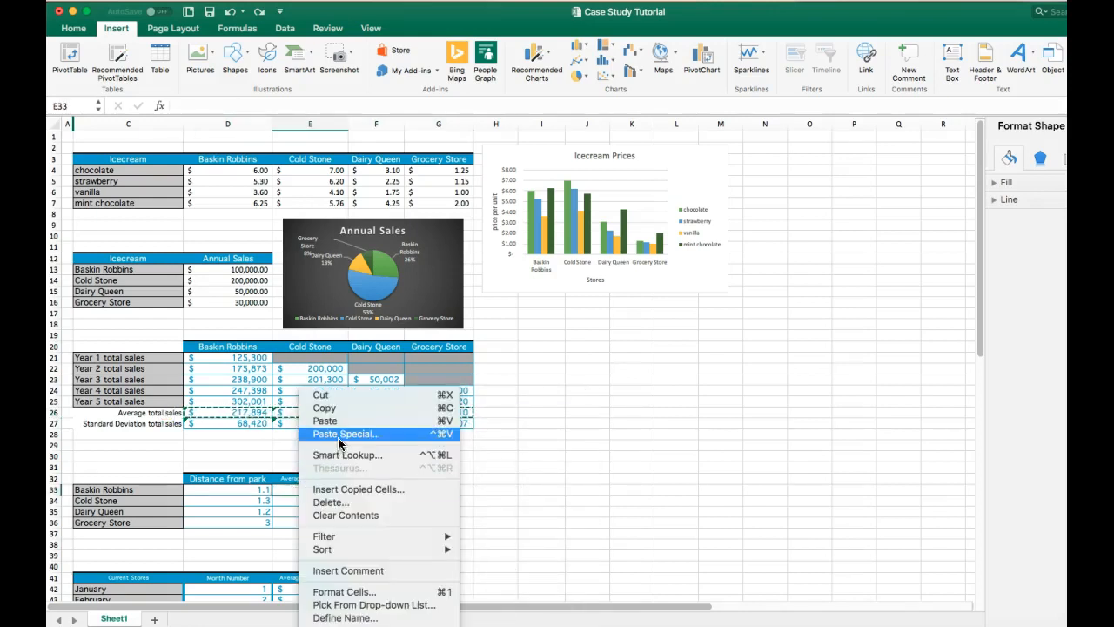
left_click(338, 439)
left_click(225, 378)
left_click(337, 535)
left_click(440, 558)
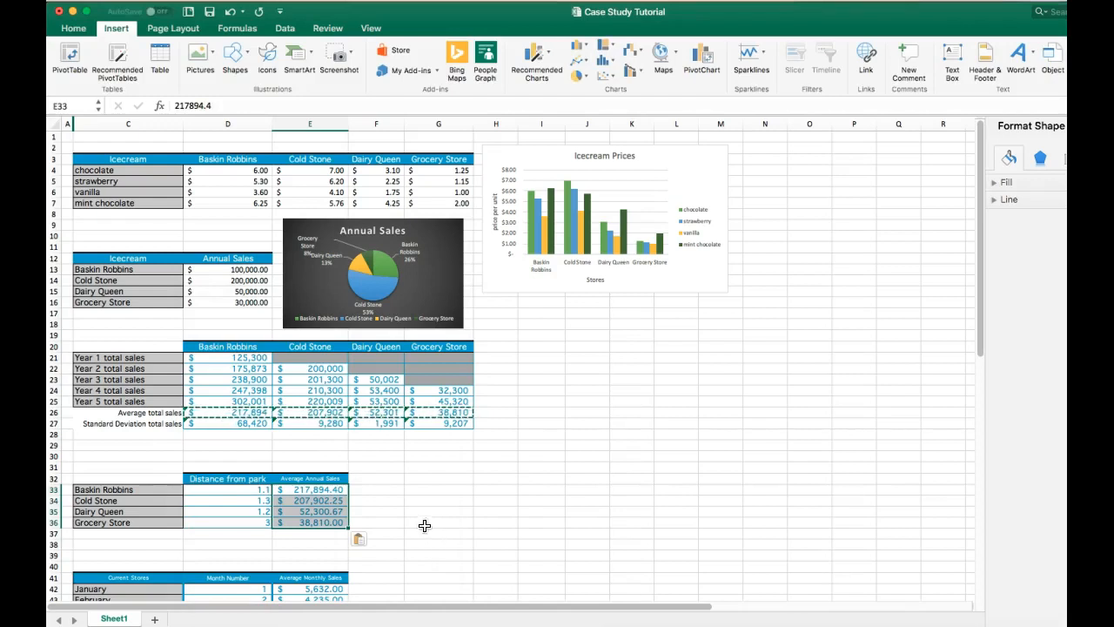
left_click(388, 512)
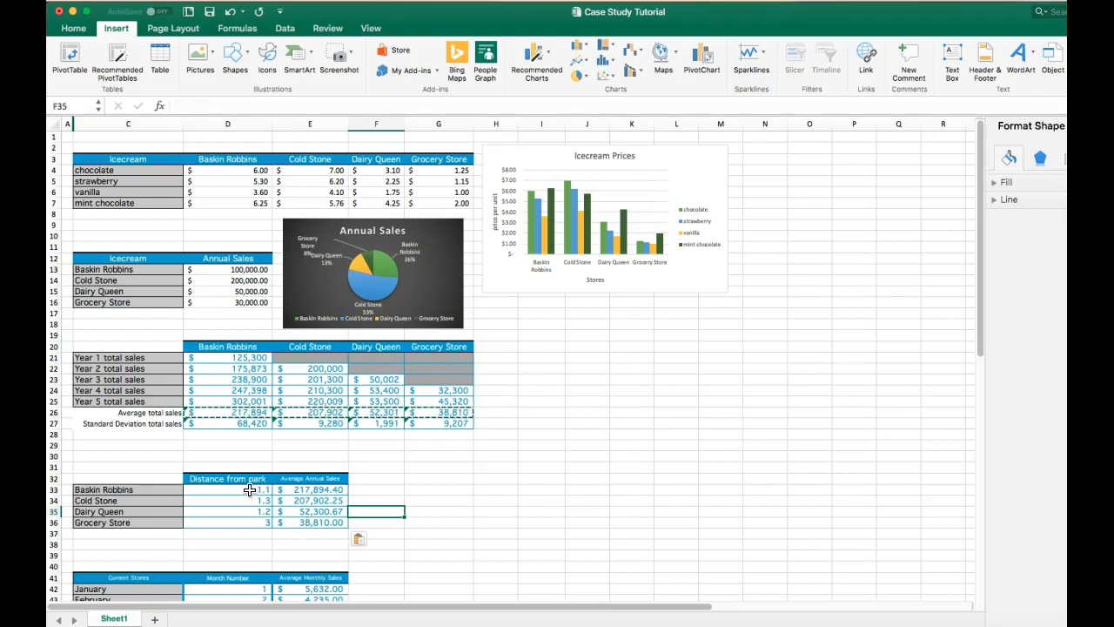
- Insert a scatter chart of distance from park against average annual sales from the D32:E36 table
left_click_drag(240, 480, 303, 522)
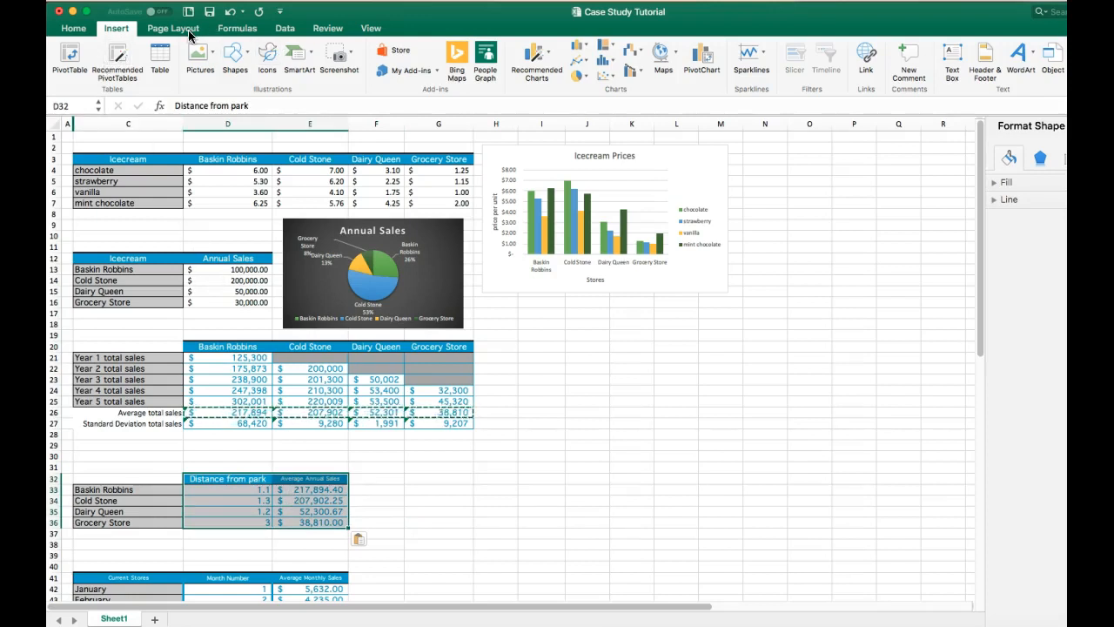
left_click(606, 76)
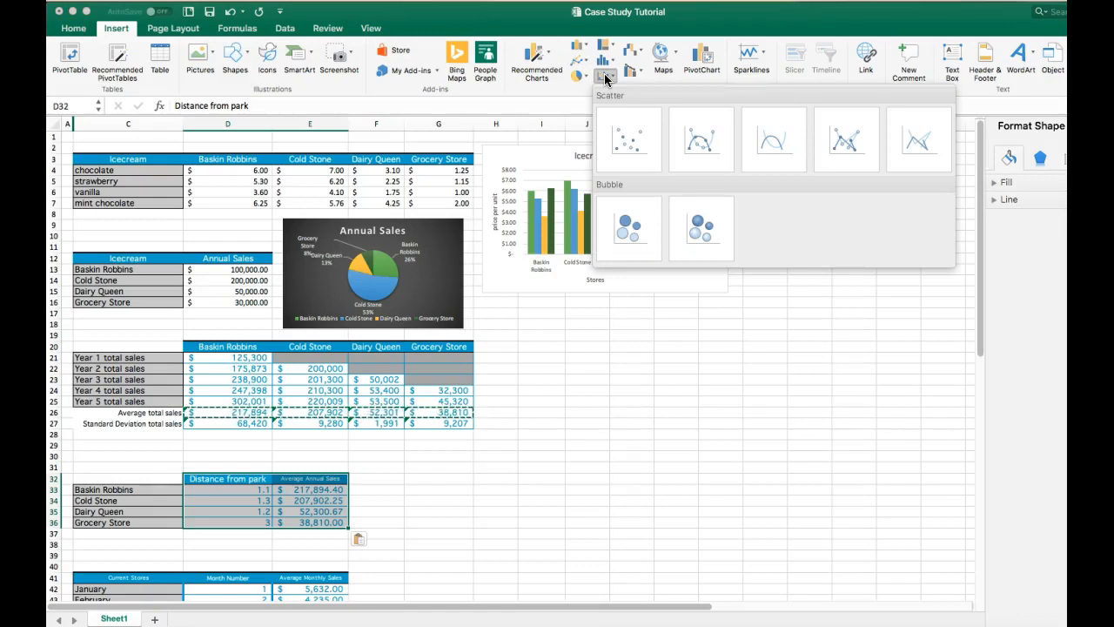
left_click(639, 146)
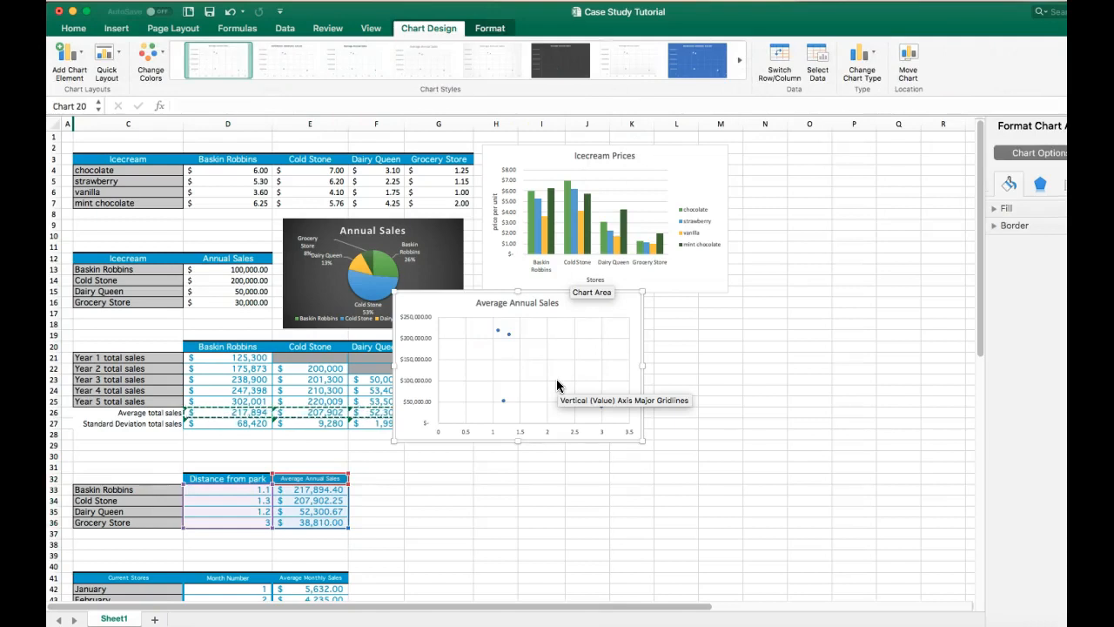
mouse_move(601, 406)
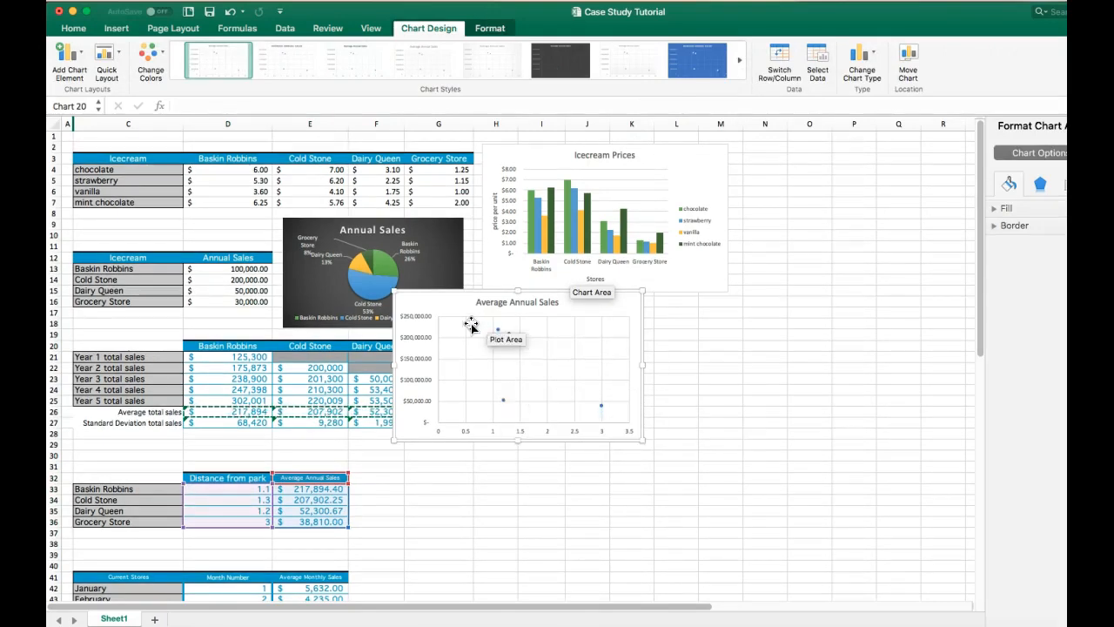
- Add primary horizontal and primary vertical axis titles to the Average Annual Sales scatter chart
left_click(82, 54)
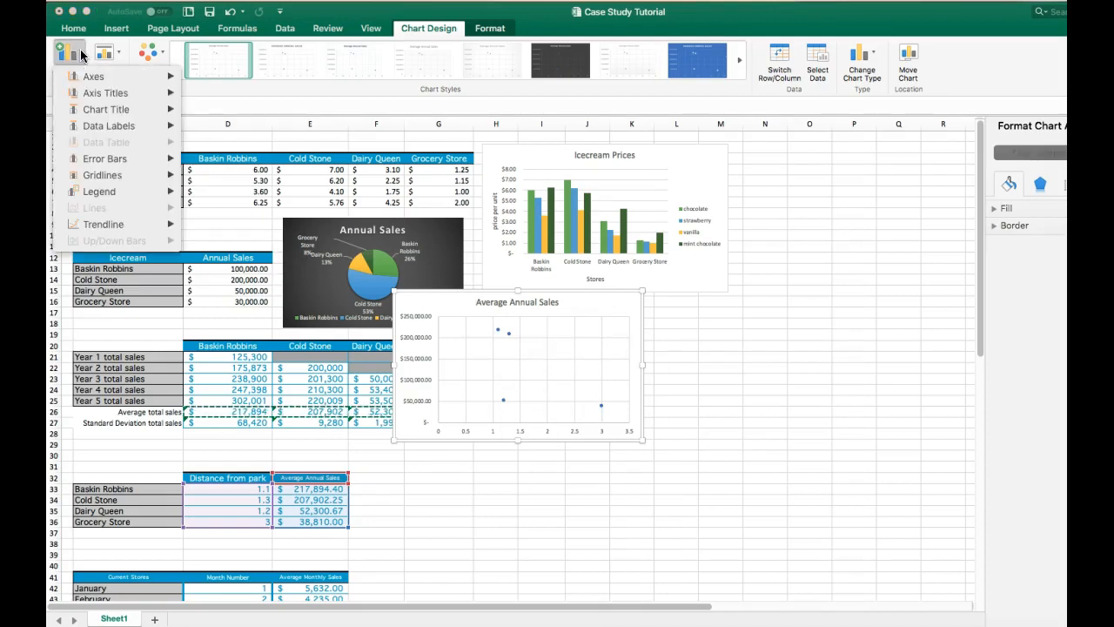
mouse_move(99, 93)
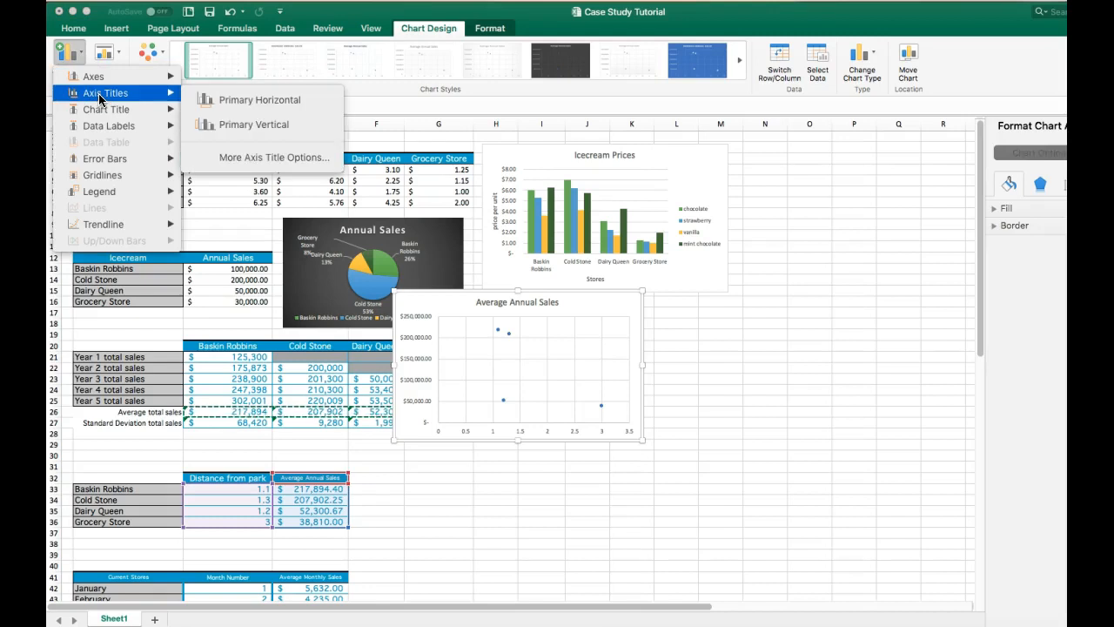
left_click(232, 103)
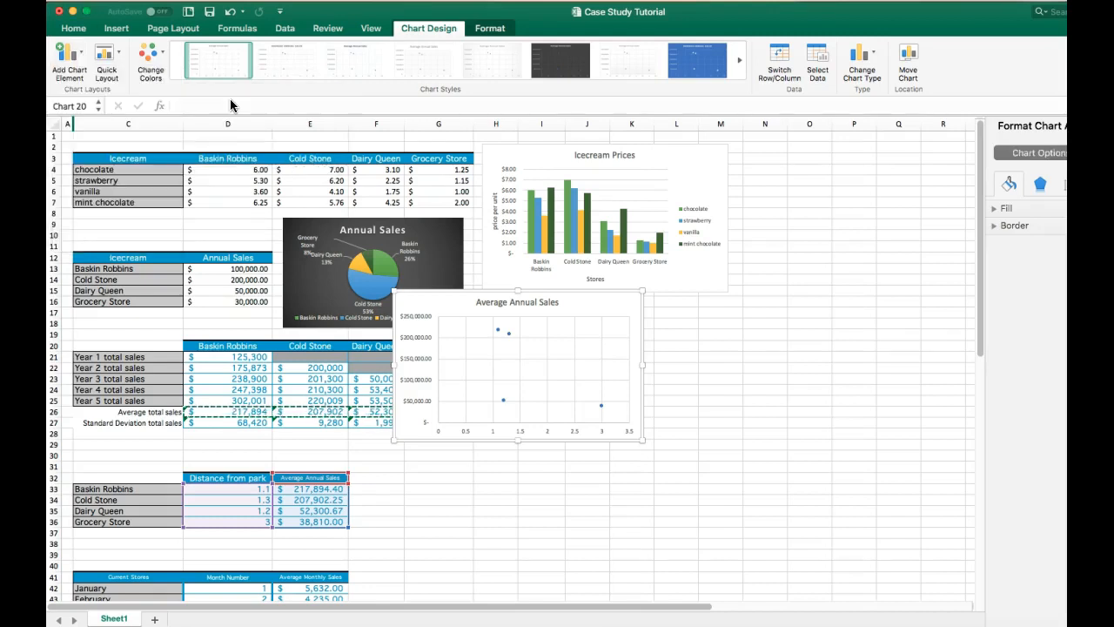
left_click(77, 57)
mouse_move(102, 93)
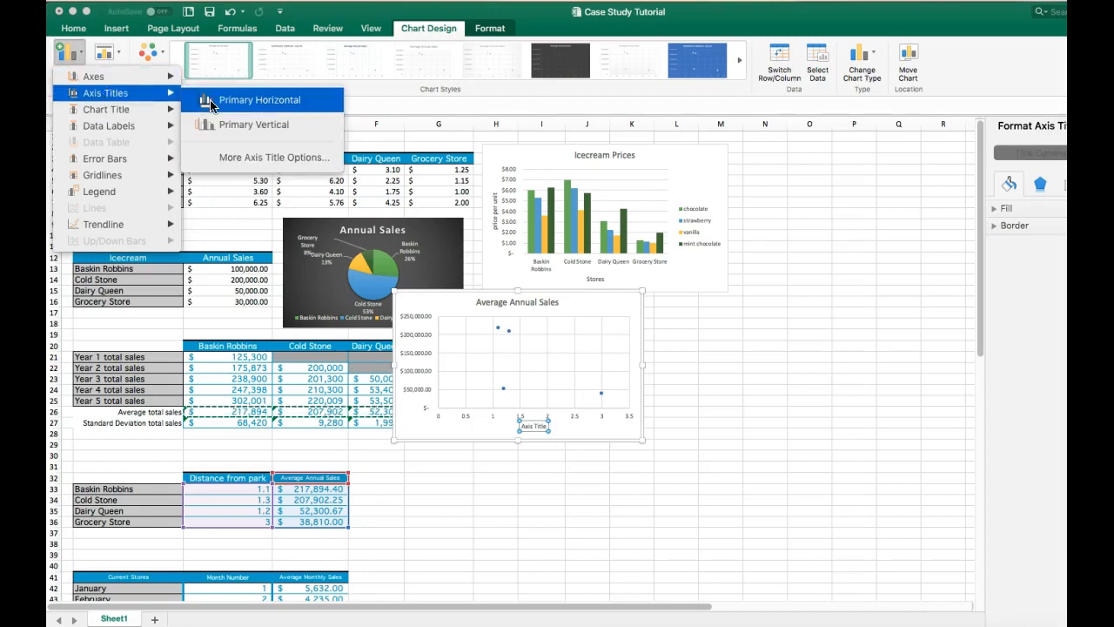
left_click(248, 125)
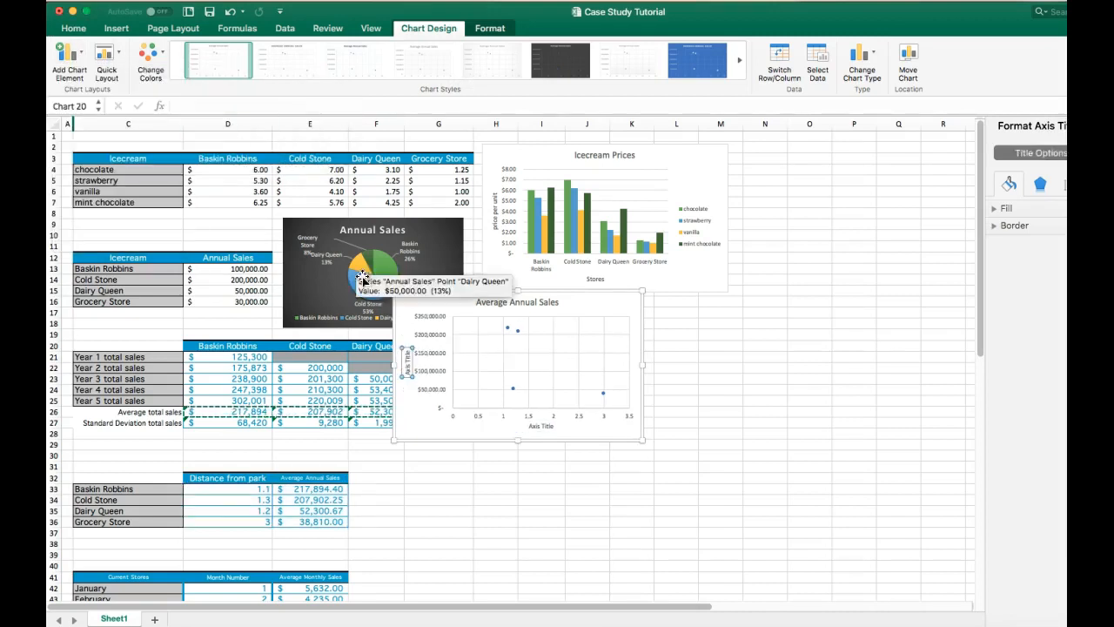
- Title the scatter chart's horizontal axis "Distance from Park"
left_click(549, 425)
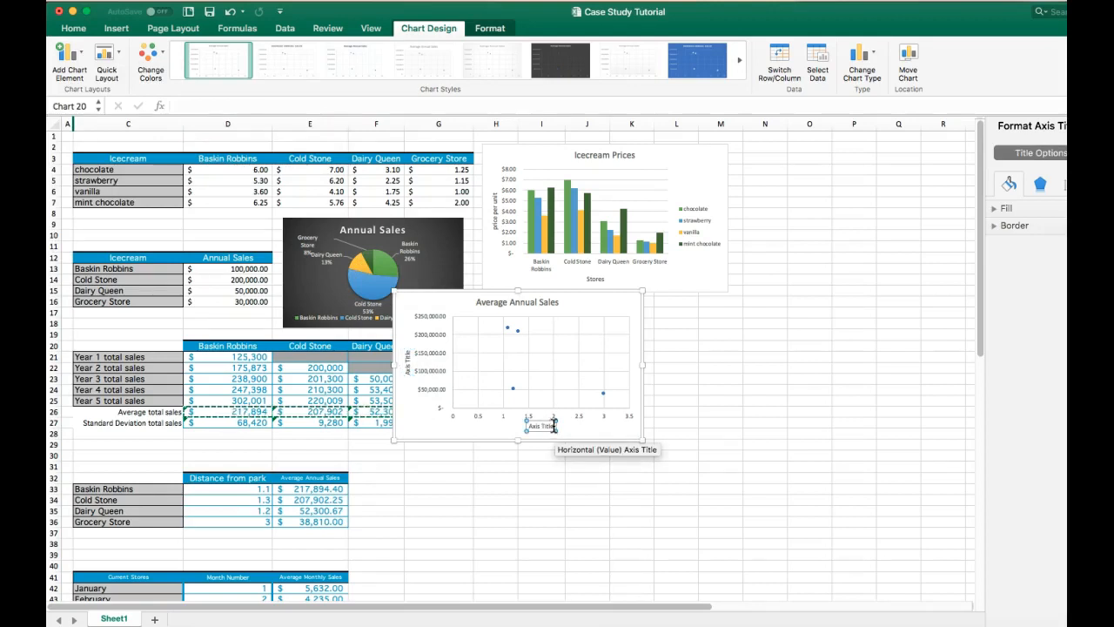
left_click_drag(553, 425, 527, 426)
type("Distance from Park")
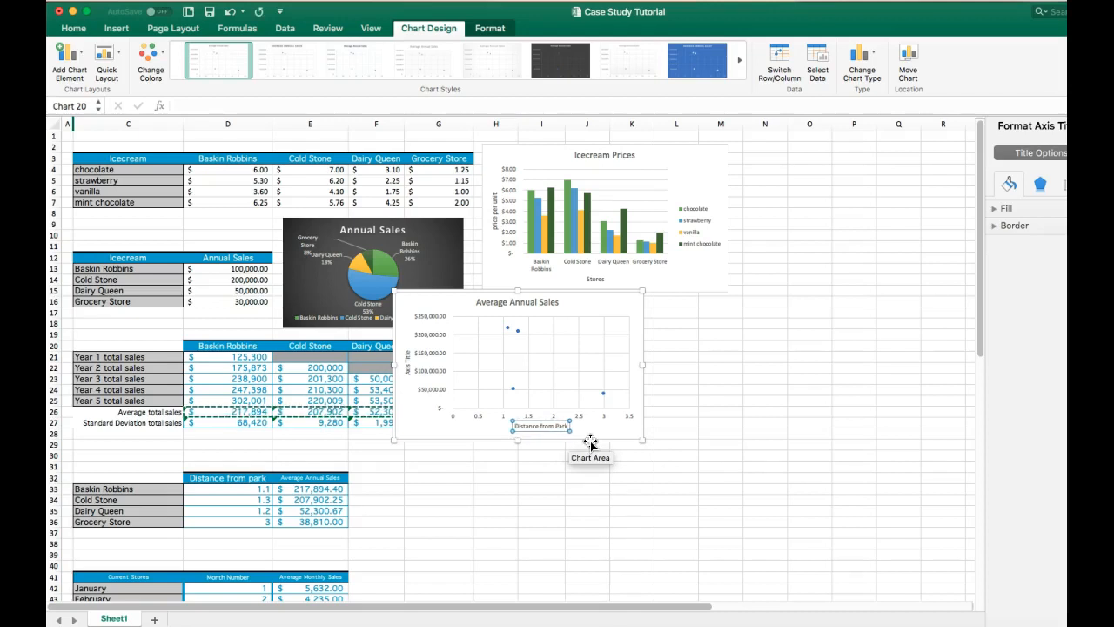
- Move the Average Annual Sales scatter chart down beside the distance from park table
left_click(543, 304)
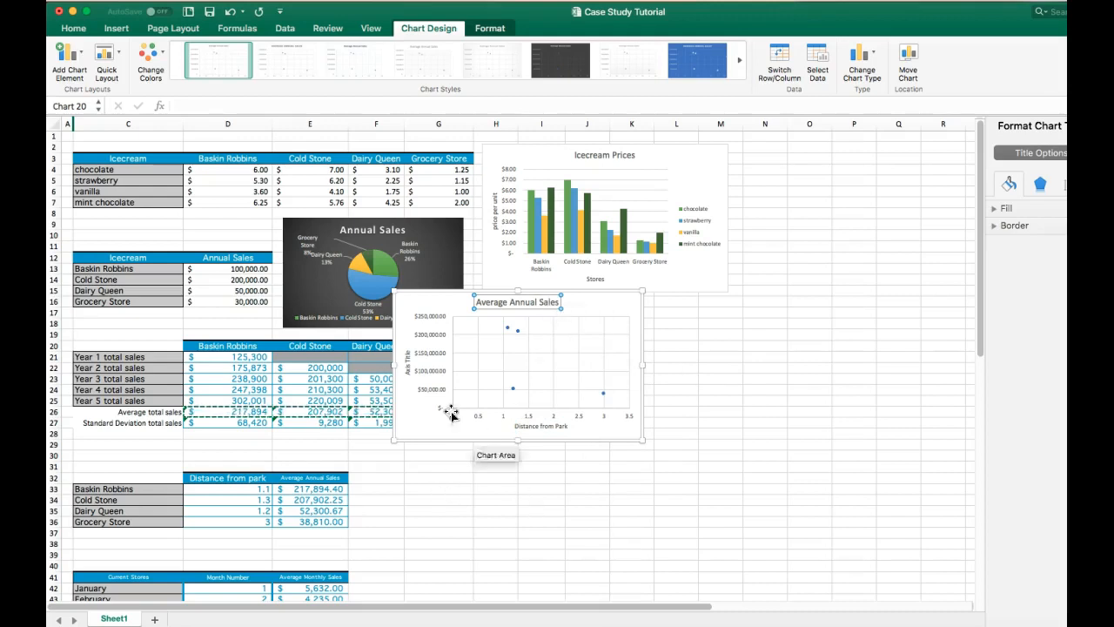
left_click_drag(615, 301, 579, 448)
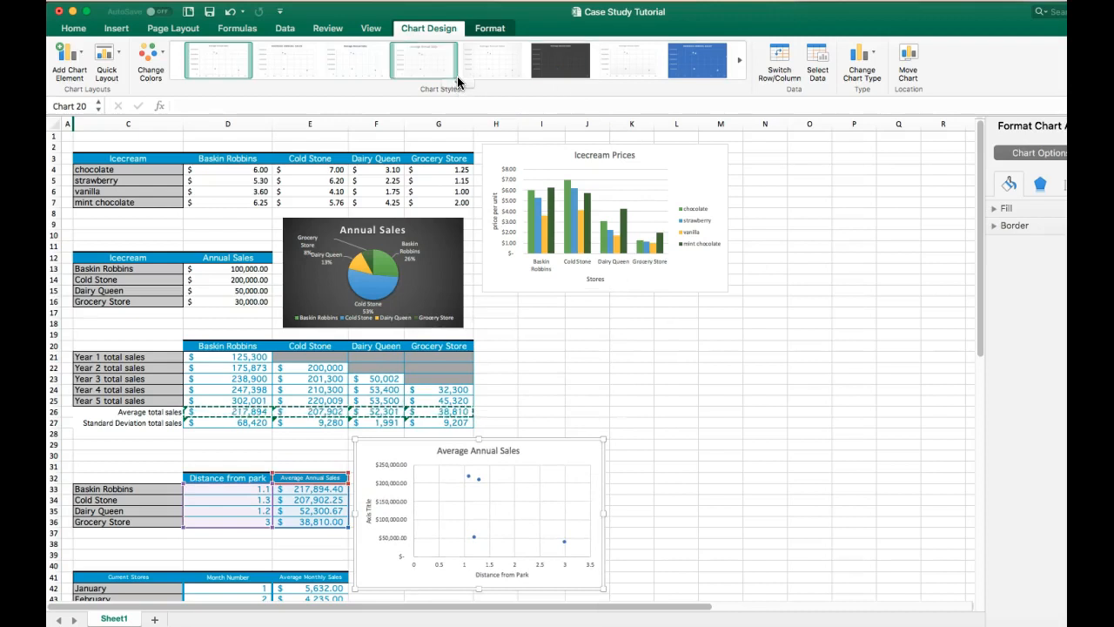
left_click(457, 82)
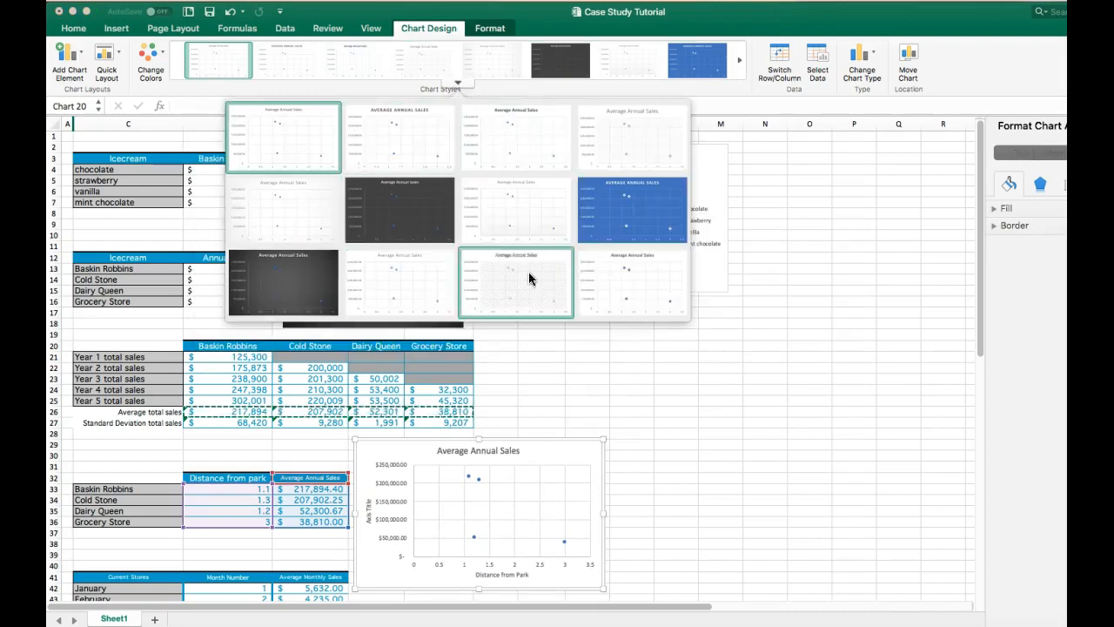
left_click(455, 80)
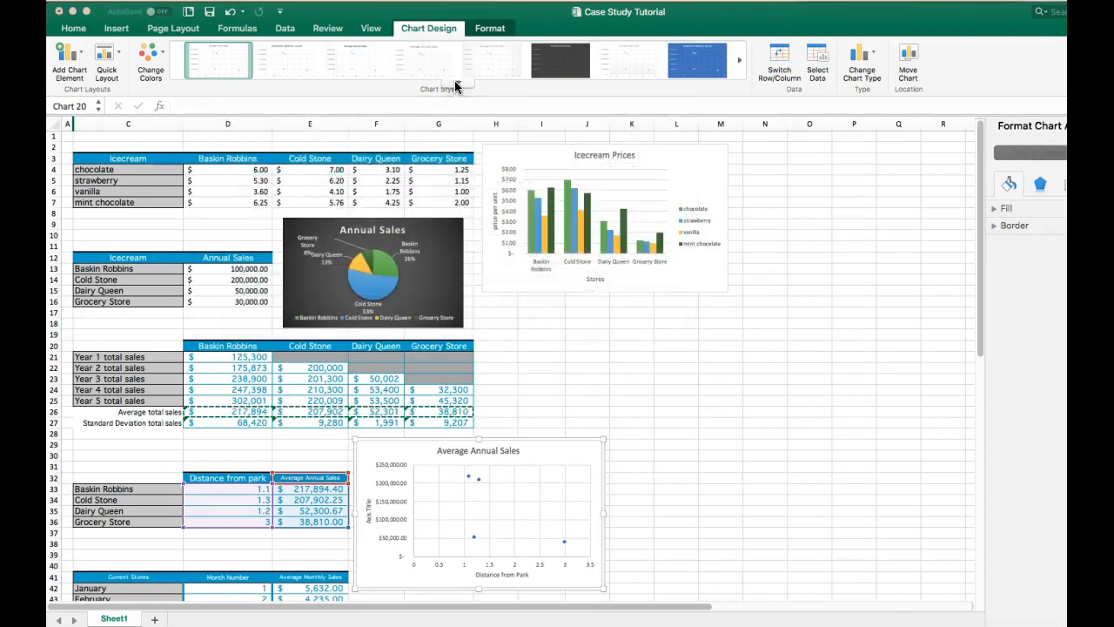
- Insert a line chart with markers of the months and Average Monthly Sales in C41:C53 and E41:E53, placing and widening it below the scatter chart
scroll(648, 389, "down", 3)
scroll(648, 389, "down", 2)
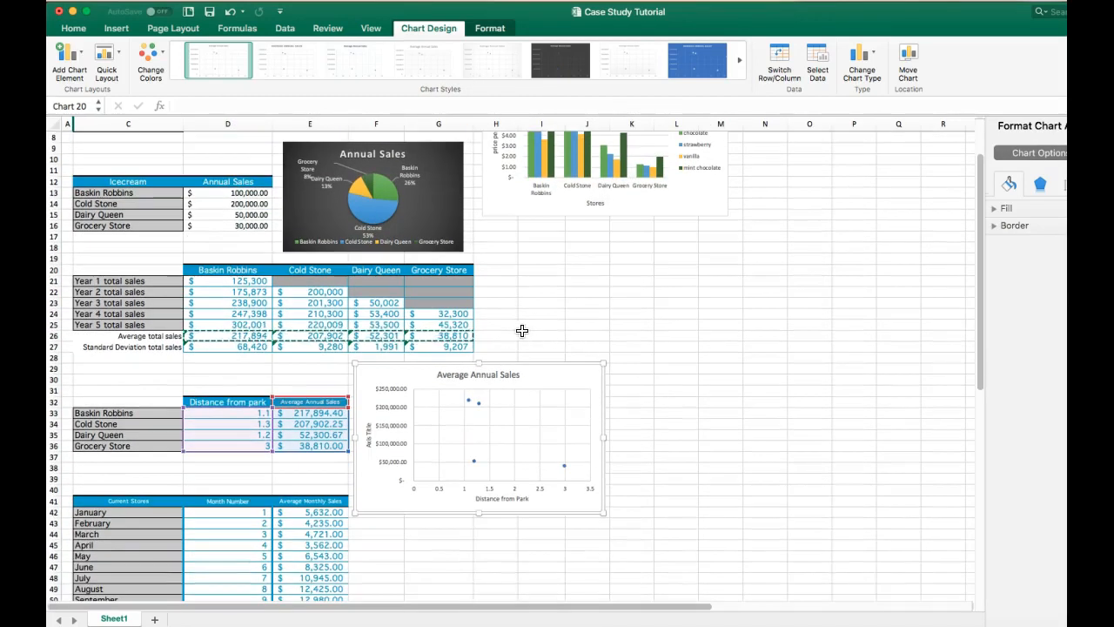
double_click(501, 336)
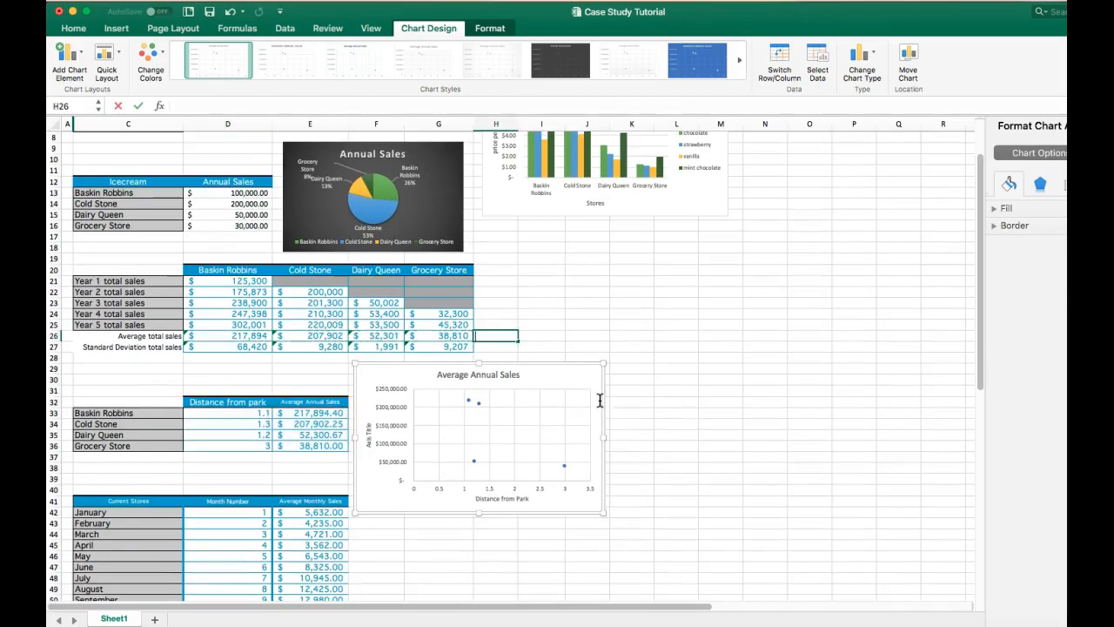
scroll(599, 400, "down", 5)
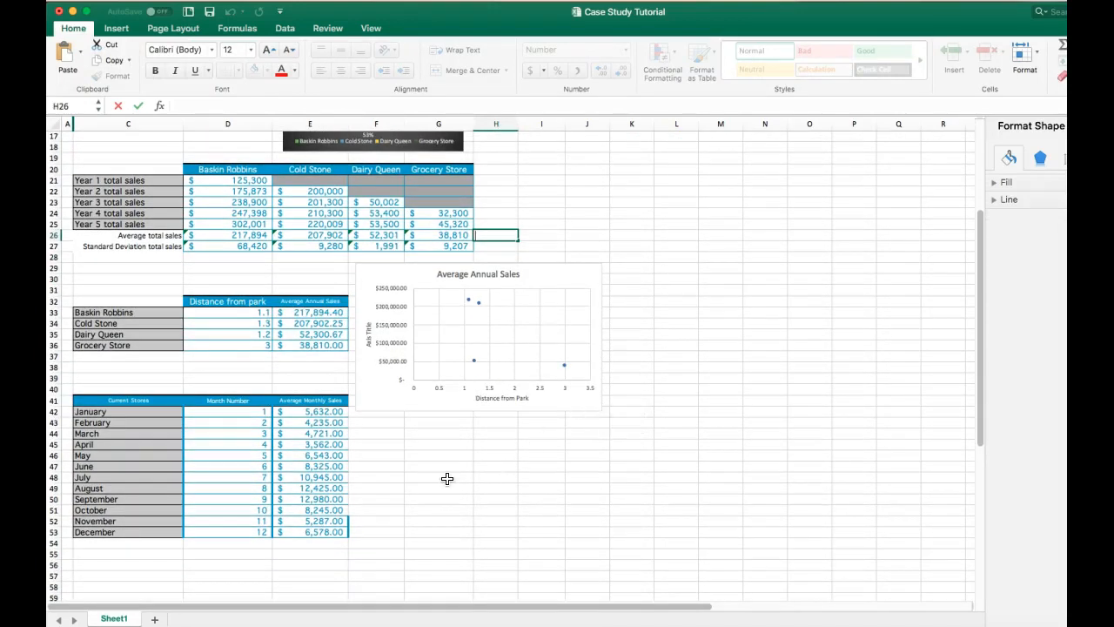
scroll(445, 478, "down", 2)
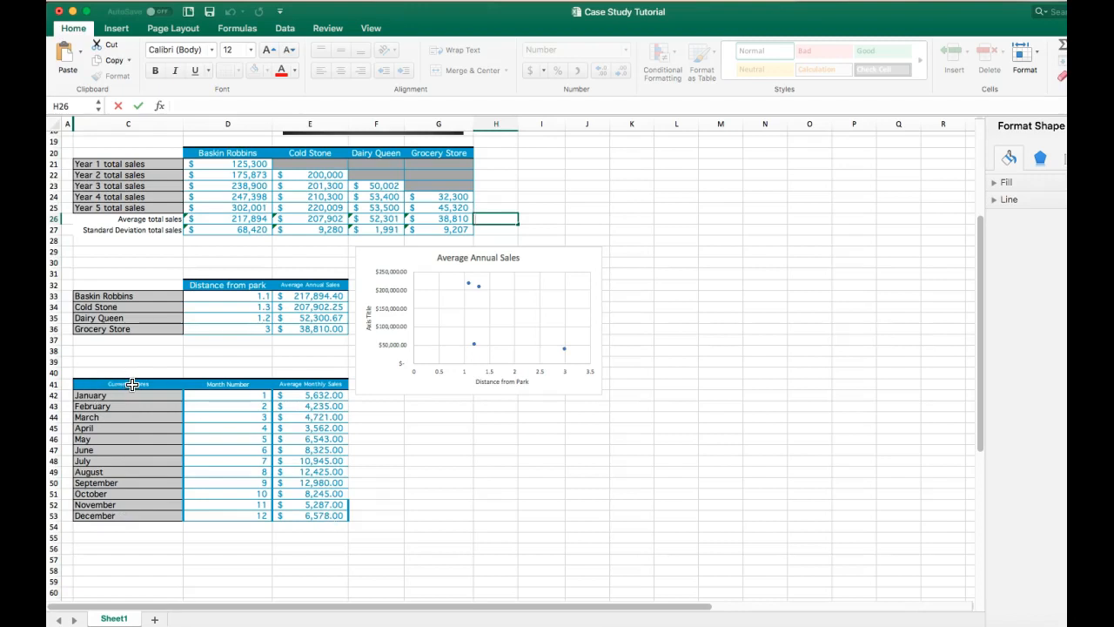
left_click_drag(131, 383, 105, 516)
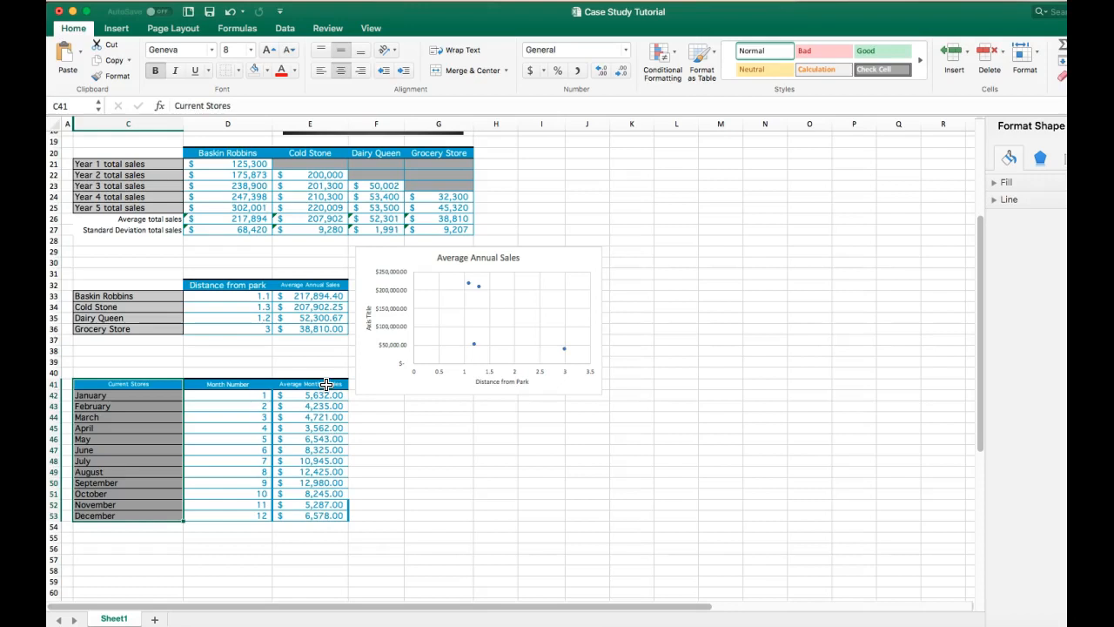
left_click_drag(326, 384, 315, 514)
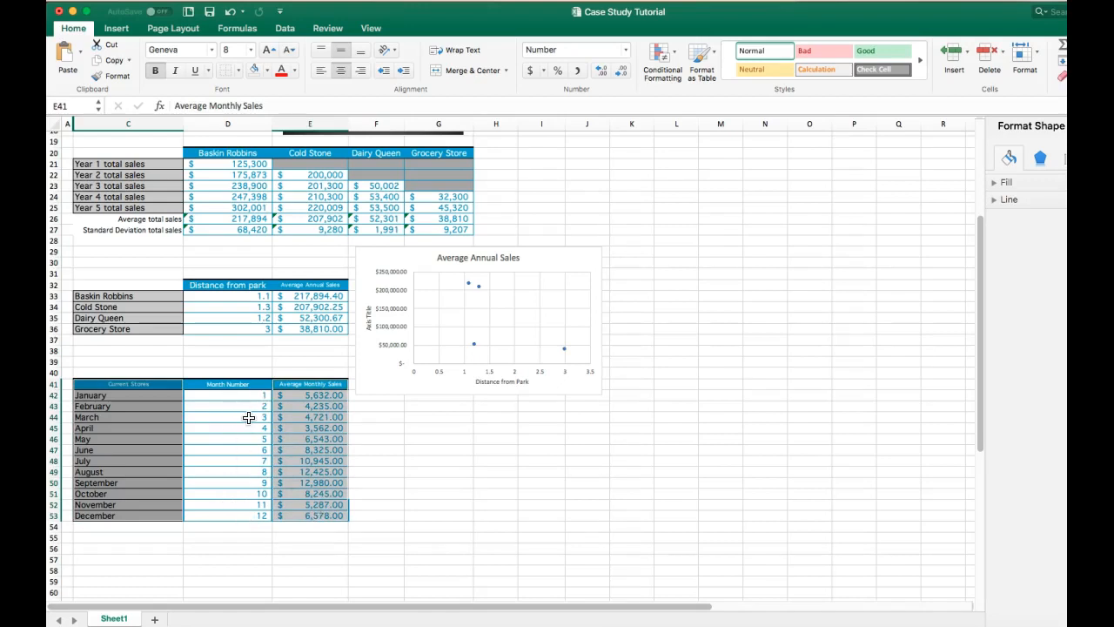
left_click(117, 29)
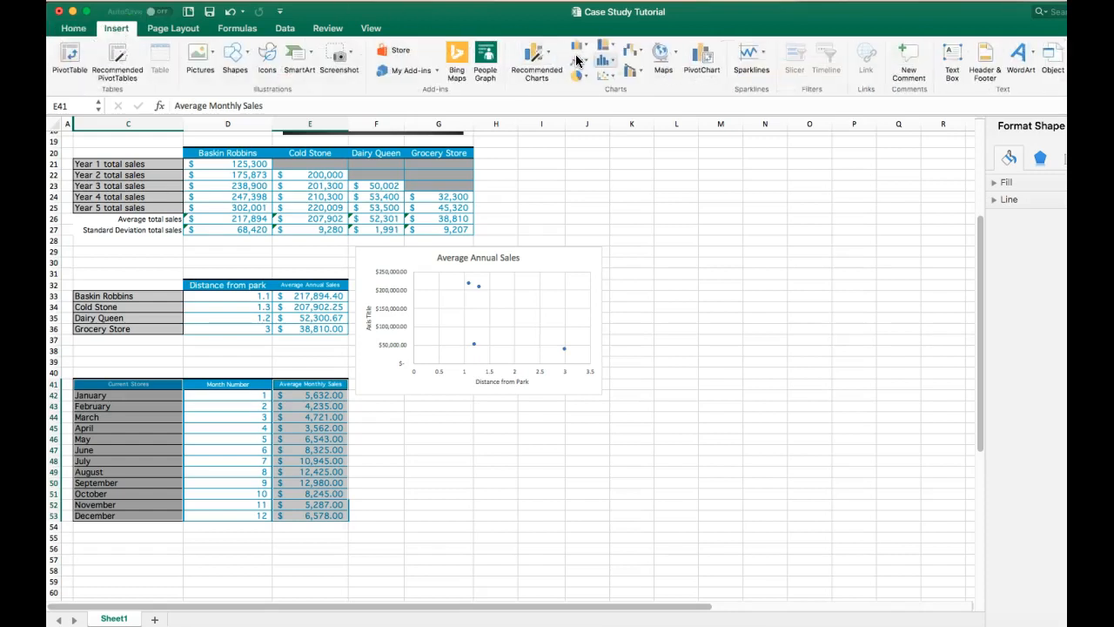
left_click(578, 61)
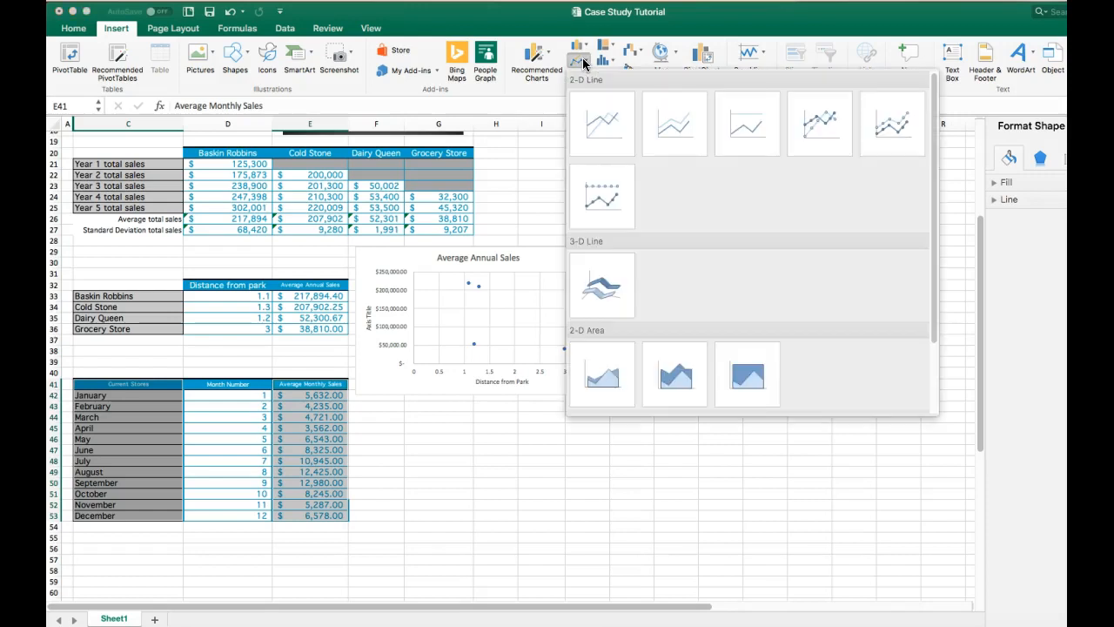
left_click(900, 119)
left_click_drag(563, 281, 567, 409)
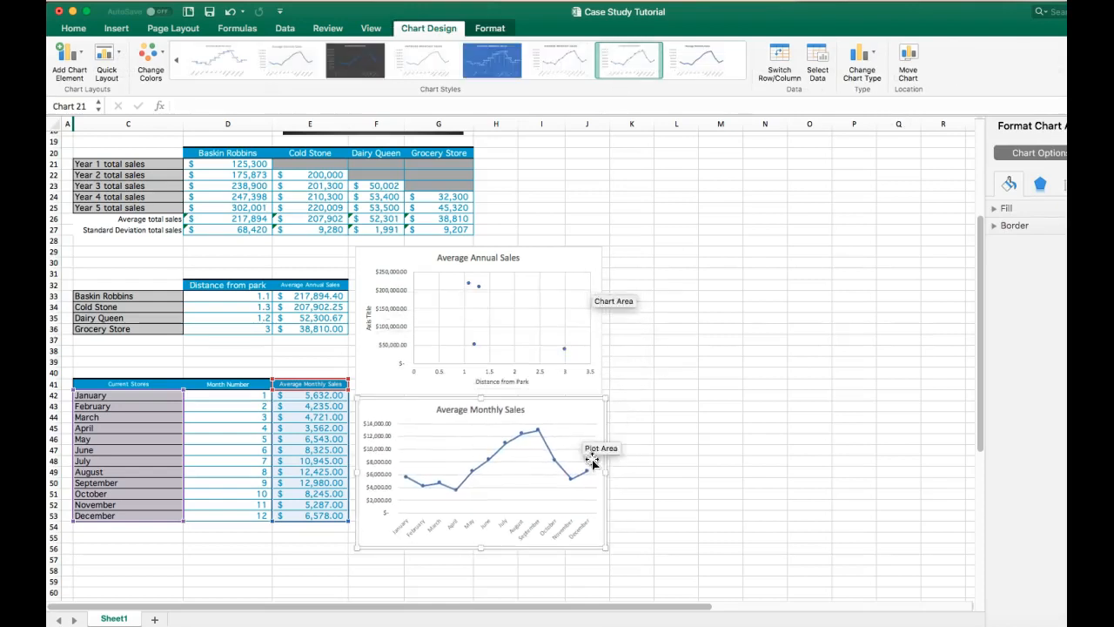
left_click_drag(604, 472, 695, 474)
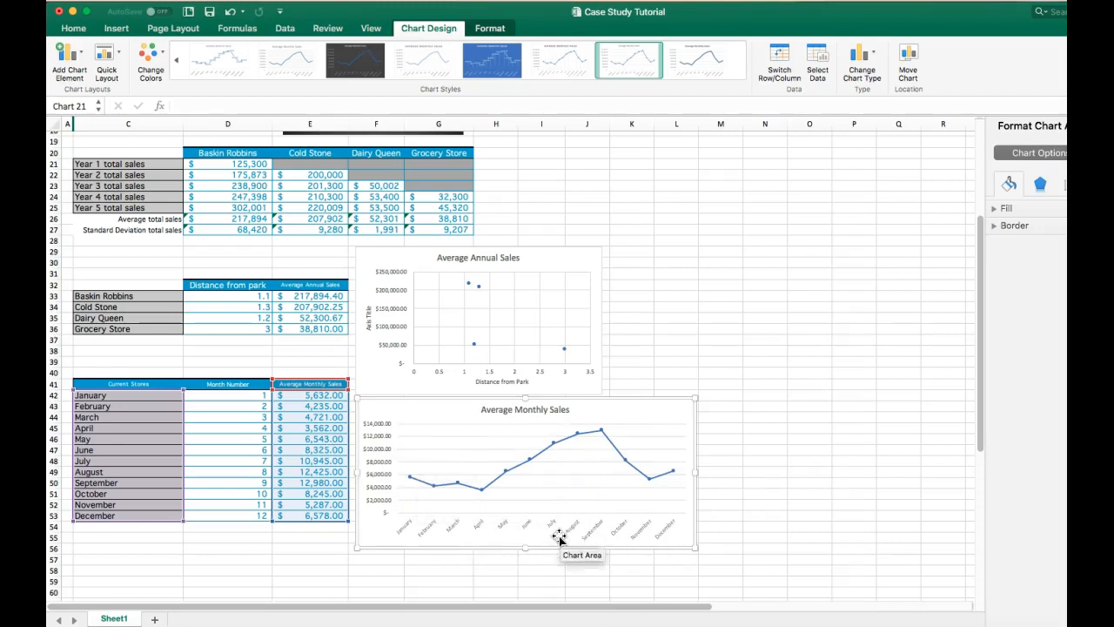
- Apply Quick Layout 10 to the Average Monthly Sales line chart and delete its legend
left_click(114, 56)
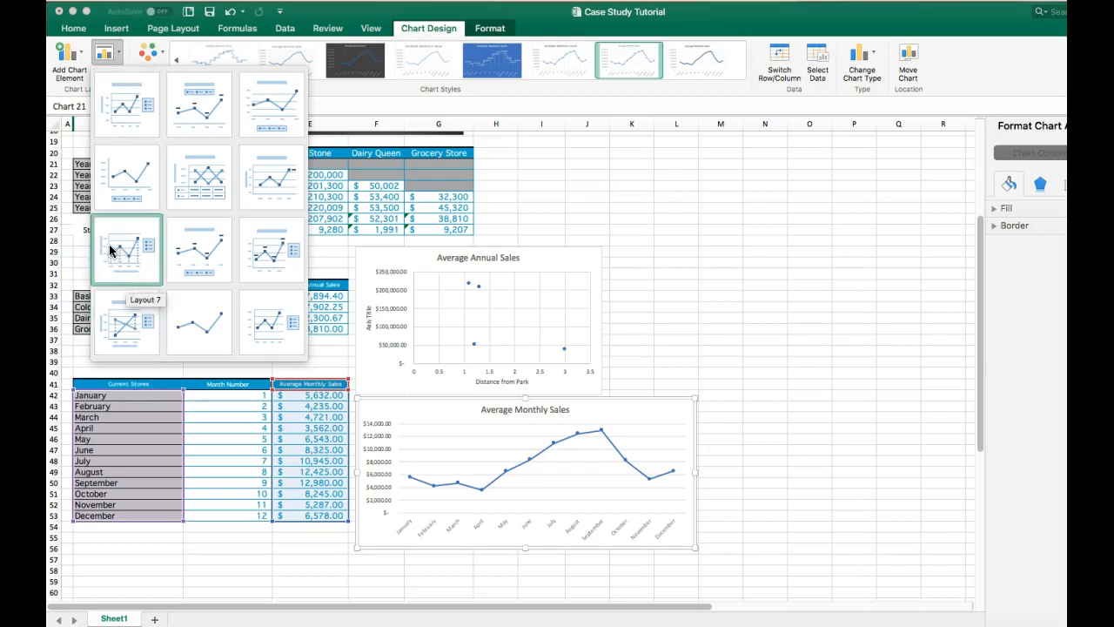
left_click(130, 329)
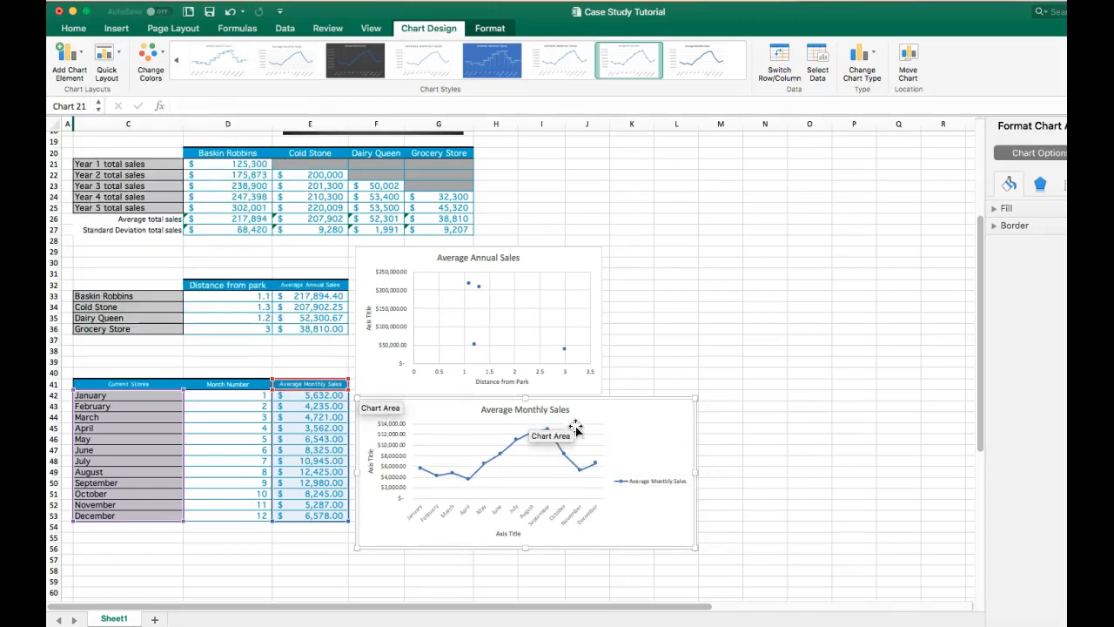
left_click(660, 482)
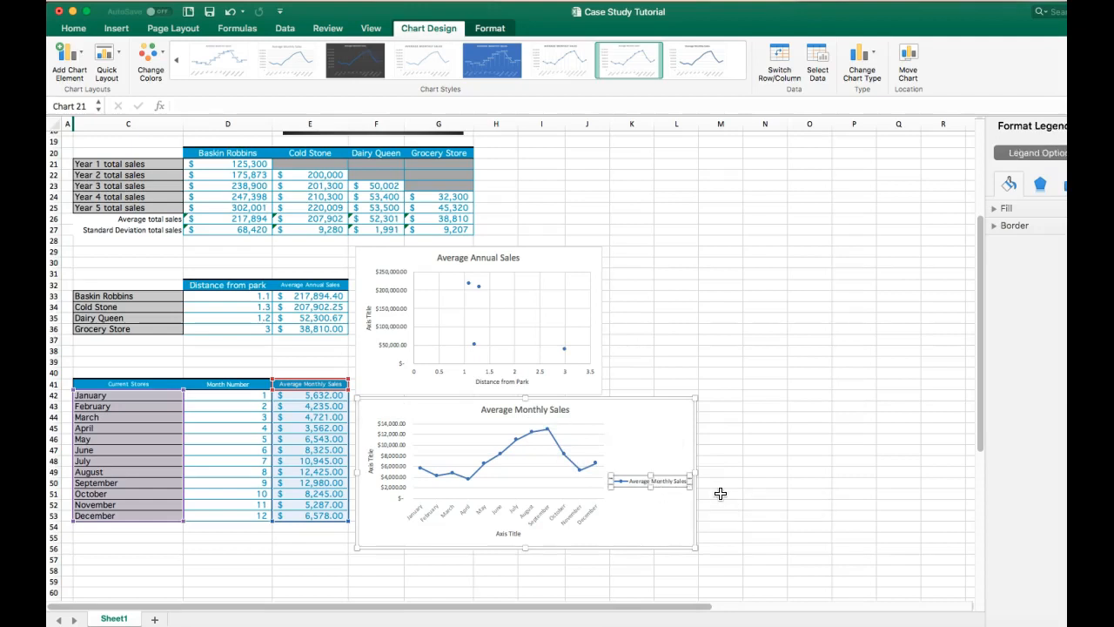
key("Delete")
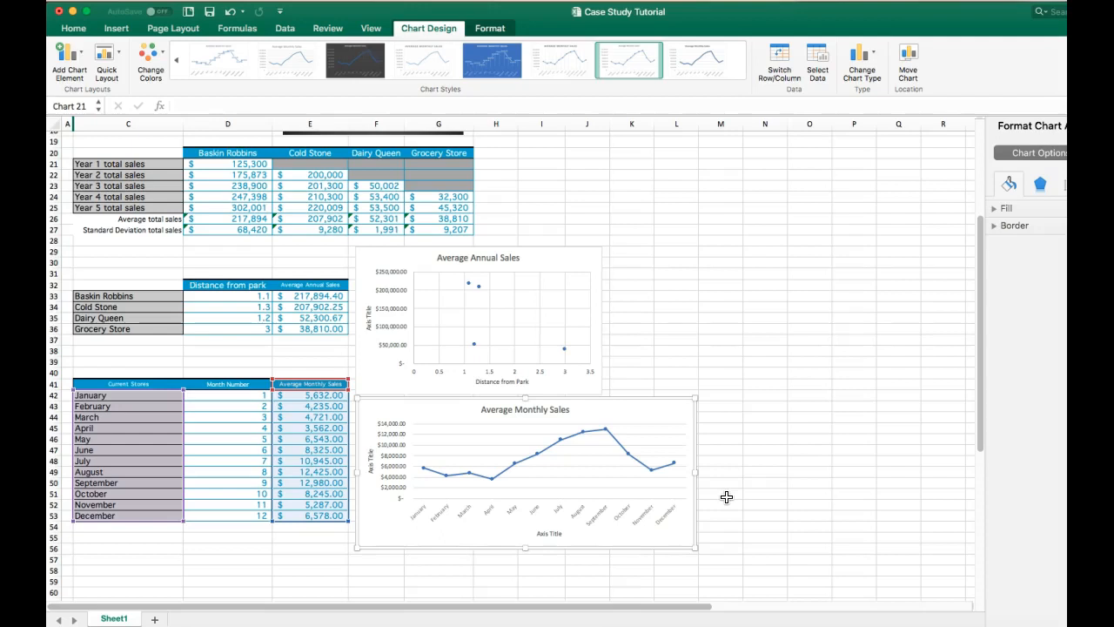
- Title the line chart's horizontal axis "month"
left_click(549, 533)
left_click(549, 533)
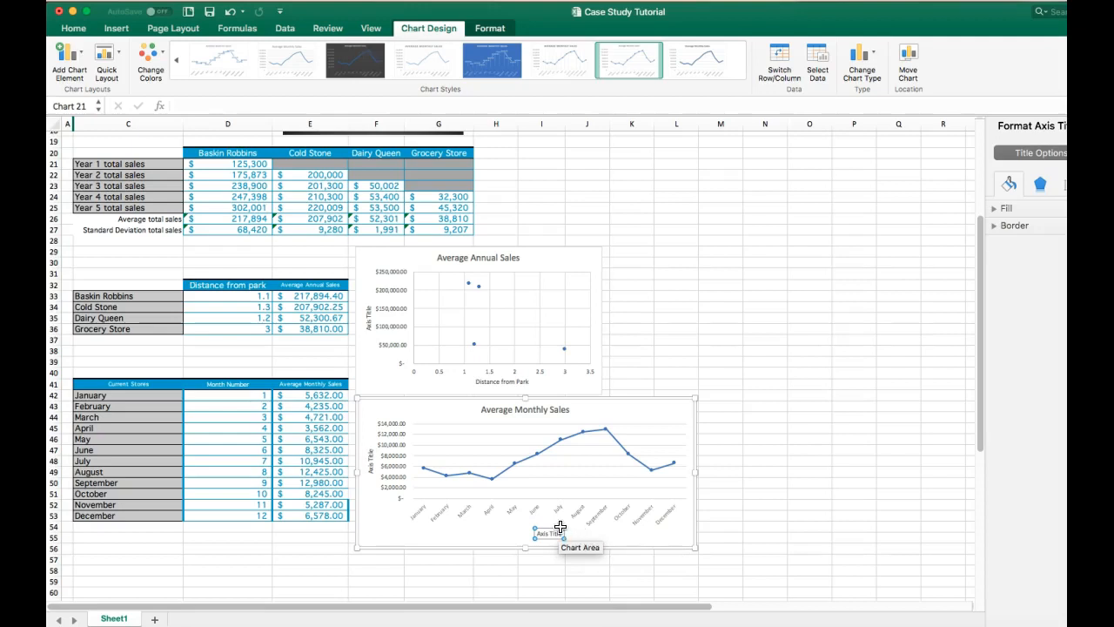
left_click_drag(562, 532, 525, 533)
type("month")
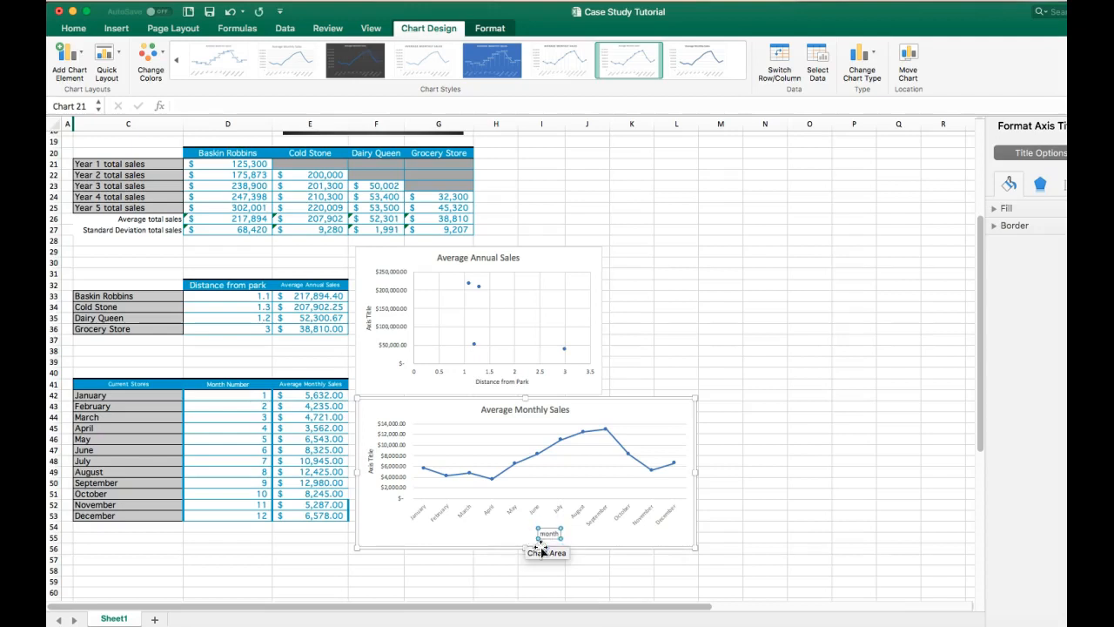
- Title the line chart's vertical axis "Average Monthly Sales"
left_click(370, 461)
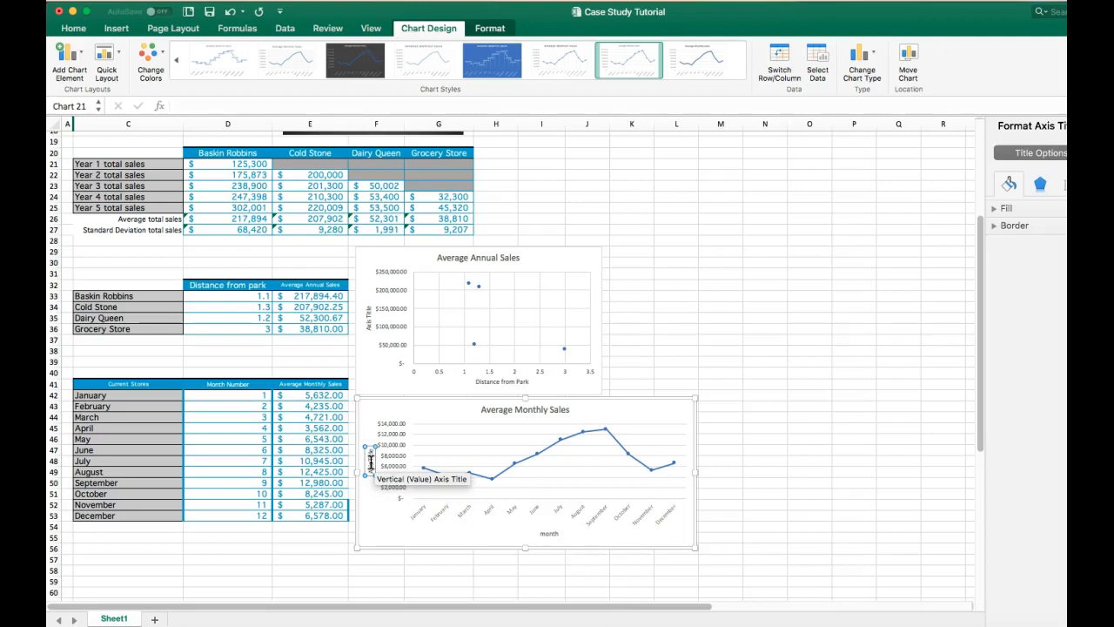
left_click_drag(371, 449, 369, 473)
key("BackSpace")
type("Average Annual Sal")
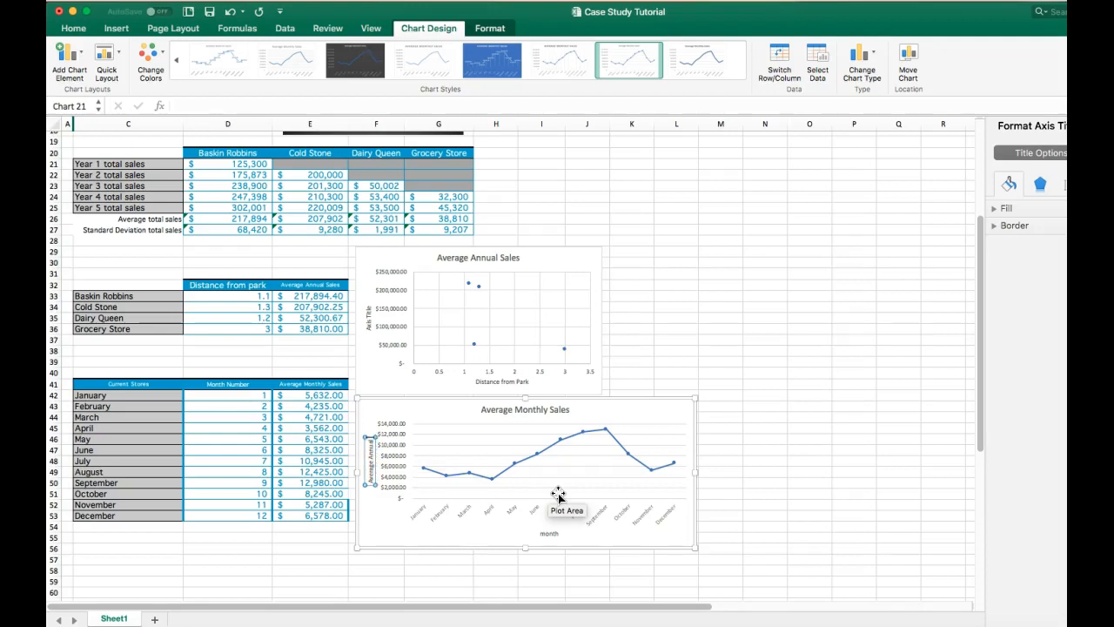
type("es")
left_click(543, 409)
left_click(369, 454)
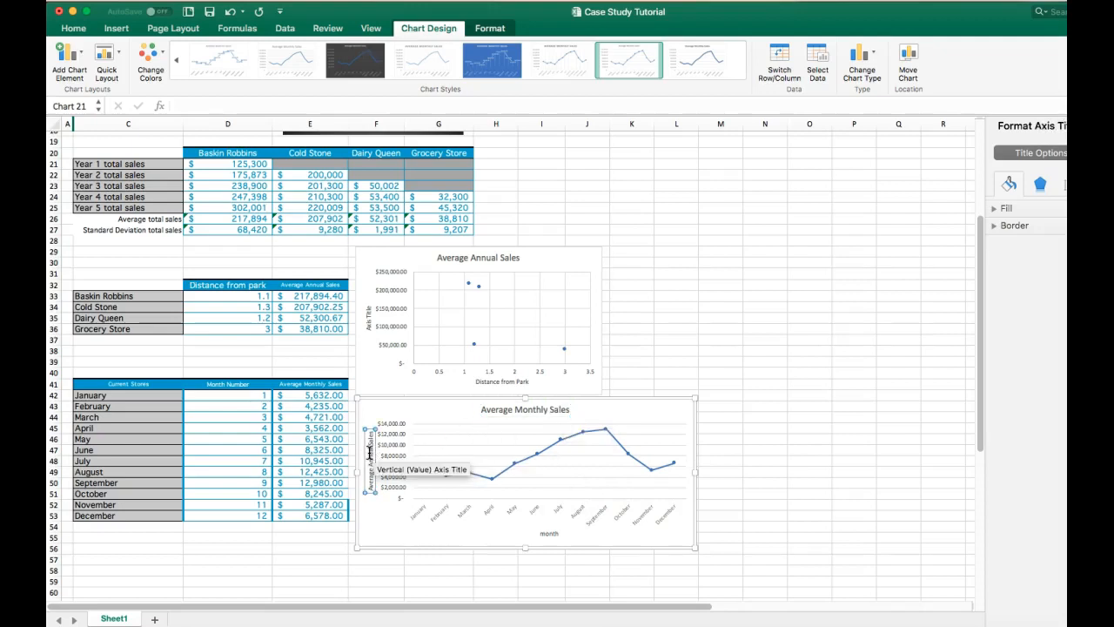
double_click(370, 449)
key("BackSpace")
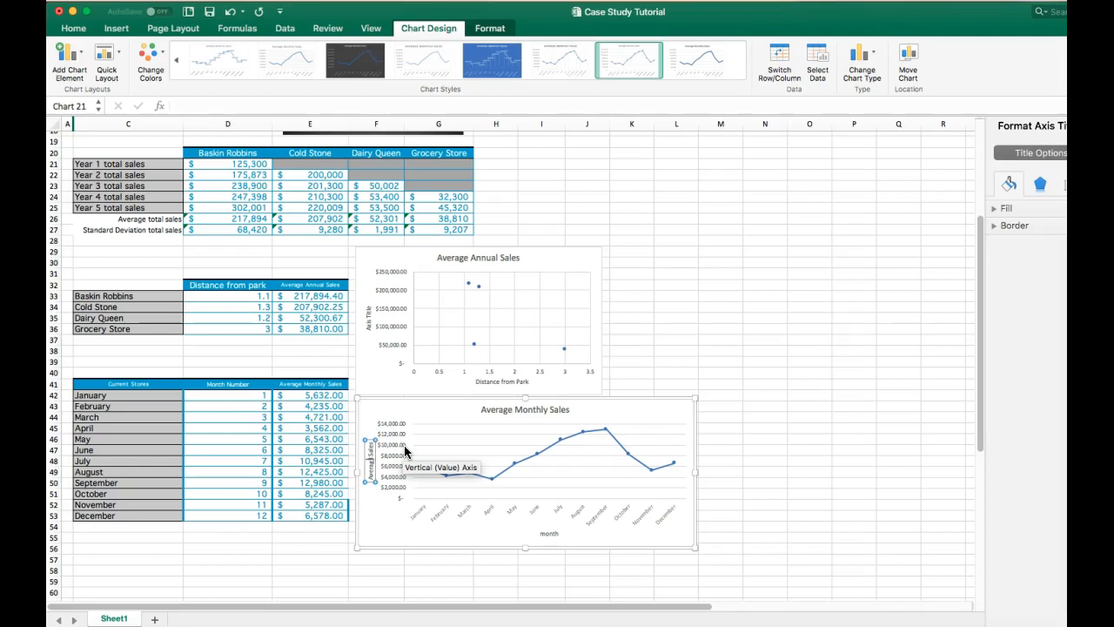
type("Monthly")
- Extend the line chart's title to "Average Monthly Sales Baskin Robbins"
left_click(541, 410)
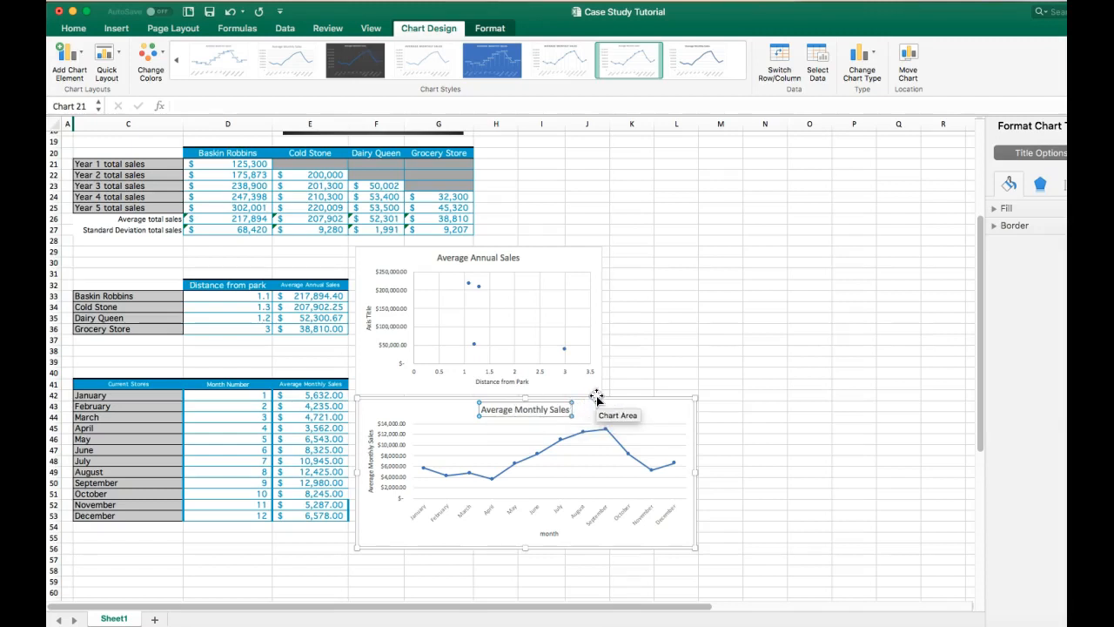
key("Right")
key("Right")
key("Right")
key("Right")
key("Right")
key("Right")
key("Right")
key("Right")
key("Right")
key("Right")
key("Right")
key("Right")
key("Right")
key("Right")
type("Ba")
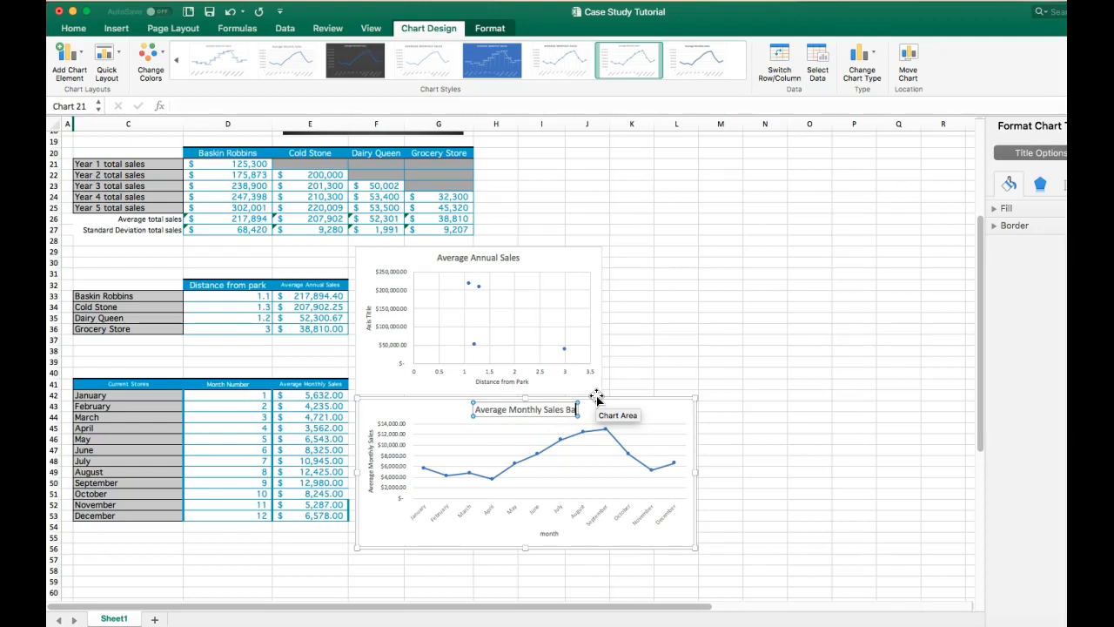
type("sking")
key("BackSpace")
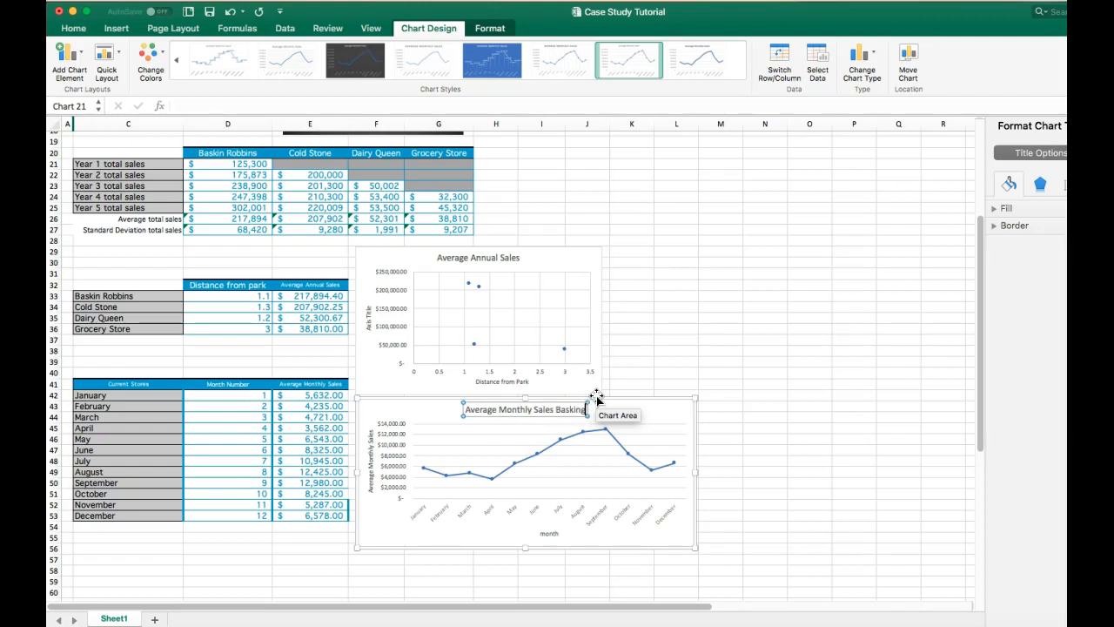
type("Robbi")
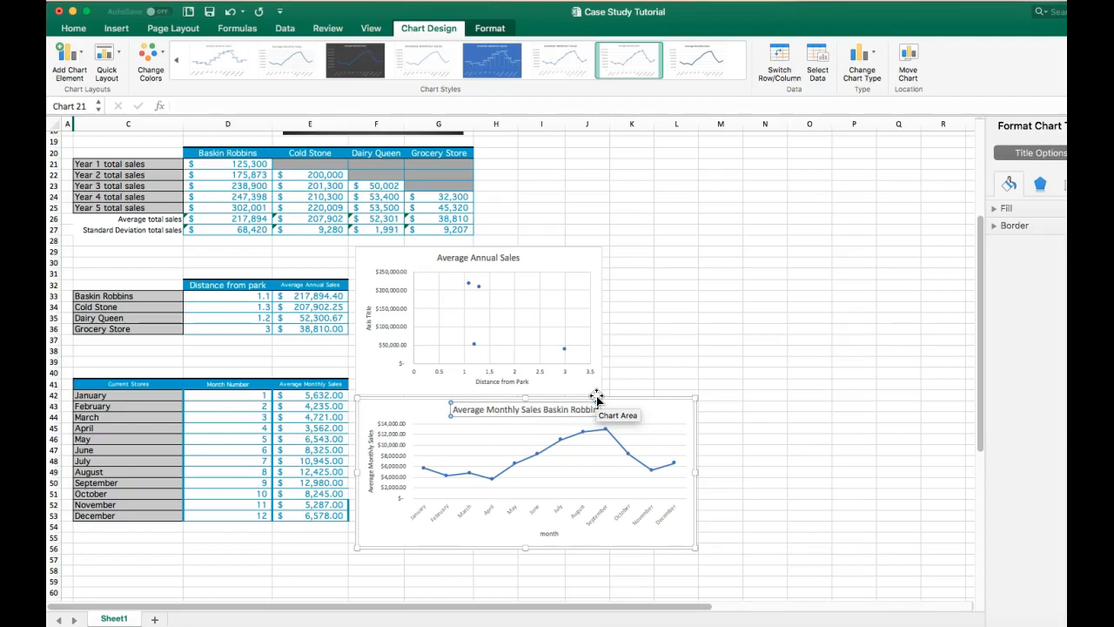
type("n")
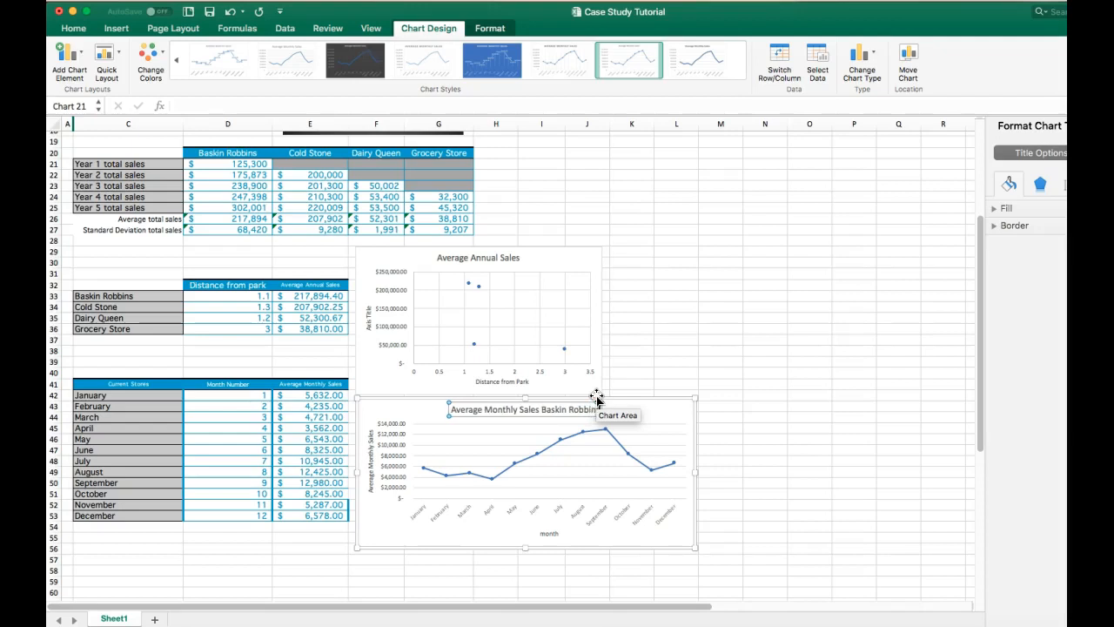
type("s")
left_click(776, 374)
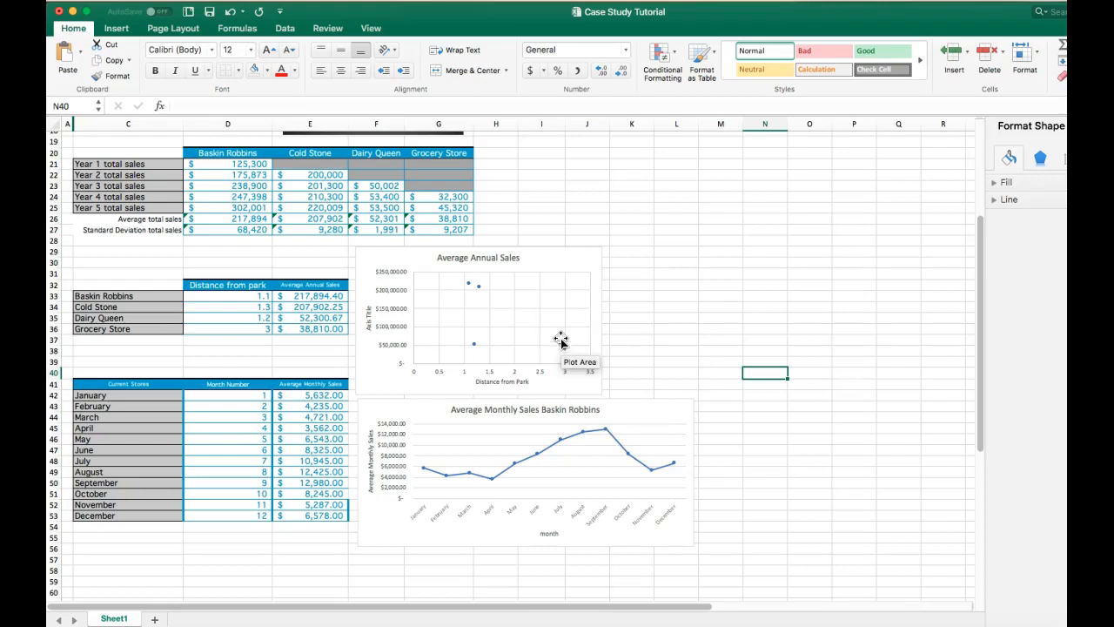
- Select the Average Annual Sales scatter chart for design changes
left_click(592, 261)
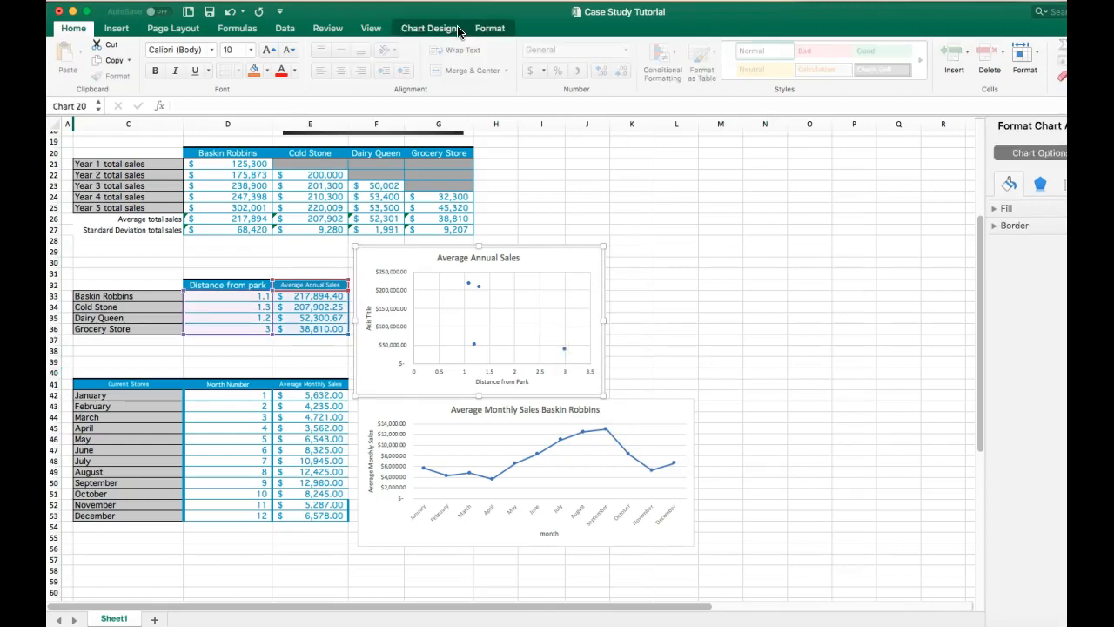
left_click(440, 28)
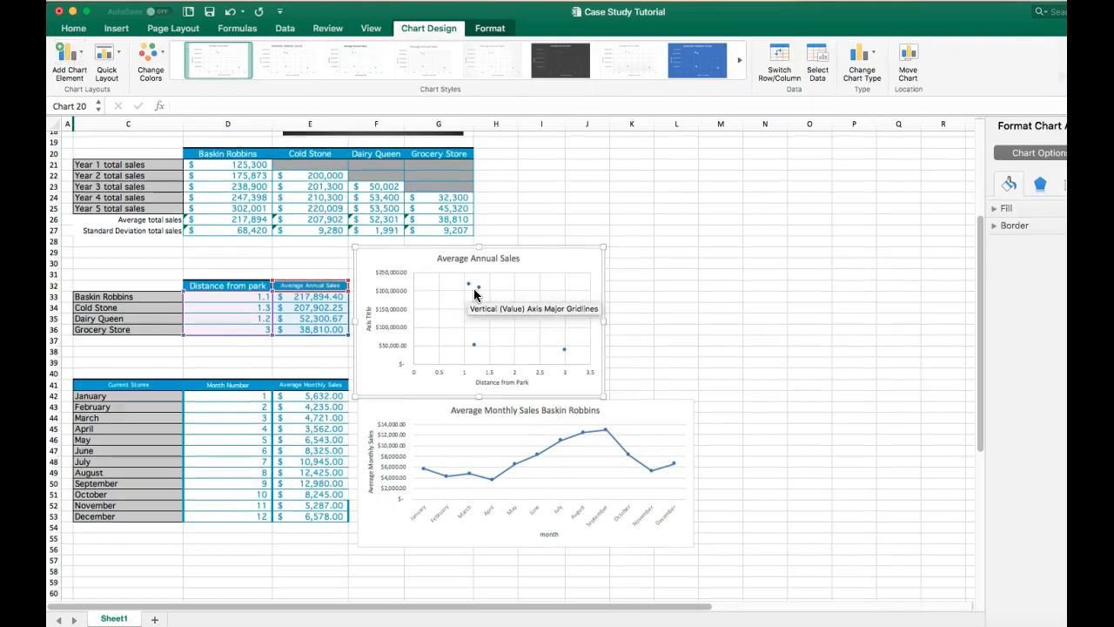
scroll(473, 288, "up", 6)
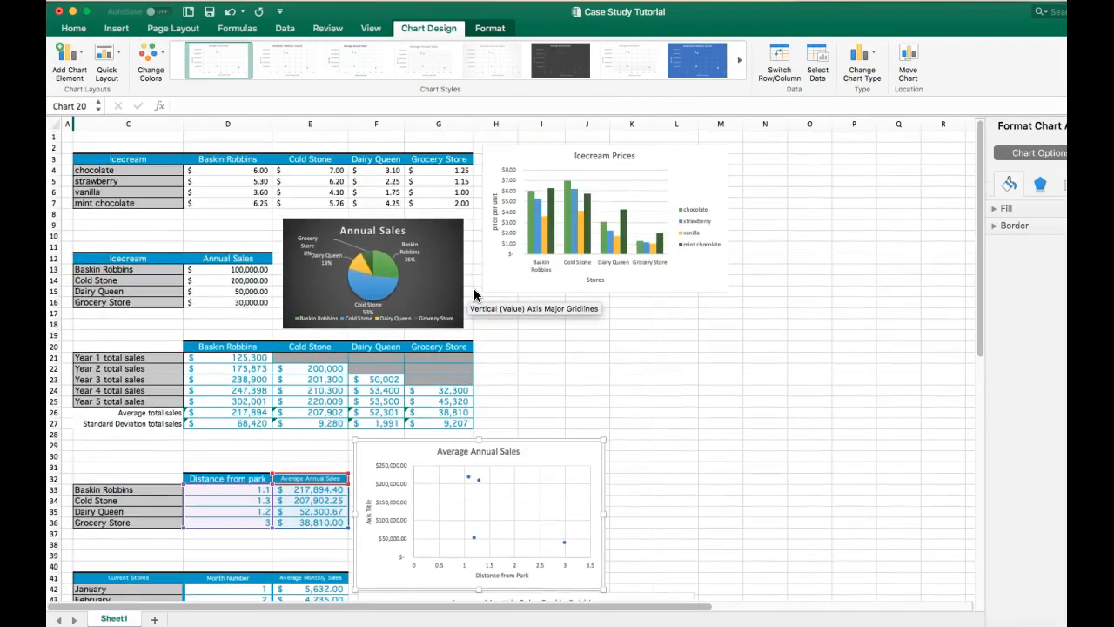